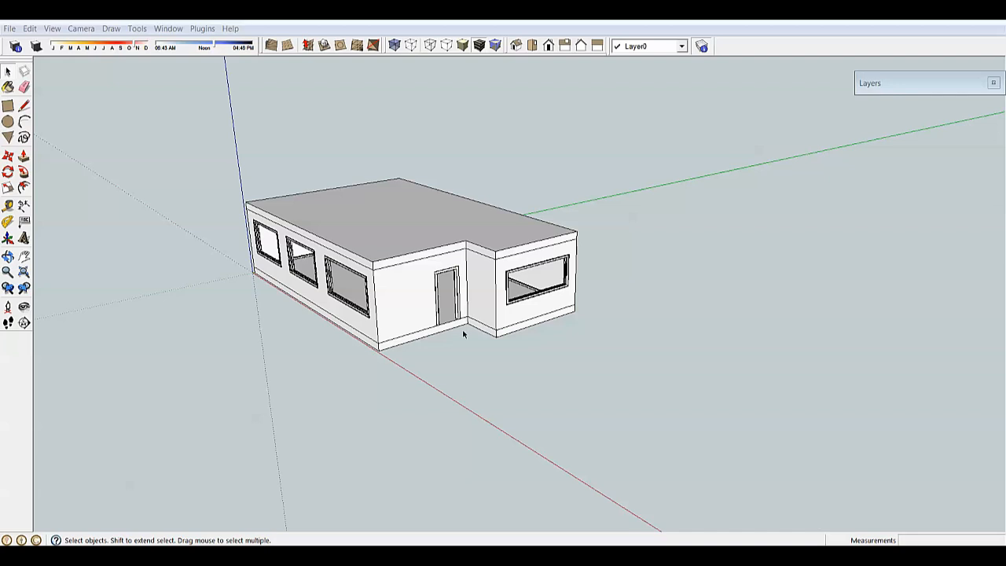
Examine the house model's walls, windows, door and roof from several angles
middle_click_drag(462, 332, 626, 309)
scroll(372, 274, "up", 3)
scroll(352, 284, "down", 3)
middle_click_drag(352, 283, 420, 266)
scroll(333, 260, "up", 5)
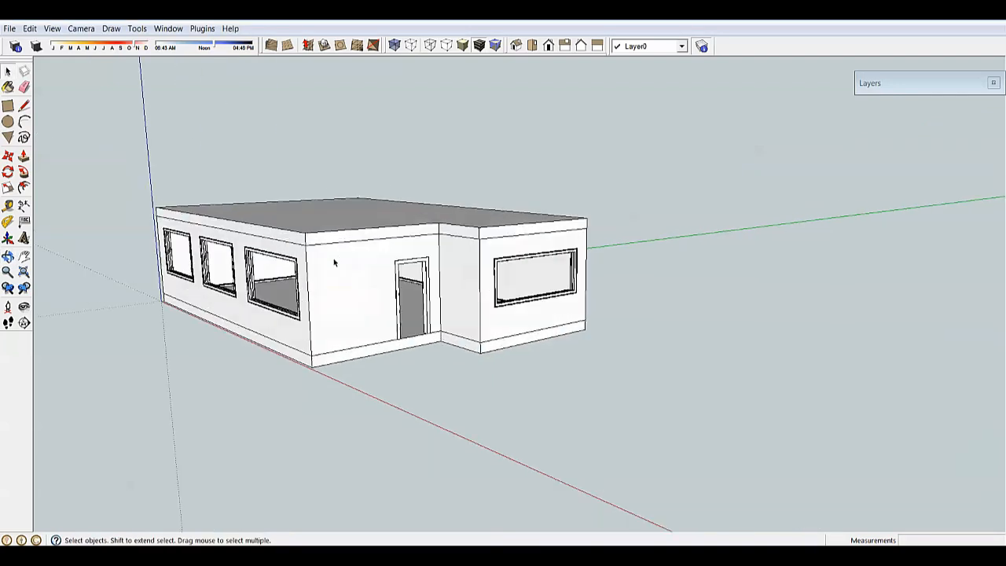
middle_click_drag(251, 285, 356, 233)
scroll(358, 236, "down", 4)
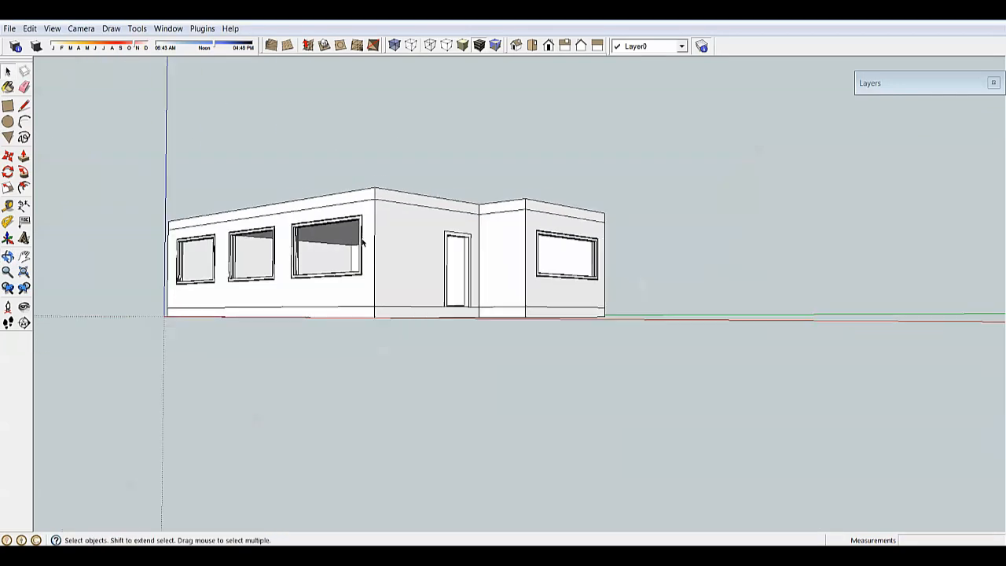
scroll(364, 243, "up", 2)
middle_click_drag(462, 242, 380, 245)
middle_click_drag(551, 248, 635, 238)
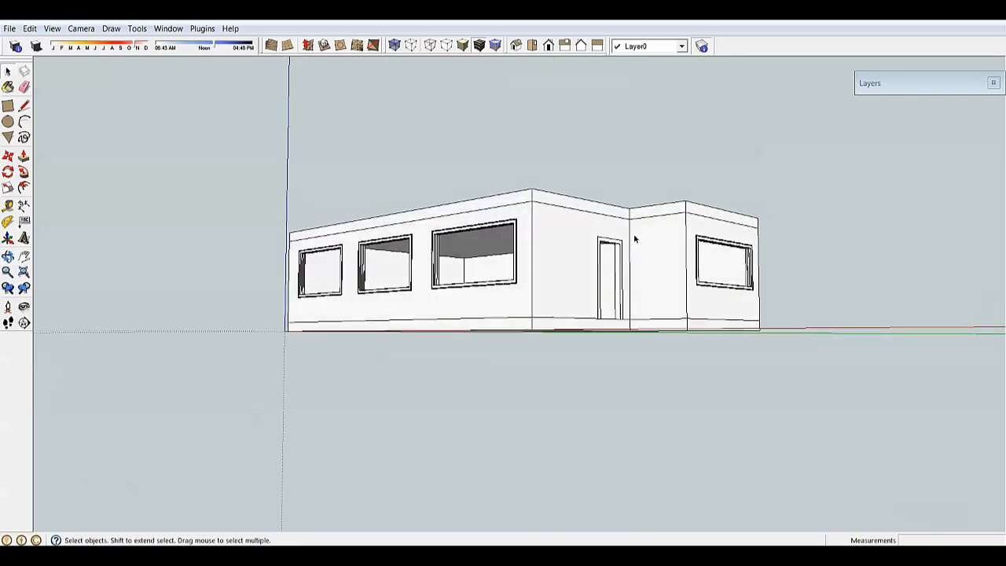
mouse_move(646, 228)
middle_mouse_down()
mouse_move(658, 261)
mouse_move(445, 323)
mouse_move(413, 314)
middle_mouse_up()
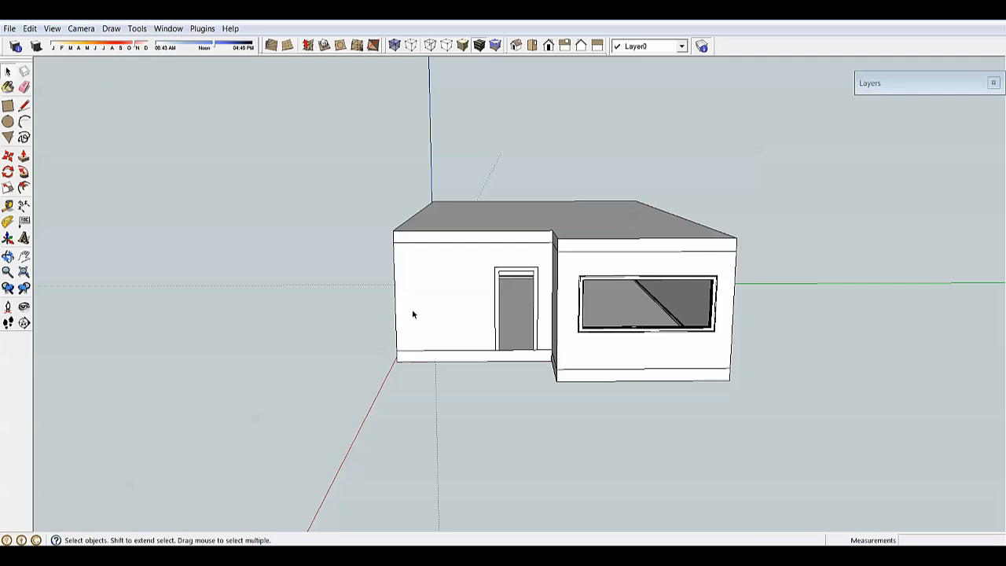
Hide the ceiling group that covers the house
middle_click_drag(404, 310, 703, 265)
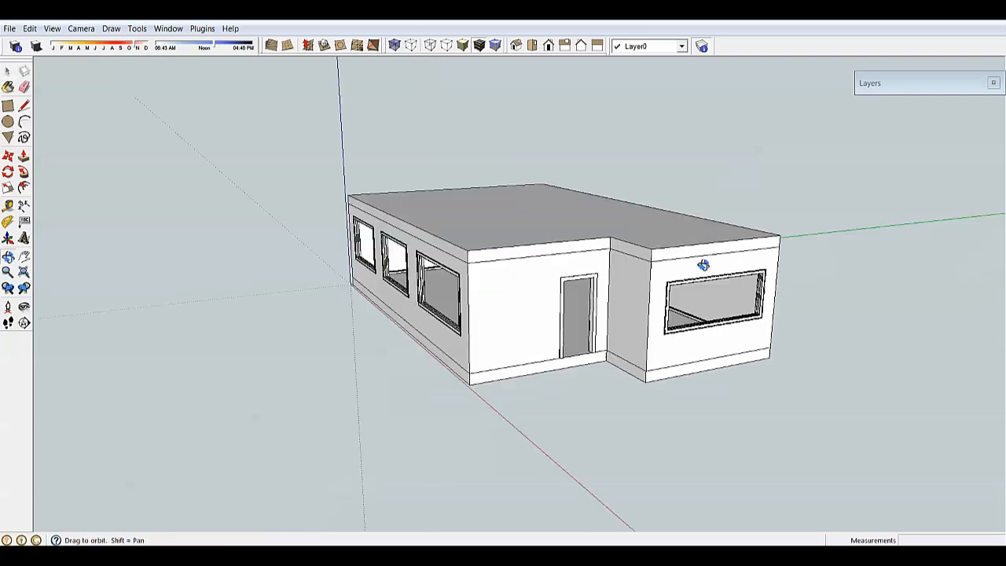
scroll(579, 211, "up", 5)
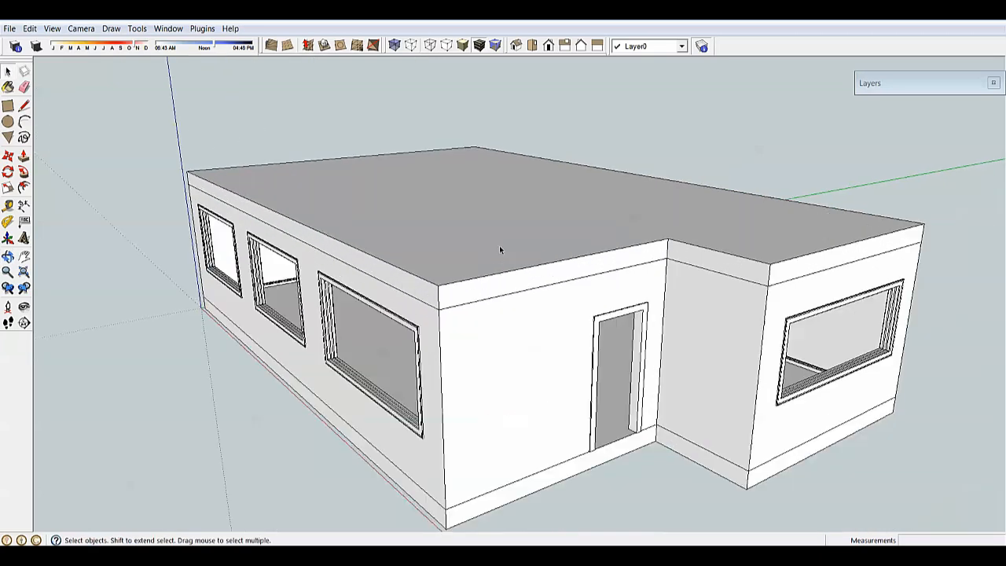
left_click(442, 207)
right_click(443, 206)
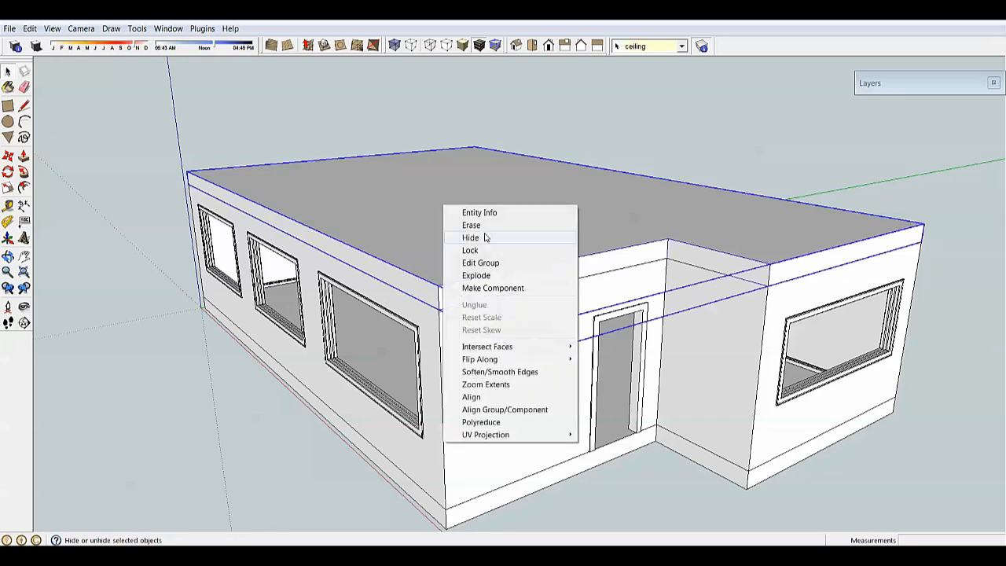
left_click(488, 242)
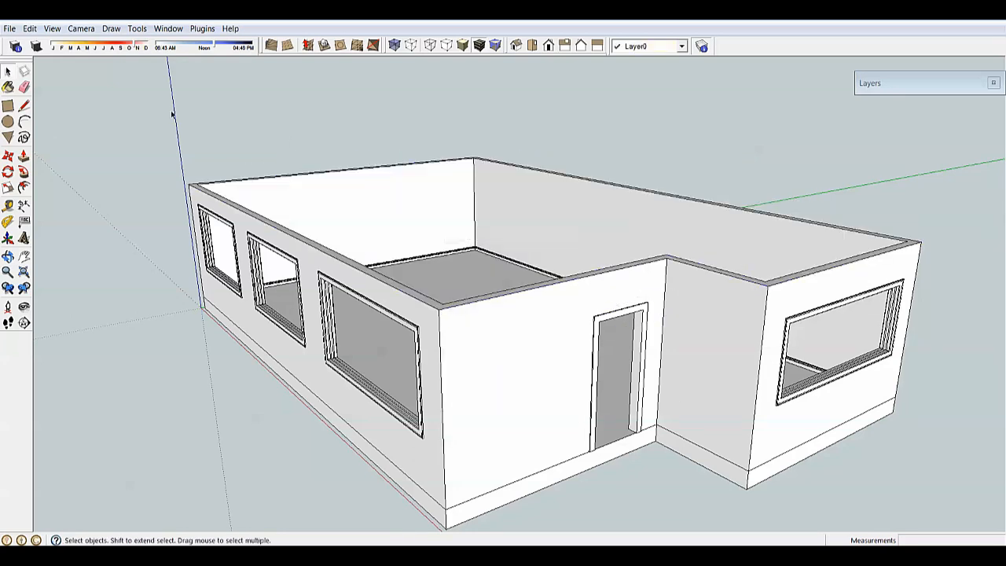
Unhide the ceiling group
left_click(30, 28)
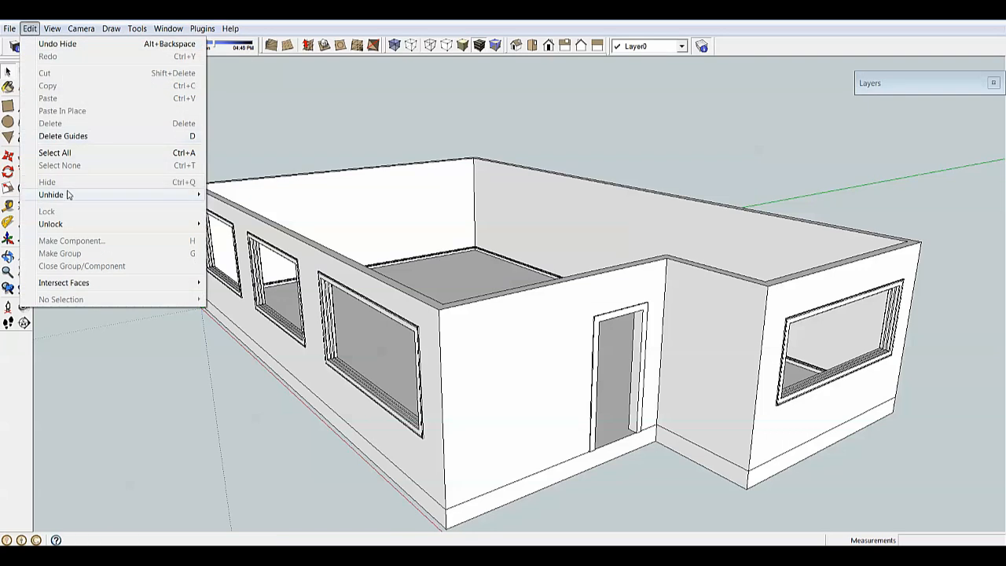
mouse_move(67, 195)
left_click(230, 218)
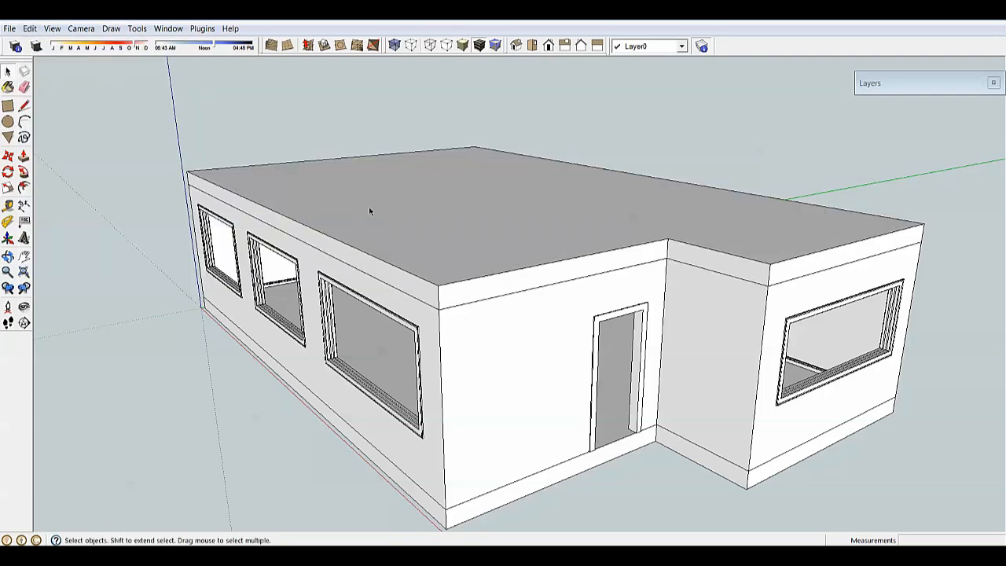
Delete the ceiling group and undo the deletion
scroll(369, 207, "down", 5)
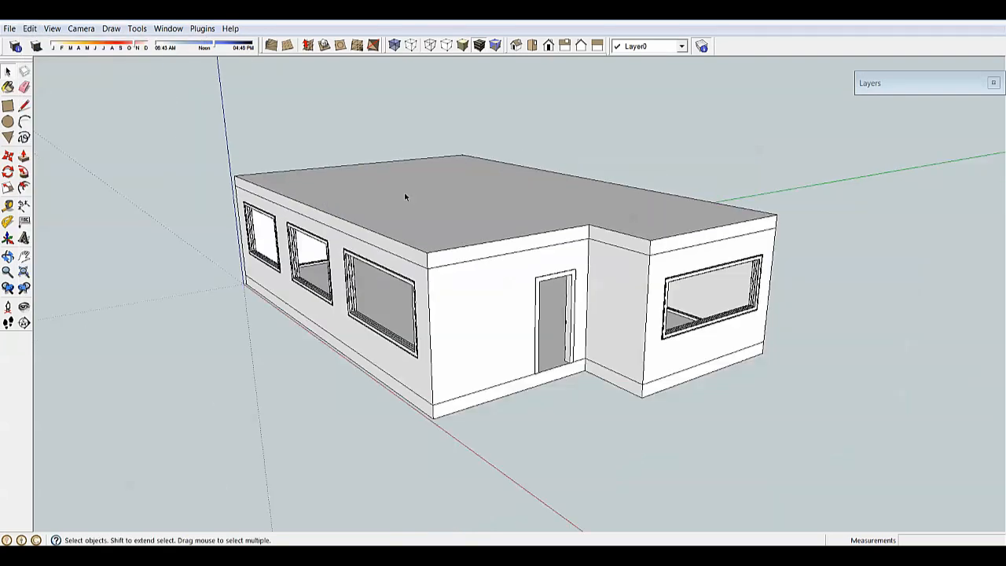
scroll(404, 193, "up", 4)
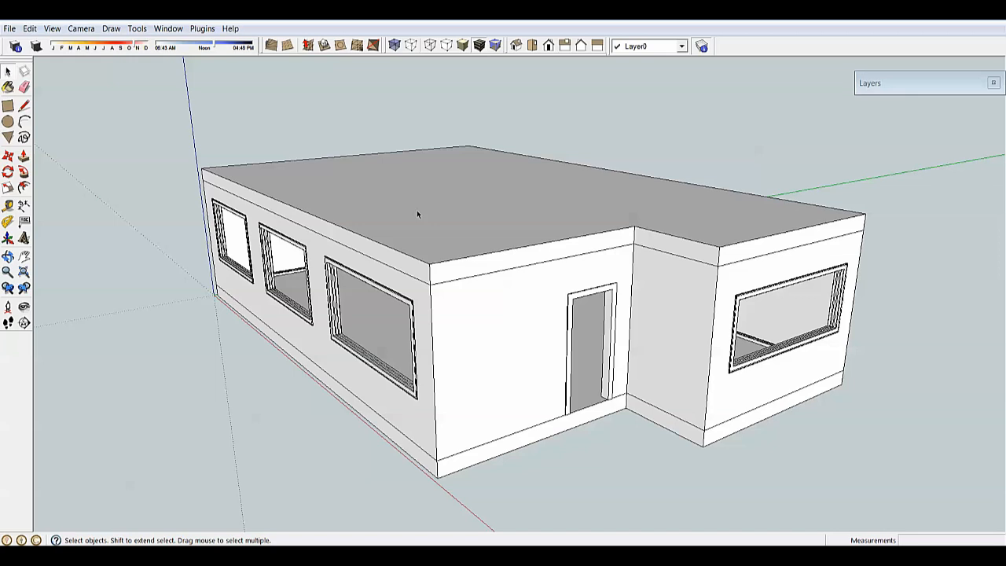
left_click(416, 210)
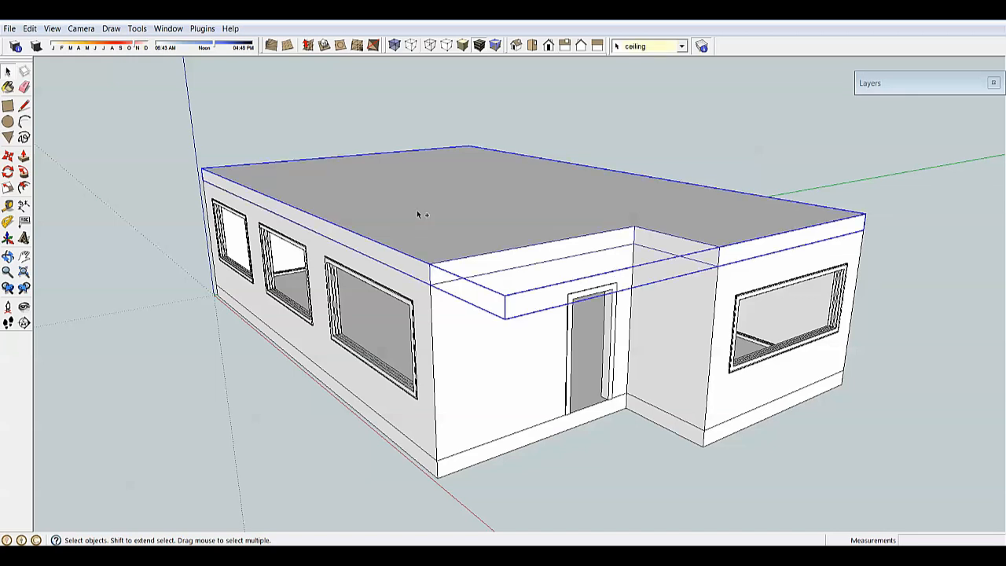
key("Delete")
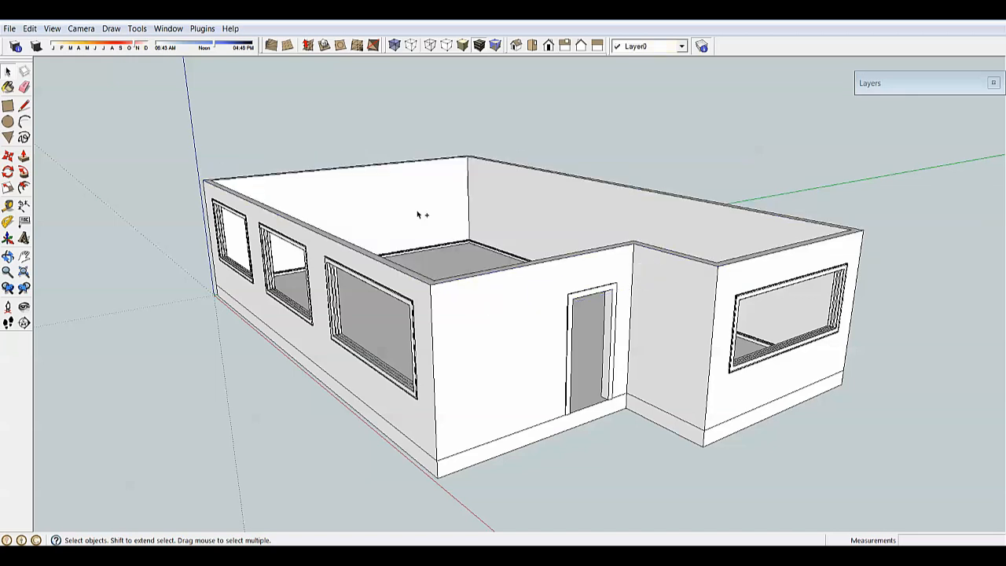
key("ctrl+z")
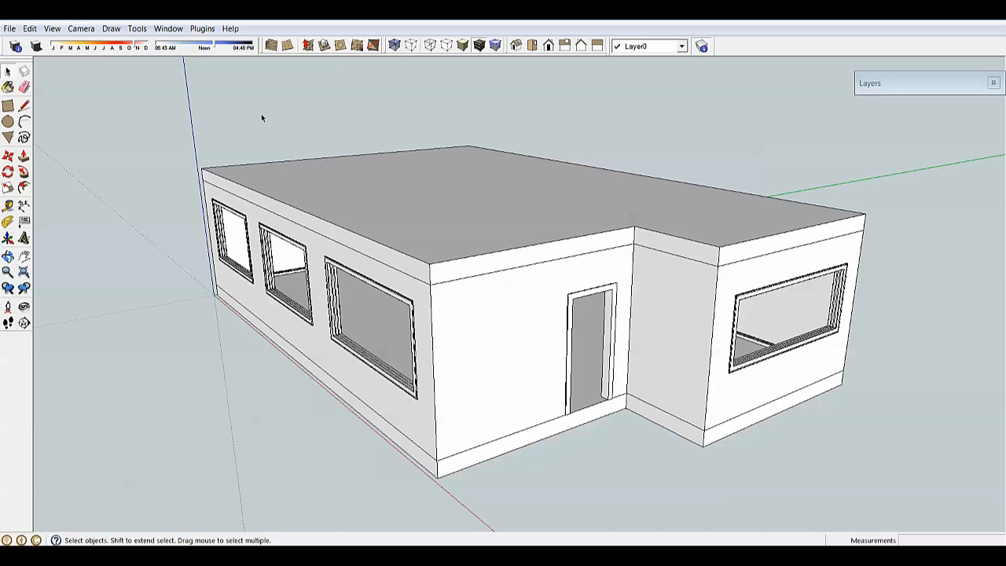
Open the Shortcuts section of System Preferences and browse the Camera functions
left_click(168, 29)
left_click(182, 29)
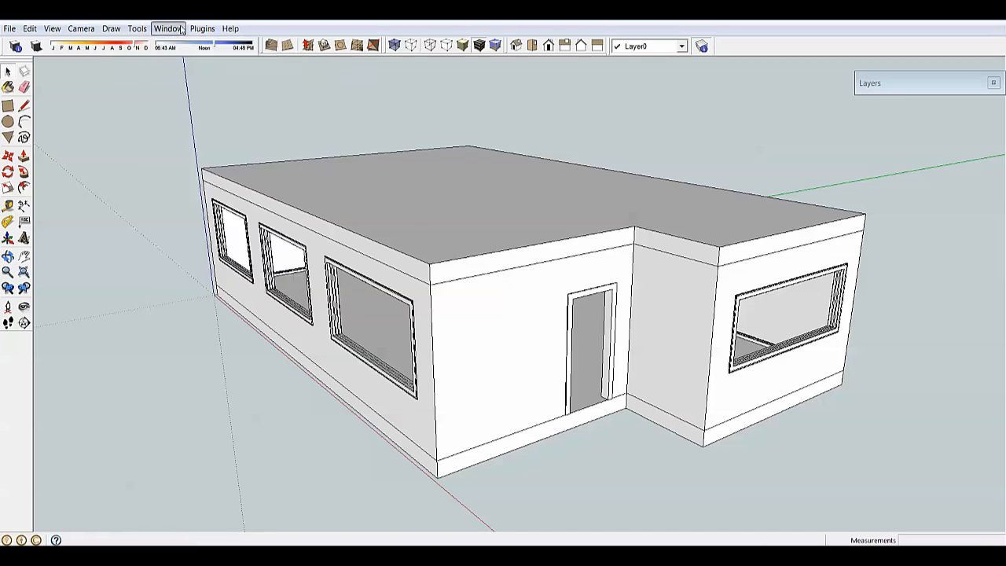
left_click(181, 29)
left_click(209, 225)
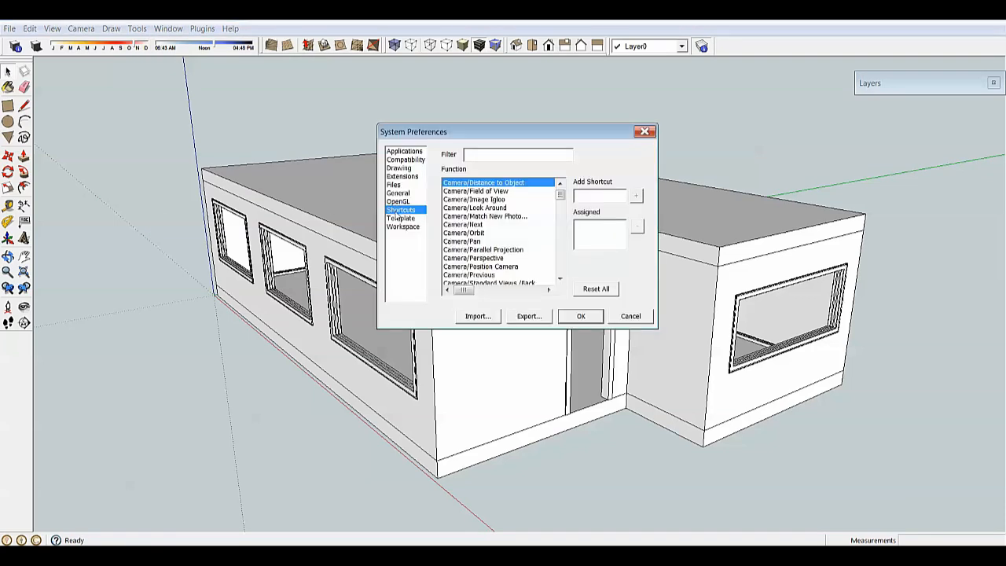
mouse_move(560, 197)
left_mouse_down()
mouse_move(560, 266)
mouse_move(560, 191)
left_mouse_up()
scroll(560, 201, "down", 1)
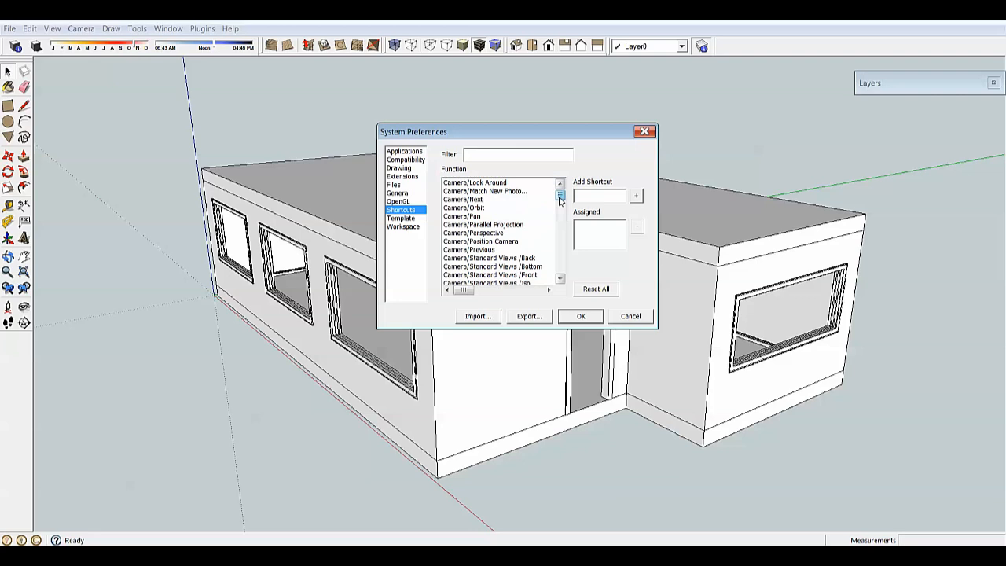
left_click_drag(560, 202, 560, 202)
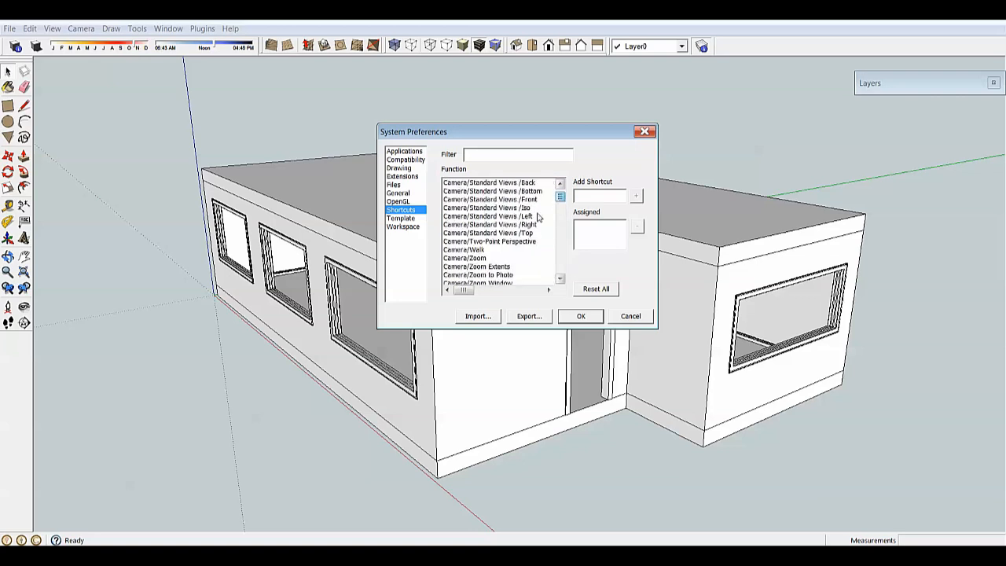
Remove the shortcut assigned to the Draw/Arc function, assign Shift+C to it and accept the preferences
left_click(561, 279)
left_click(560, 279)
left_click(560, 279)
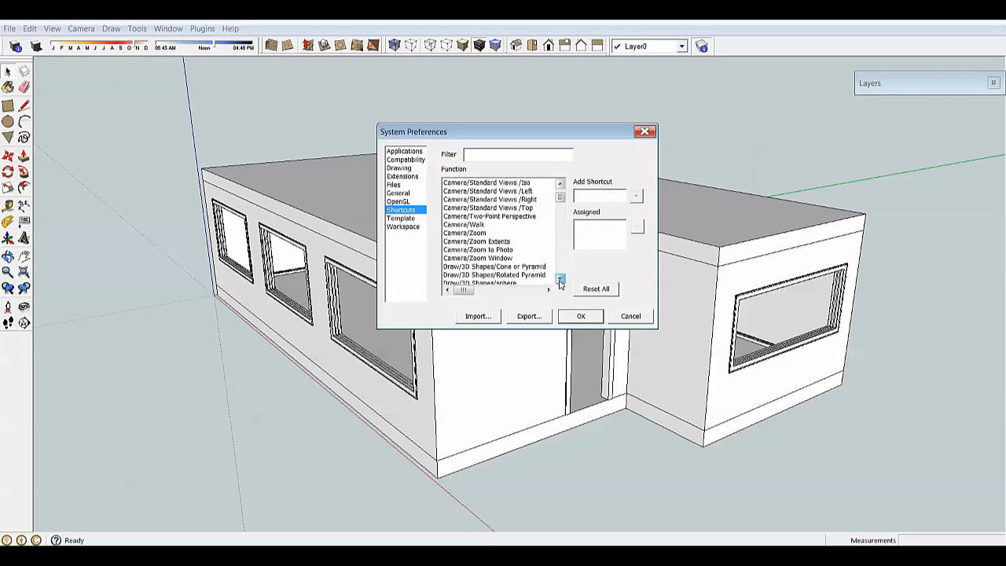
left_click(561, 279)
left_click(560, 279)
left_click(560, 279)
left_click(560, 279)
left_click(560, 279)
left_click(561, 279)
left_click(464, 241)
left_click(587, 225)
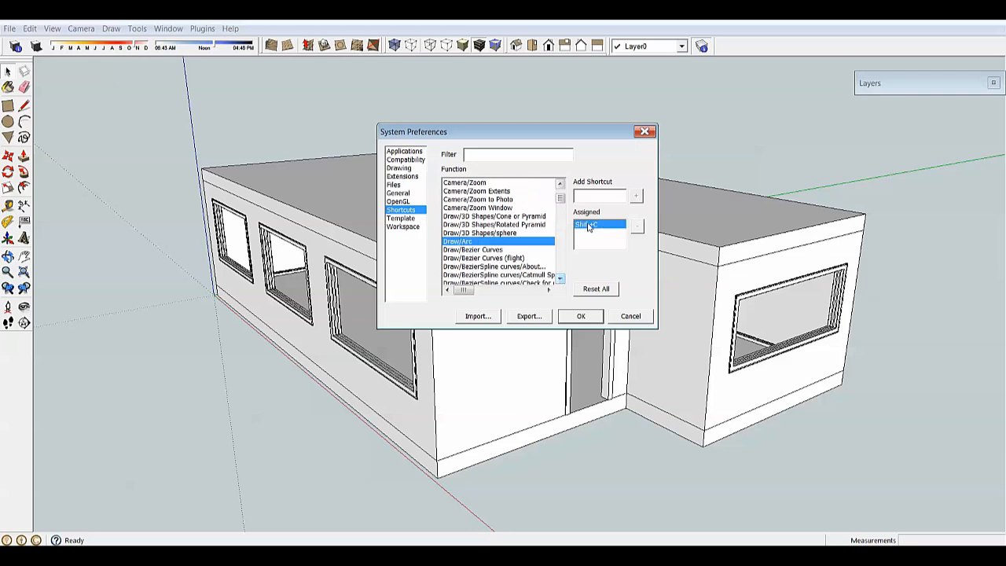
left_click(637, 225)
left_click(594, 195)
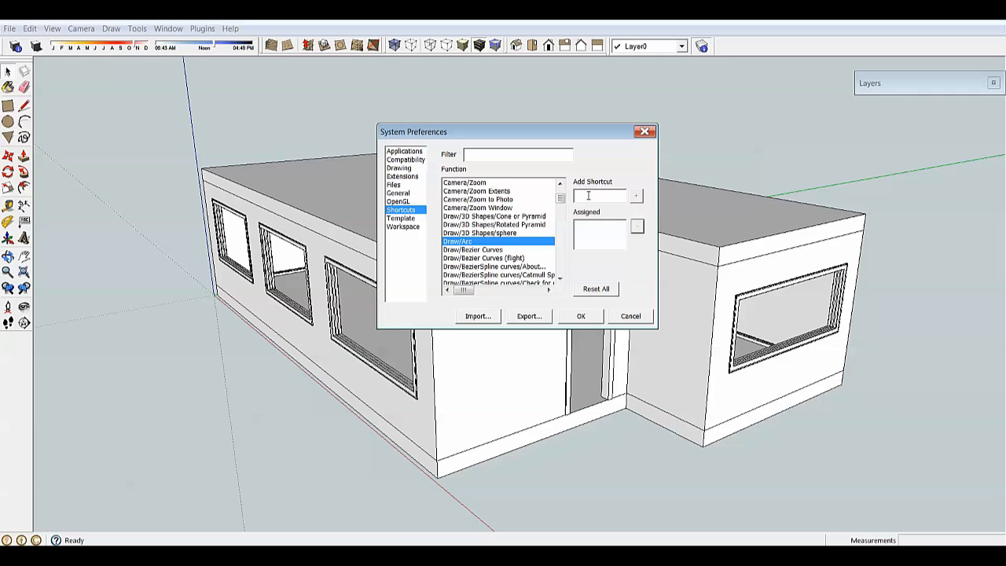
key("shift")
left_click(637, 196)
left_click(581, 316)
Draw an arc with a bulge of about 32 inches on the ceiling's top face and undo it
middle_click_drag(503, 354, 437, 184)
key("shift+c")
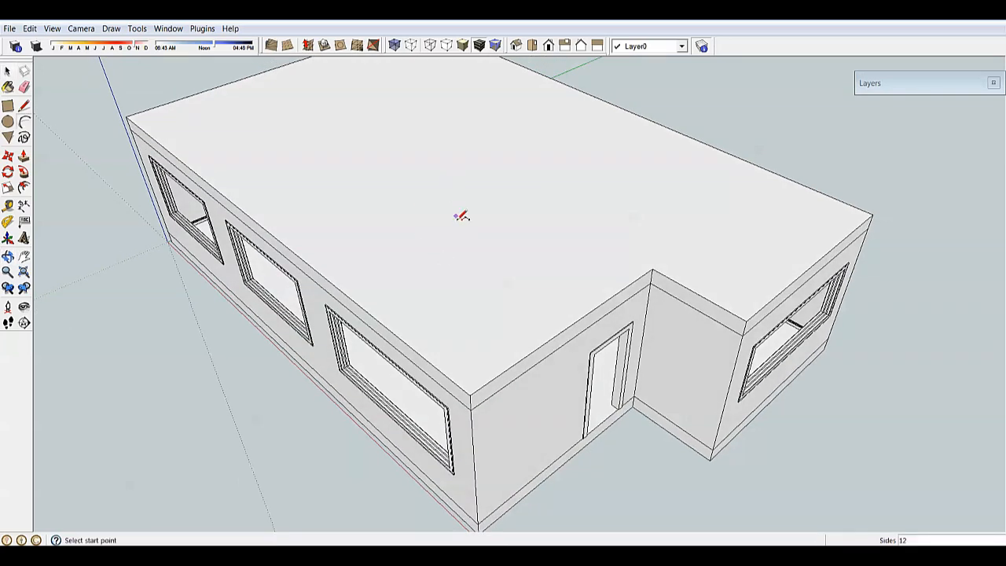
left_click(433, 283)
left_click(510, 241)
left_click(486, 239)
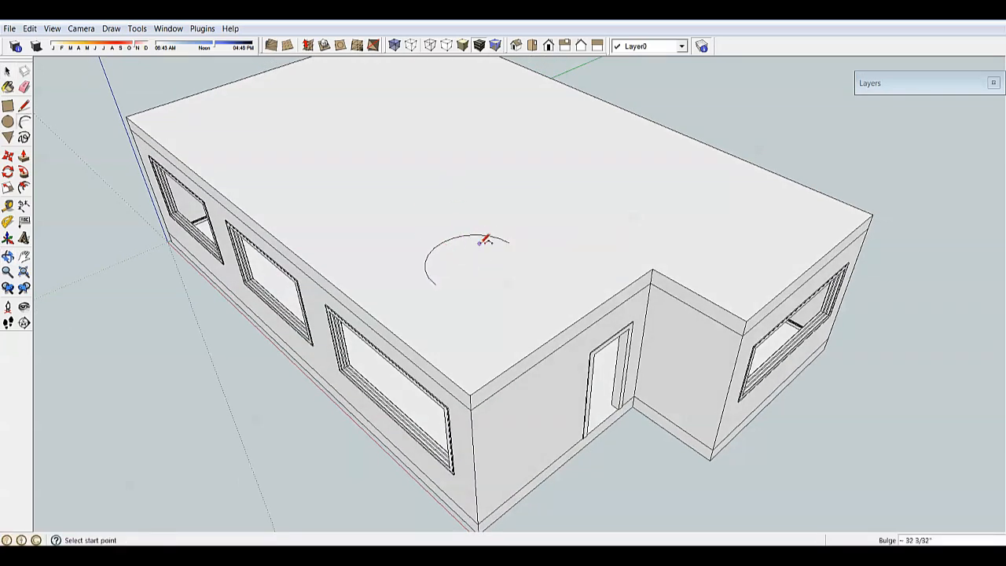
key("space")
mouse_move(480, 244)
middle_mouse_down()
mouse_move(537, 261)
mouse_move(464, 234)
middle_mouse_up()
key("ctrl+z")
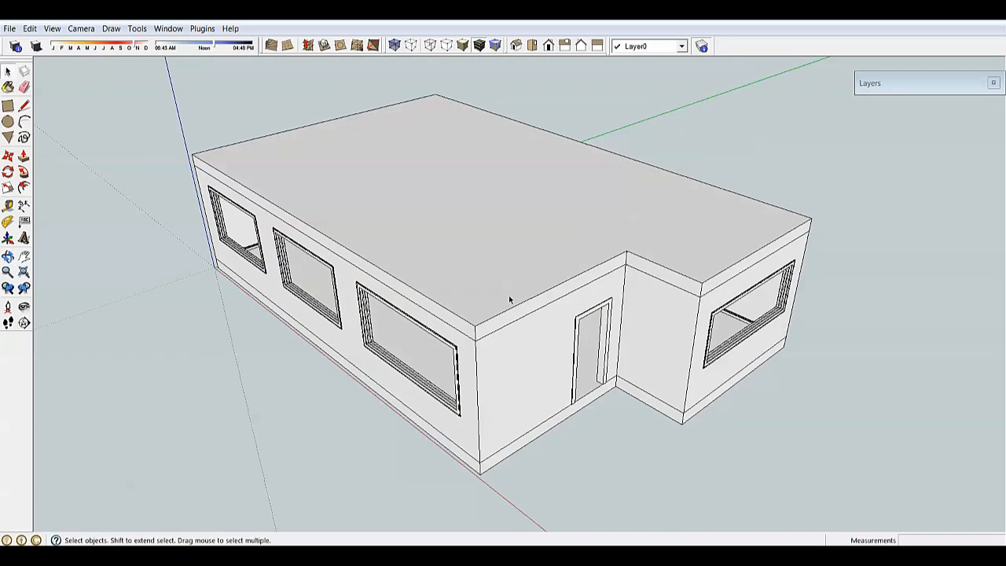
Delete the ceiling group again and undo that deletion
middle_click_drag(431, 312, 571, 321)
left_click(508, 233)
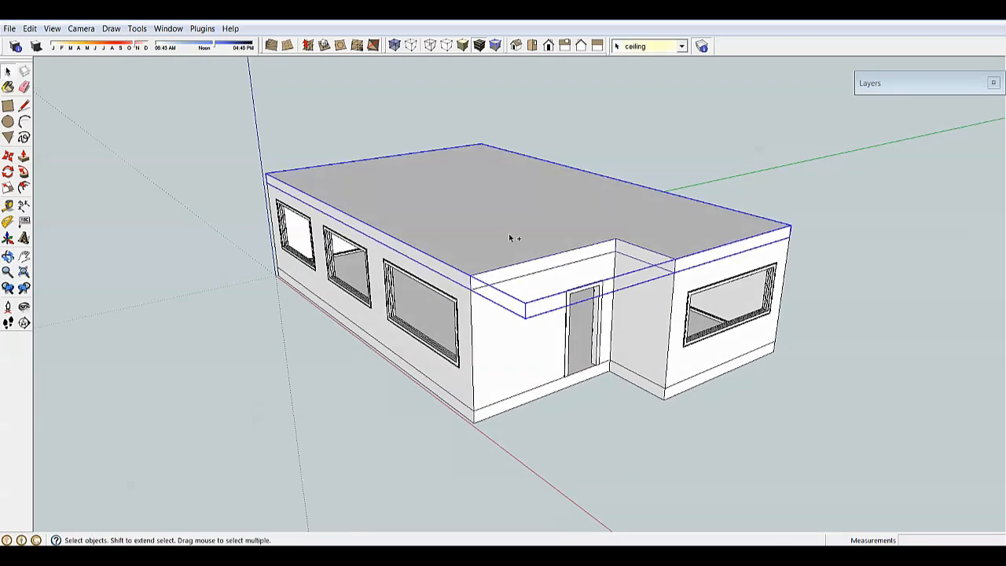
key("Delete")
key("ctrl+z")
middle_click_drag(517, 265, 432, 189)
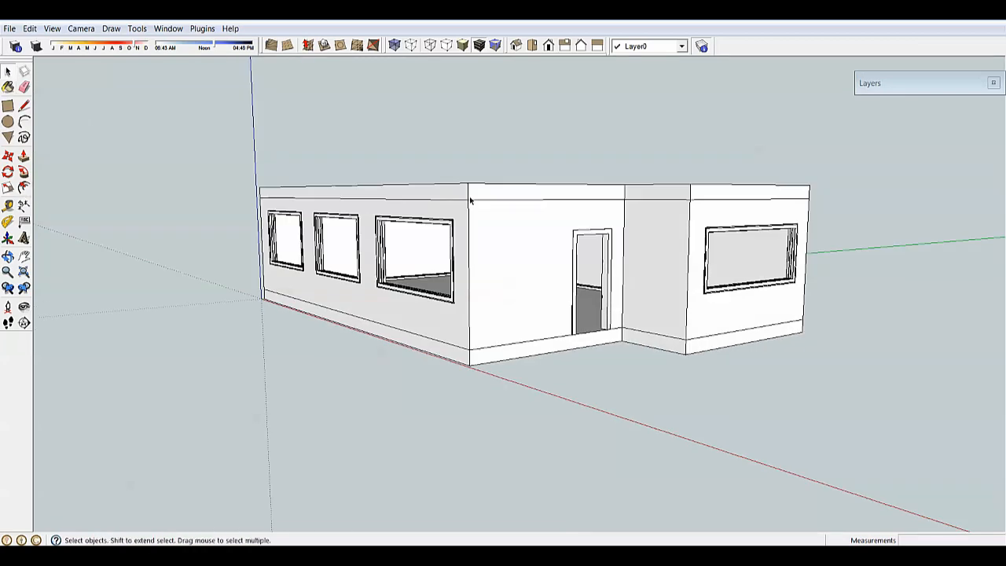
middle_click_drag(470, 199, 507, 303)
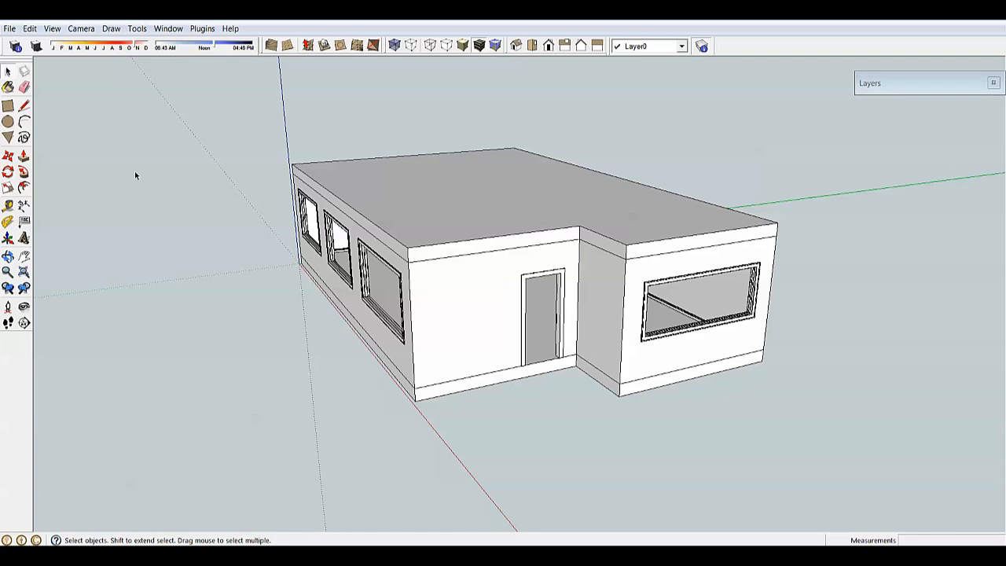
Examine the house's window openings with the Rectangle tool ready, and compare them with the sliding window reference photo in the browser
middle_click_drag(134, 171, 397, 181)
scroll(474, 194, "up", 4)
left_click(8, 106)
scroll(622, 270, "up", 5)
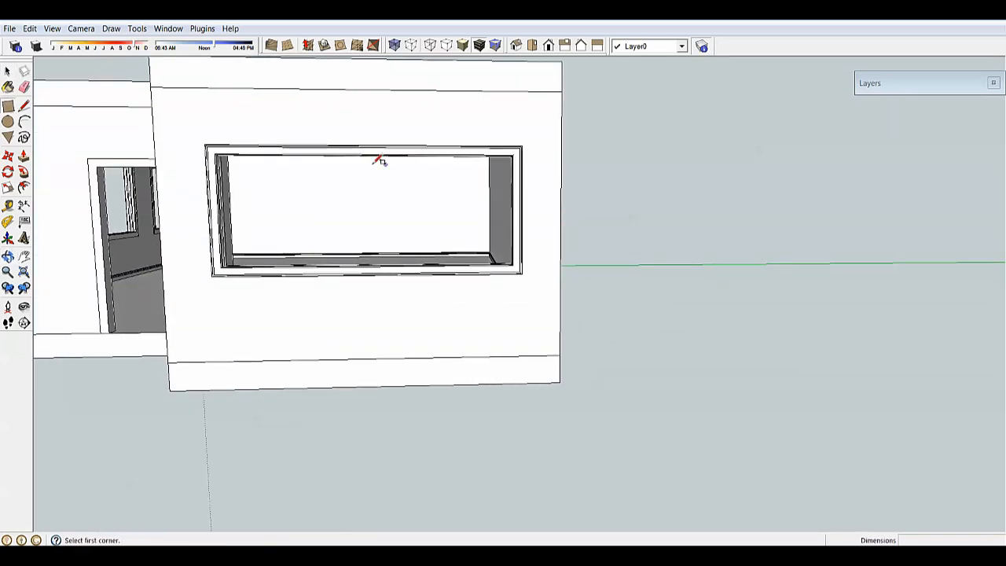
scroll(296, 201, "down", 5)
middle_click_drag(444, 225, 543, 240)
middle_click_drag(254, 254, 306, 271)
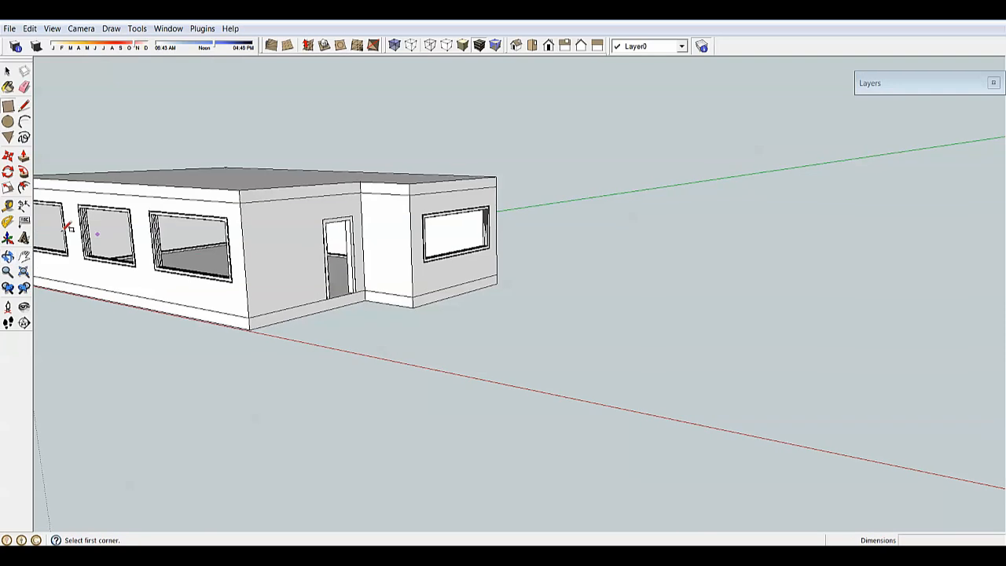
scroll(67, 227, "down", 2)
scroll(430, 250, "up", 3)
middle_click_drag(437, 248, 134, 218)
scroll(440, 218, "up", 3)
middle_click_drag(440, 218, 299, 228)
key("r")
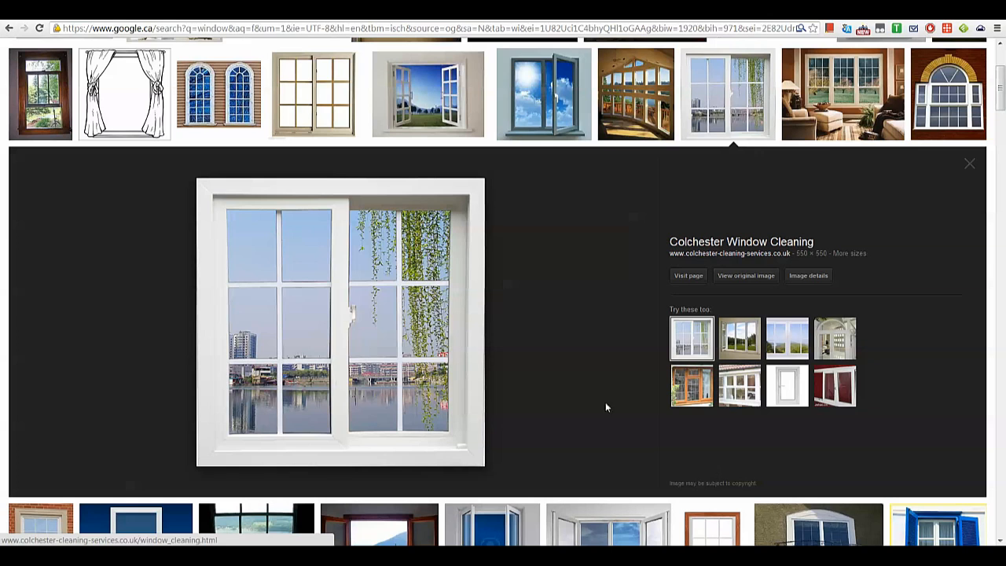
left_click(313, 95)
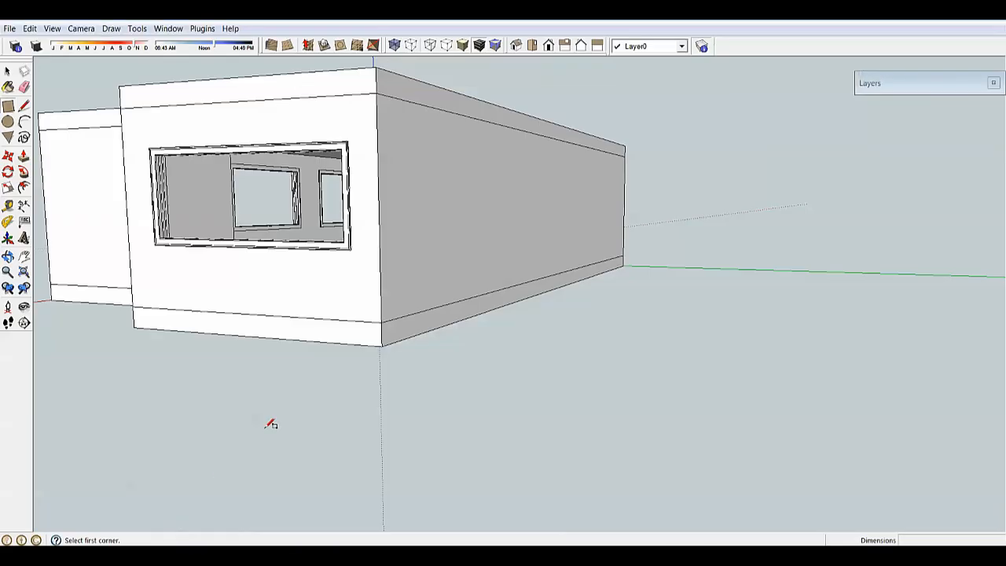
Draw a rectangle filling the front window opening from its lower inner corner to the diagonally opposite upper inner corner
scroll(638, 307, "down", 3)
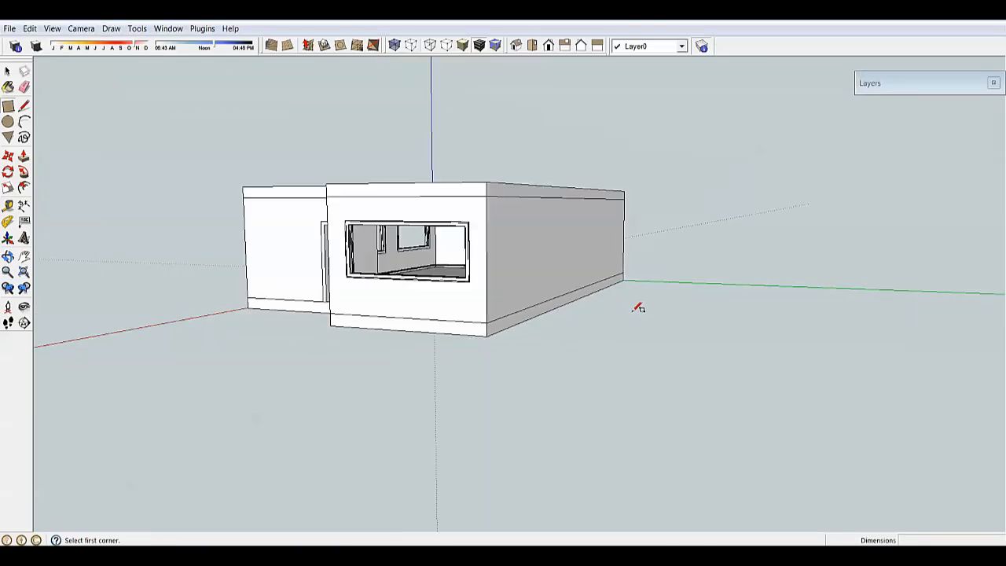
scroll(442, 242, "up", 5)
middle_click_drag(279, 279, 311, 285)
middle_click_drag(234, 309, 238, 336)
scroll(195, 353, "up", 8)
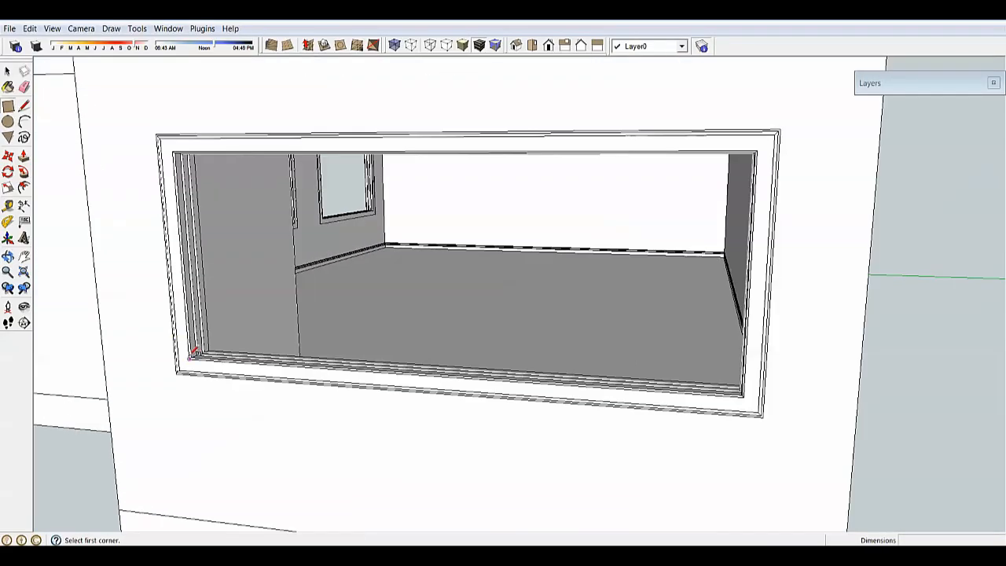
scroll(196, 353, "down", 2)
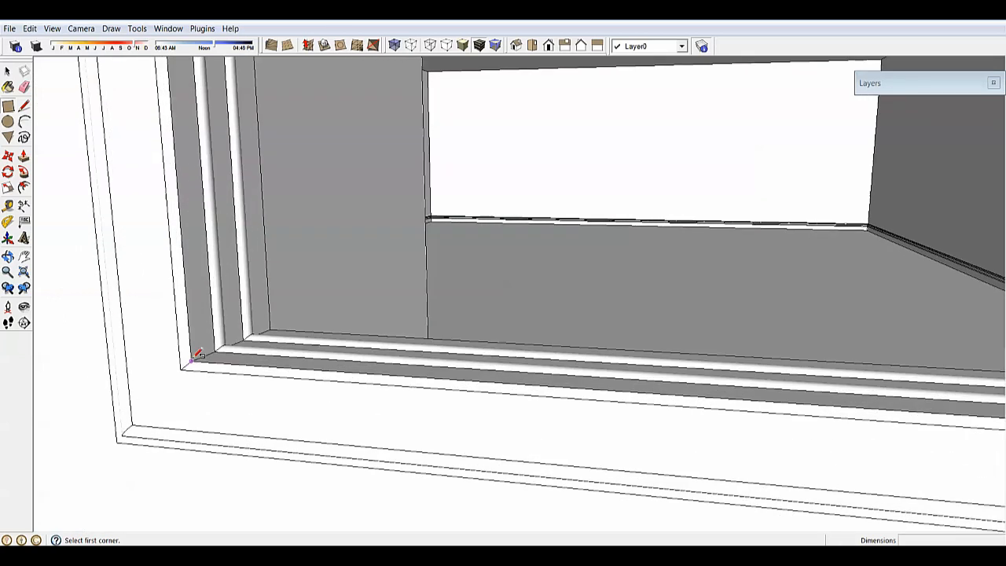
left_click(195, 353)
scroll(198, 355, "down", 5)
middle_click_drag(207, 367, 542, 293)
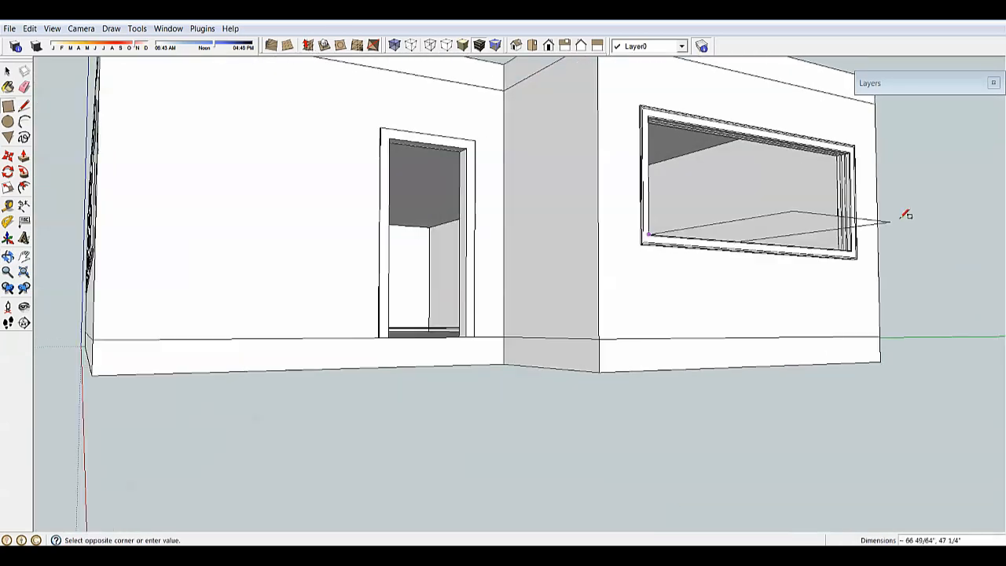
scroll(849, 95, "up", 8)
left_click(767, 151)
scroll(779, 127, "down", 5)
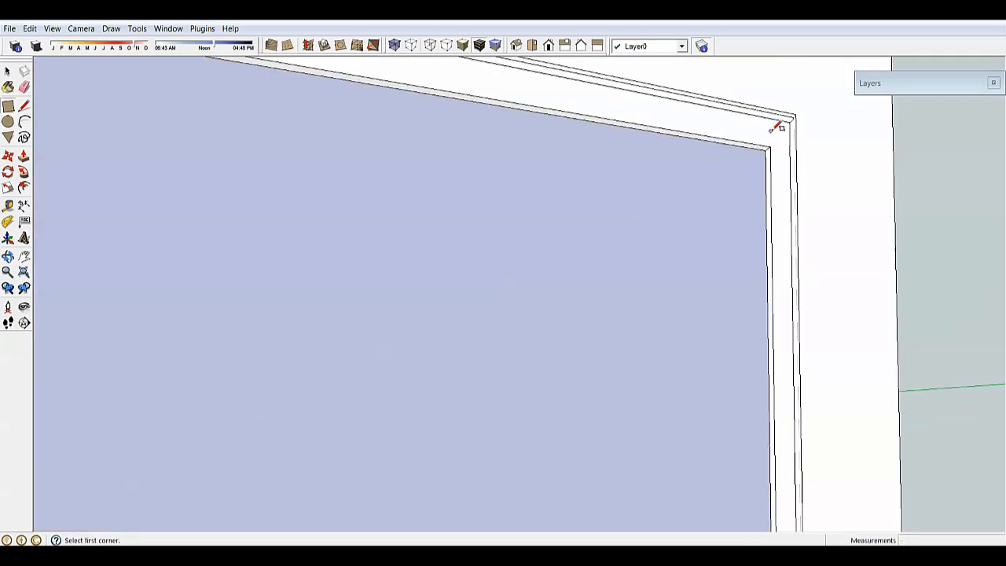
middle_click_drag(793, 196, 255, 191)
key("space")
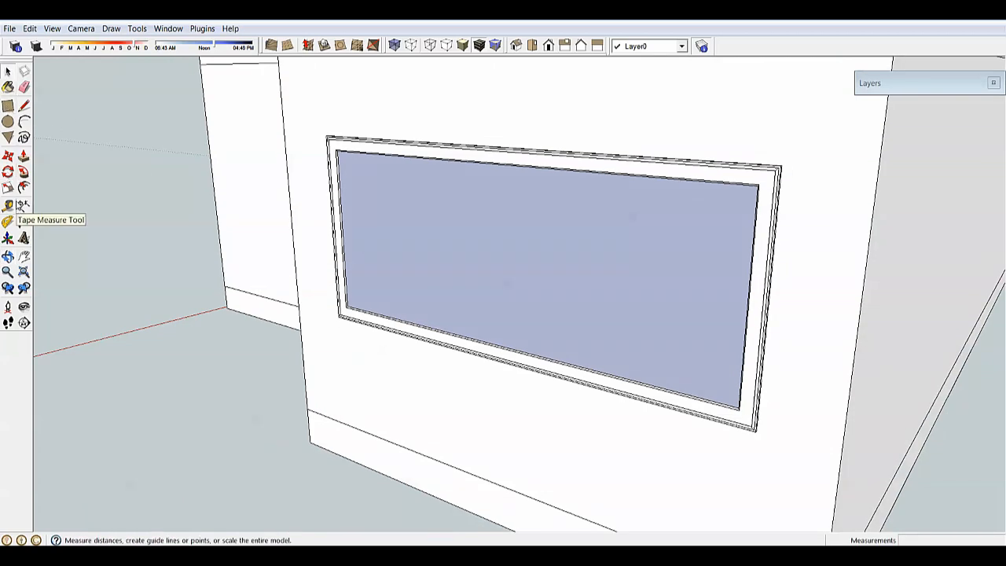
Select the new window rectangle together with its edges and activate the Scale tool on it
left_click(395, 255)
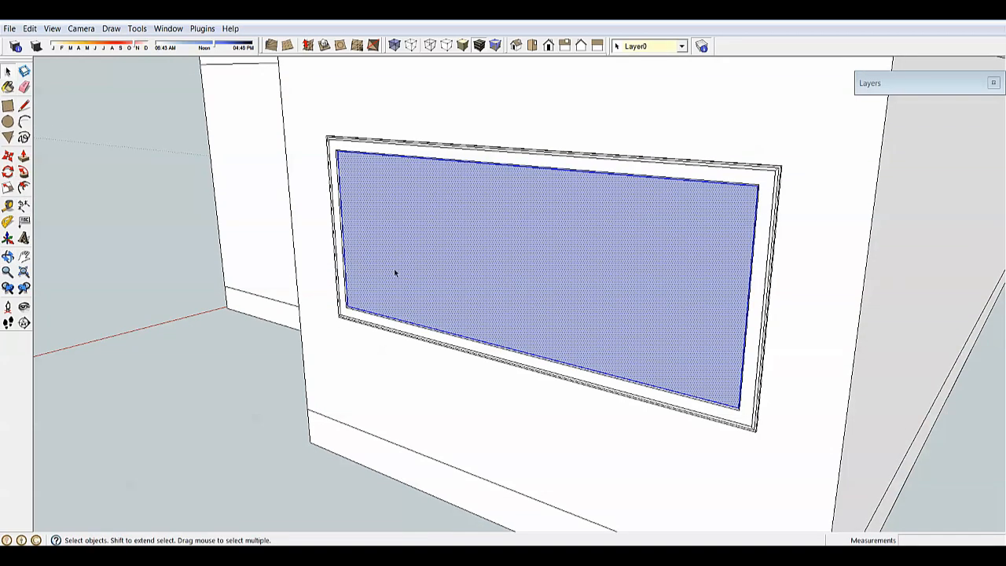
middle_click_drag(395, 272, 410, 215)
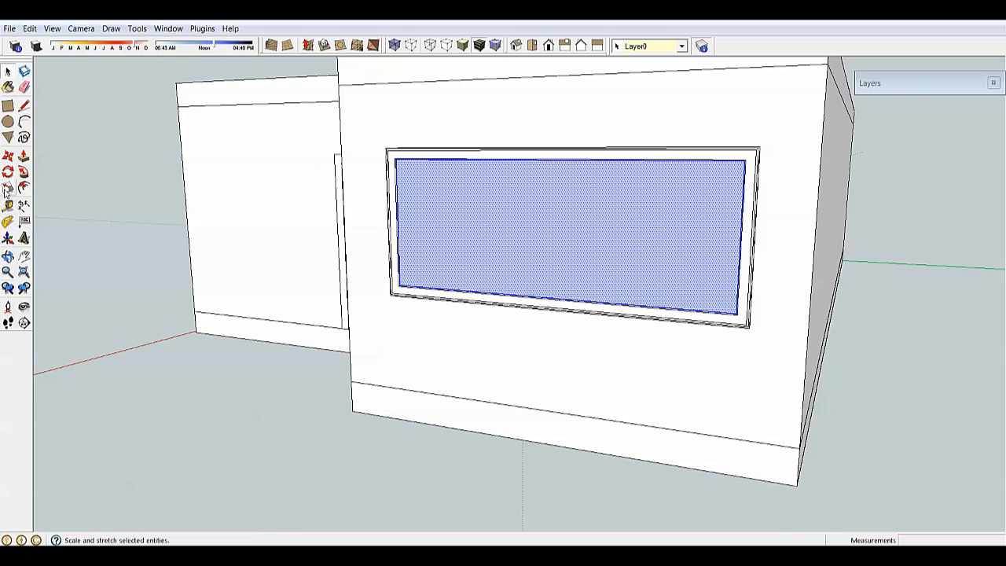
left_click(7, 189)
middle_click_drag(209, 274, 400, 183)
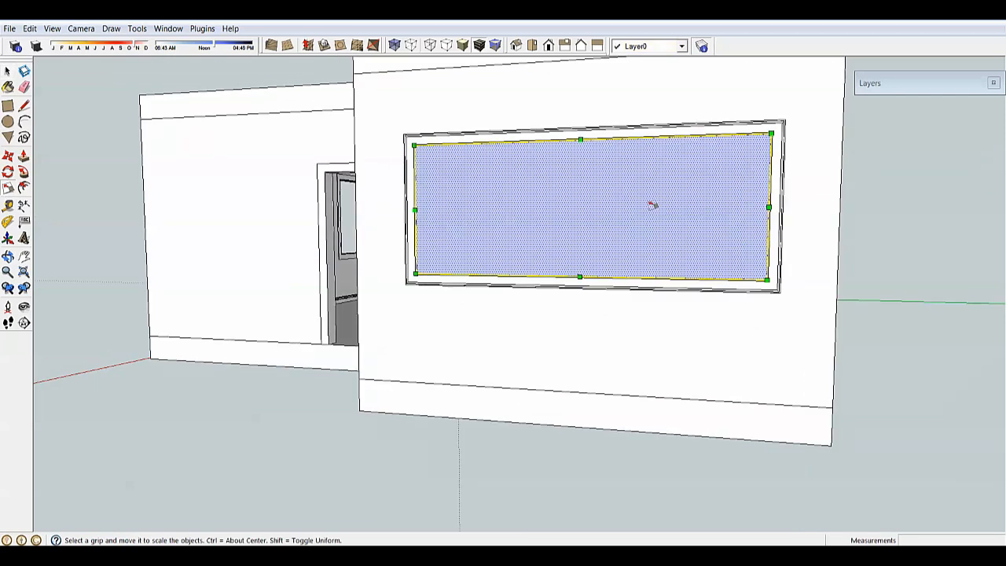
middle_click_drag(713, 286, 644, 242)
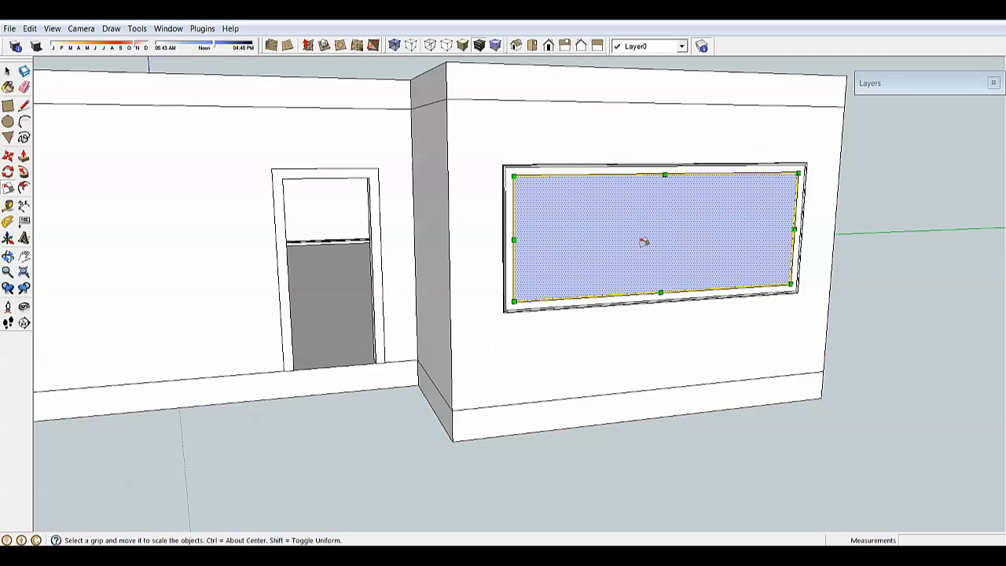
left_click(663, 173)
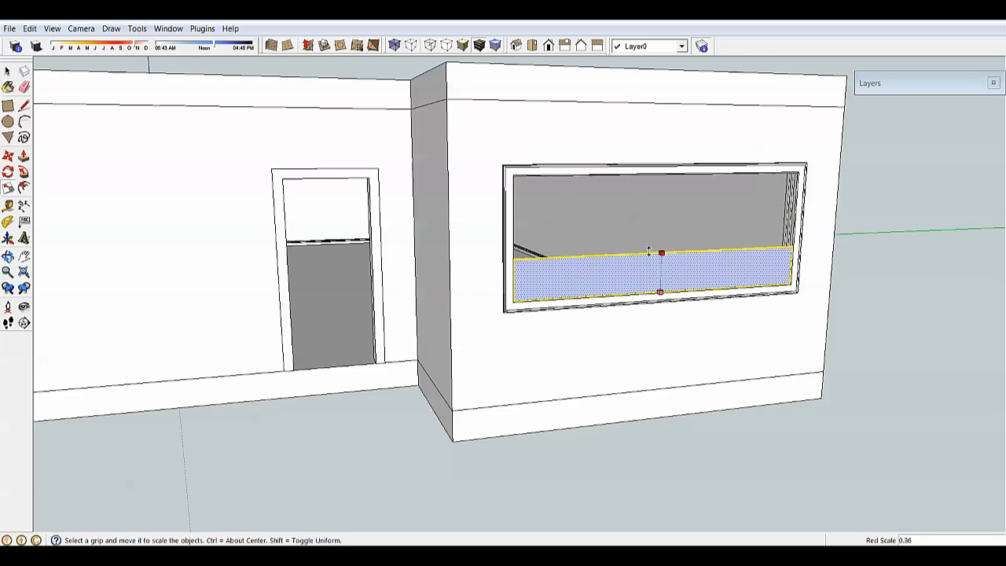
middle_click_drag(656, 234, 506, 200)
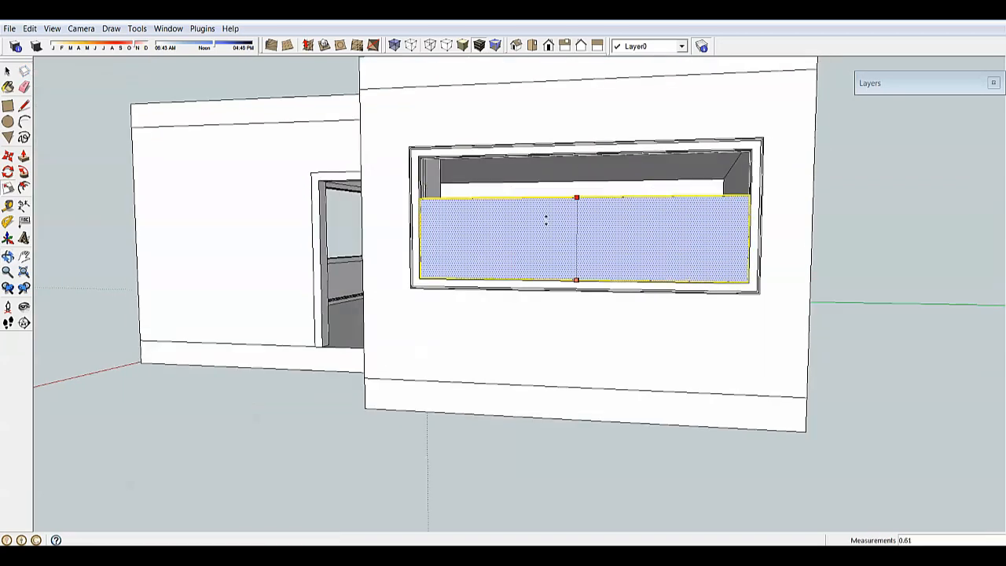
key("Escape")
left_click(747, 217)
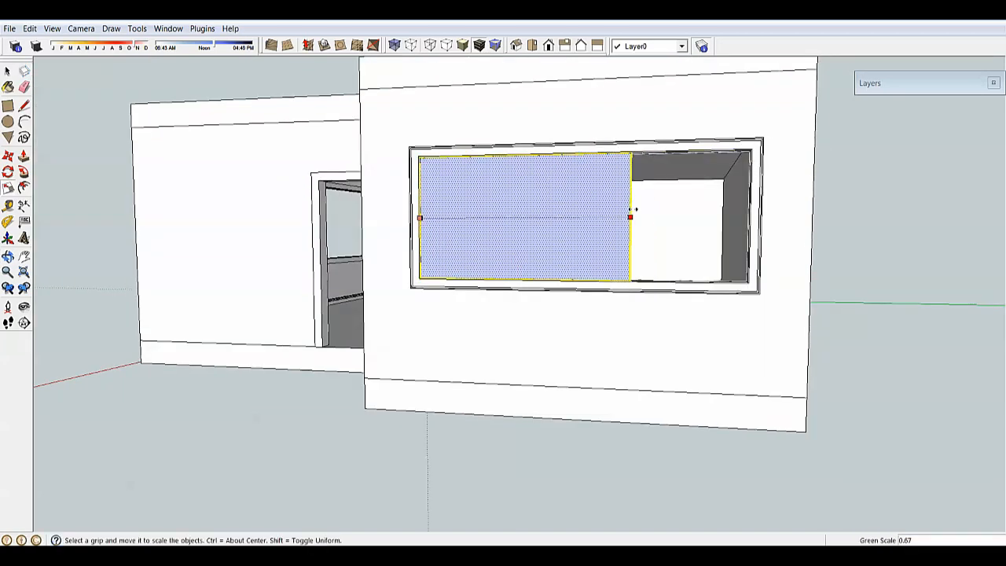
key("Escape")
left_click(750, 150)
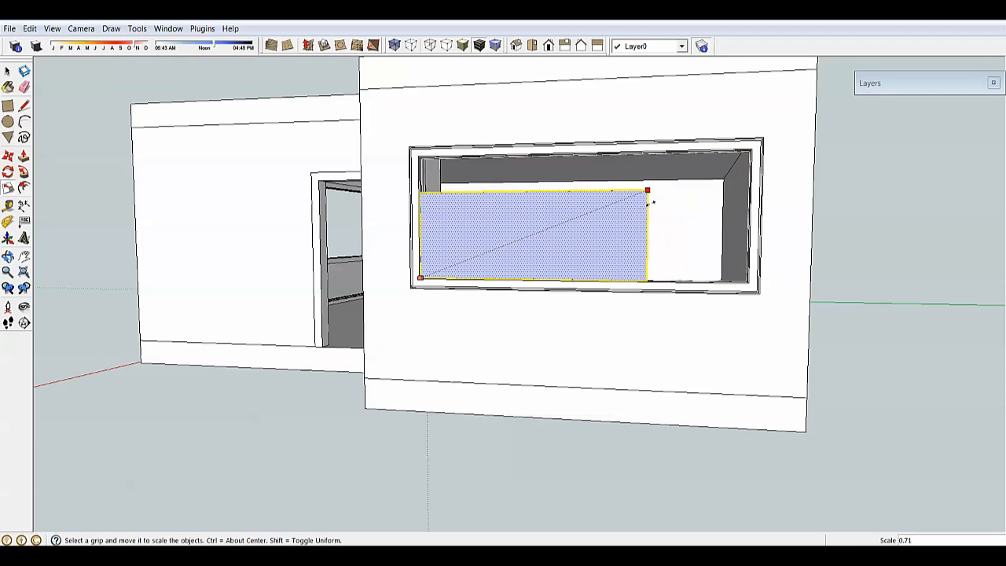
key("Escape")
Scale the window rectangle's width to 0.25, keeping its side edge nearest the door fixed
middle_click_drag(579, 233, 674, 233)
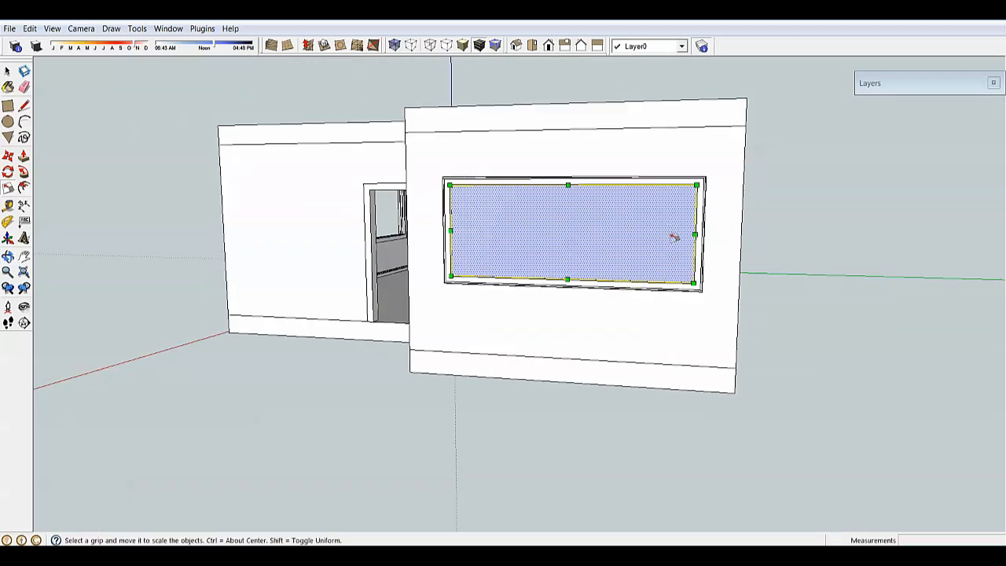
left_click(694, 237)
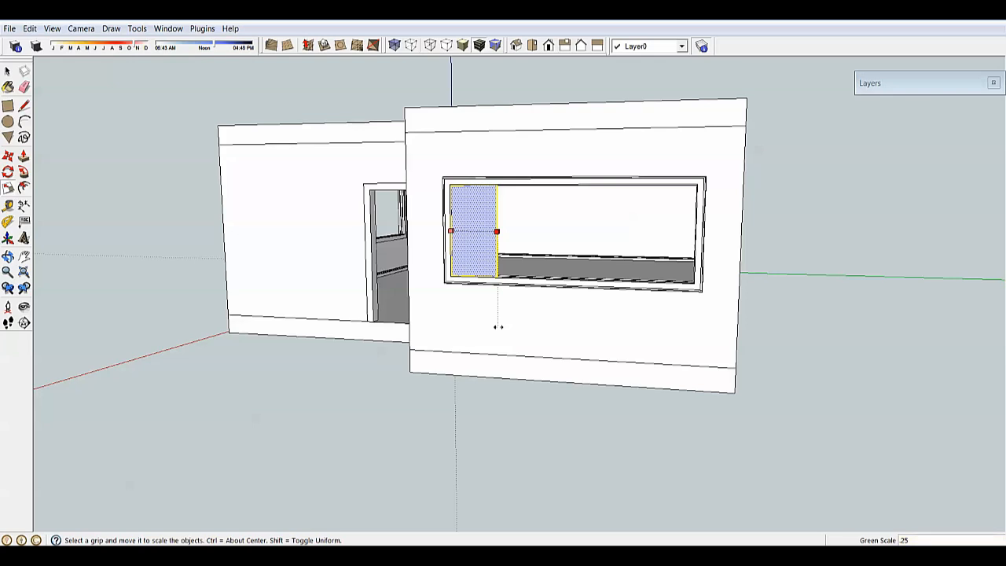
left_click(497, 326)
key("space")
Offset the narrowed panel's outline inward by about 2 43/64 inches and delete the inner face to leave a sash frame
middle_click_drag(497, 324, 554, 281)
scroll(440, 300, "up", 3)
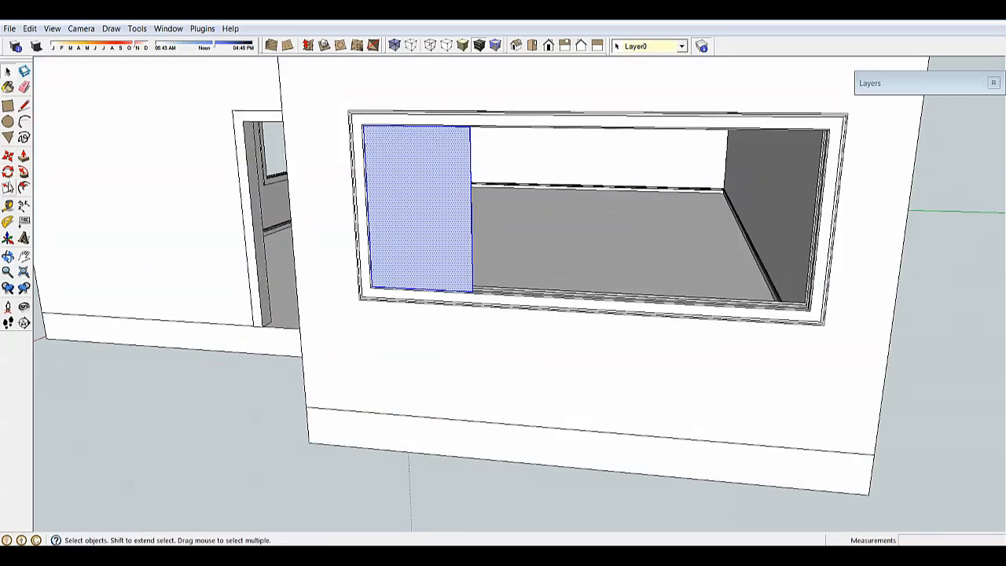
left_click(24, 187)
scroll(292, 246, "up", 3)
left_click(422, 275)
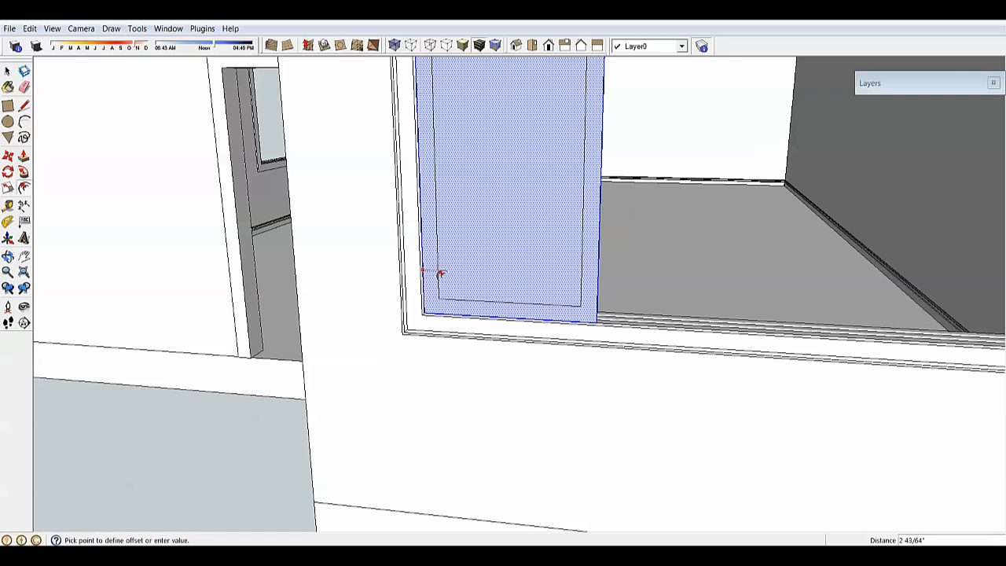
left_click(440, 273)
key("space")
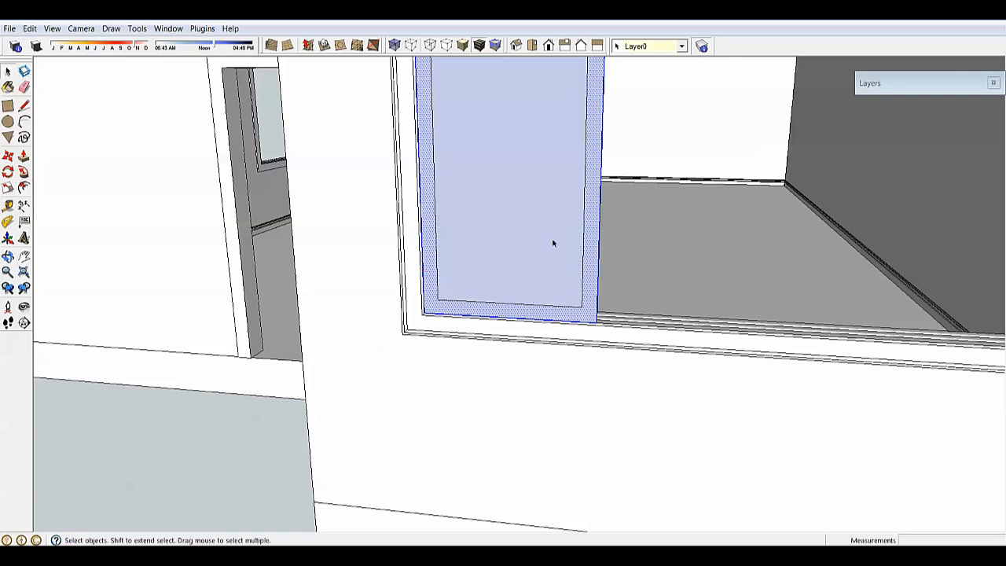
middle_click_drag(553, 243, 440, 272)
key("Delete")
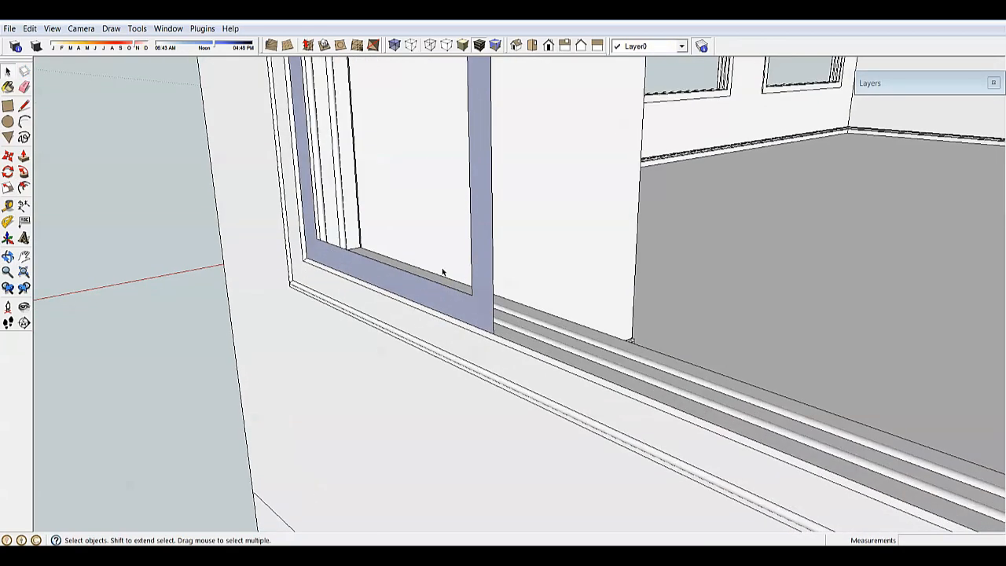
Push/Pull the sash frame face to a thickness of 0.75 inches
left_click(24, 156)
middle_click_drag(472, 322, 433, 328)
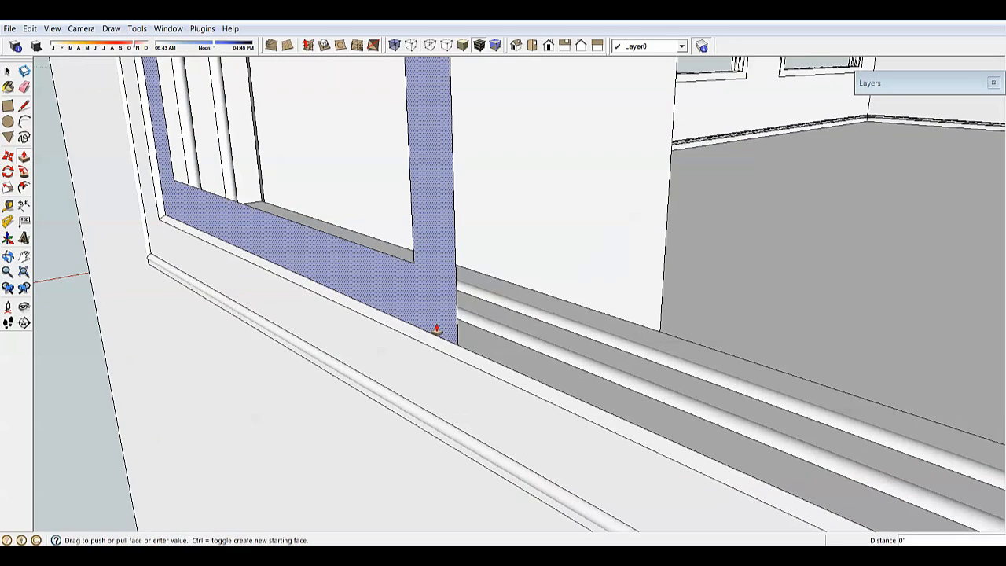
left_click(443, 327)
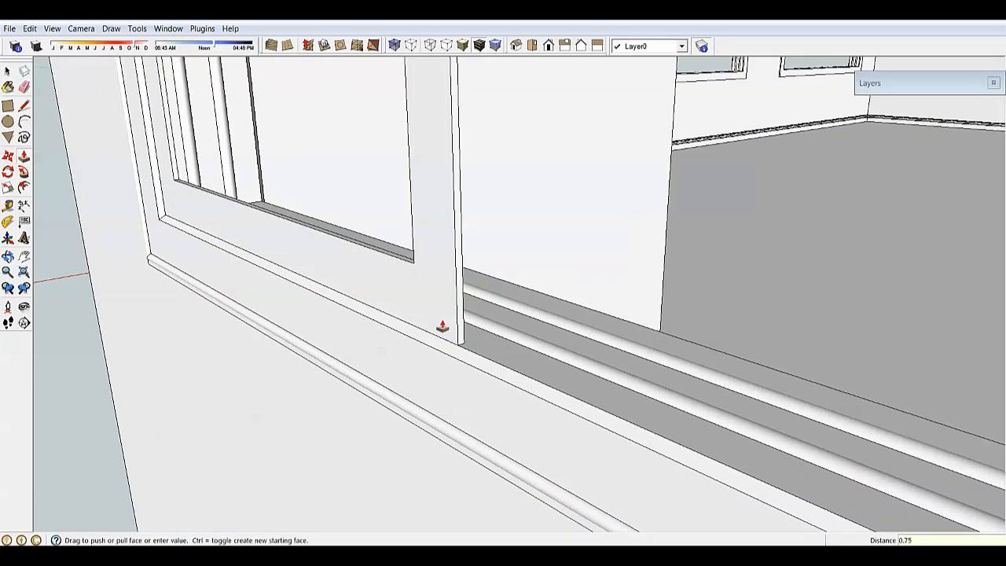
key("Return")
Group the whole sash frame and move it inward onto the window frame's track
key("space")
triple_click(454, 317)
right_click(454, 317)
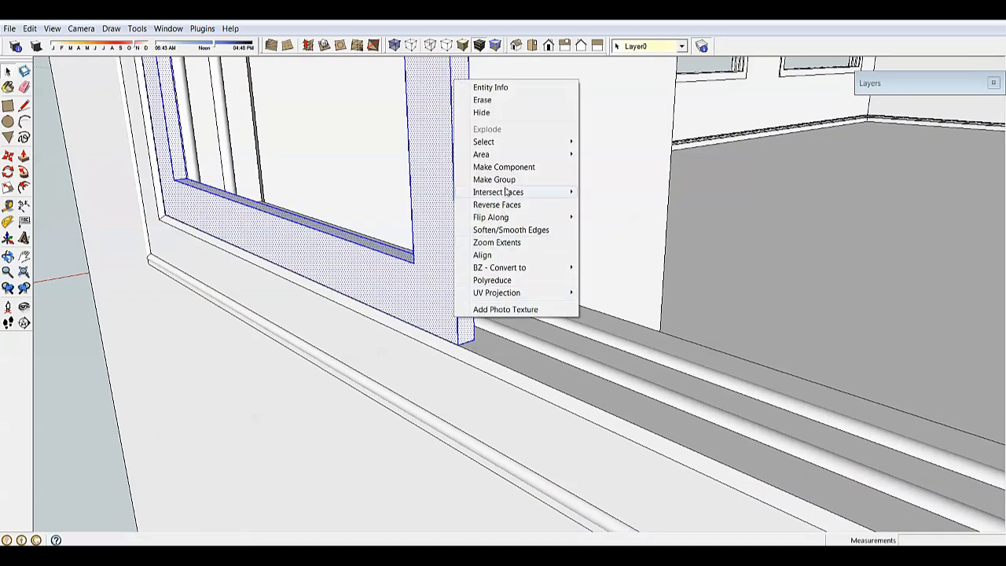
key("Escape")
middle_click_drag(539, 336, 526, 393)
key("m")
key("space")
Draw a rectangle for the glass across the sash frame's inner opening, from corner to opposite corner
left_click(7, 106)
left_click(317, 236)
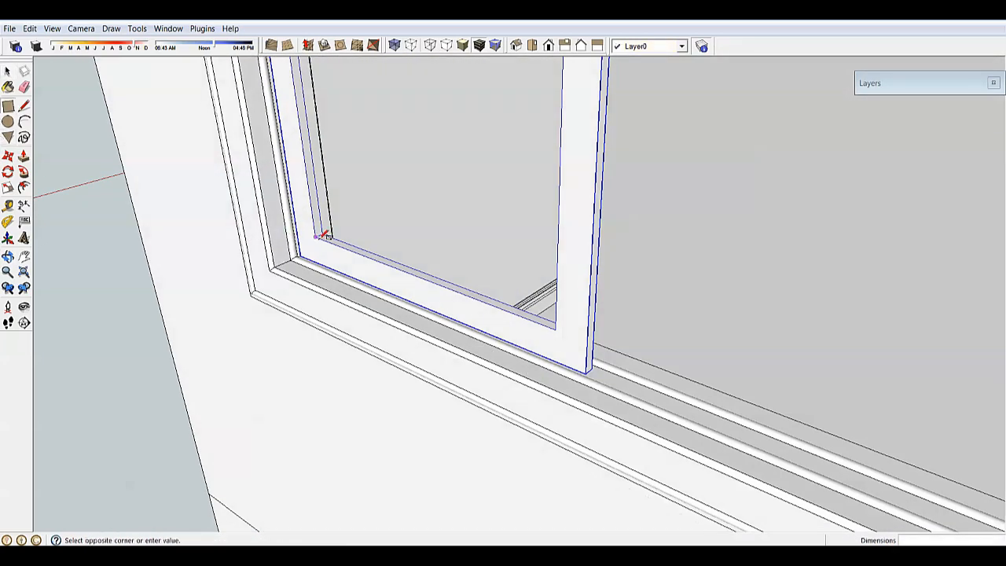
scroll(361, 315, "down", 6)
middle_click_drag(383, 230, 416, 157)
scroll(425, 154, "up", 3)
left_click(430, 147)
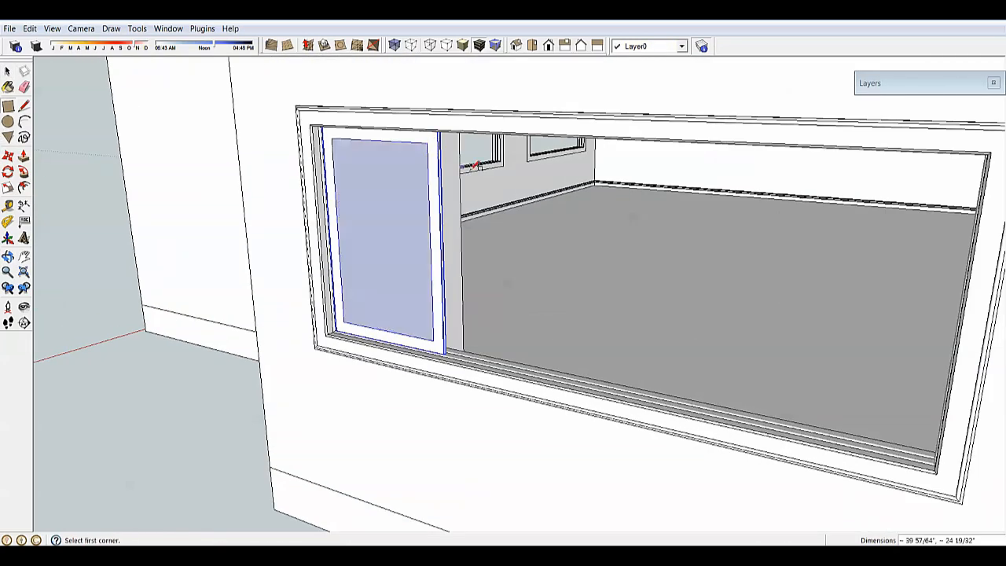
Push/Pull the glass face to a thickness of 0.2 inches and make the whole pane a group
key("space")
middle_click_drag(338, 331, 309, 377)
scroll(283, 373, "up", 3)
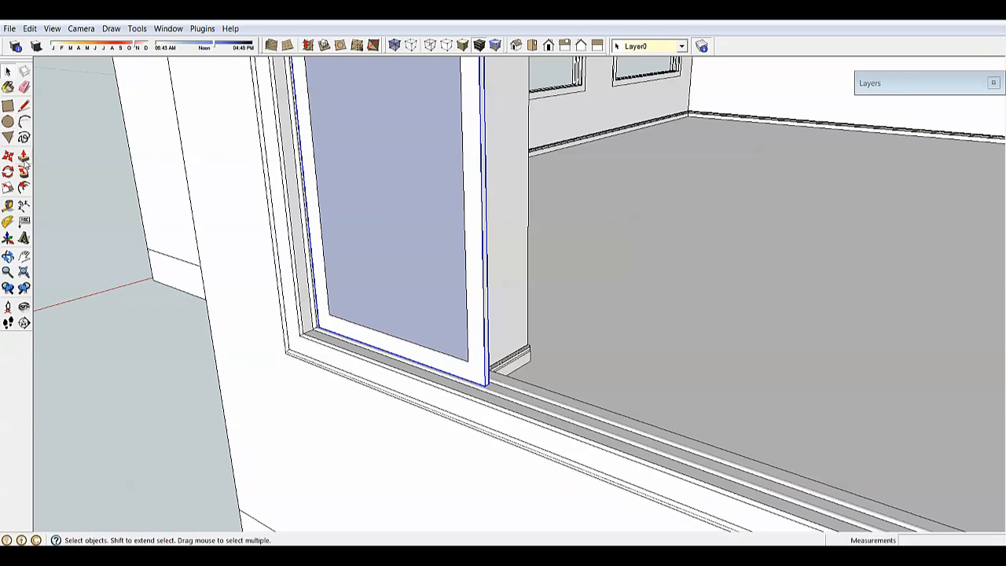
left_click(24, 157)
left_click(406, 309)
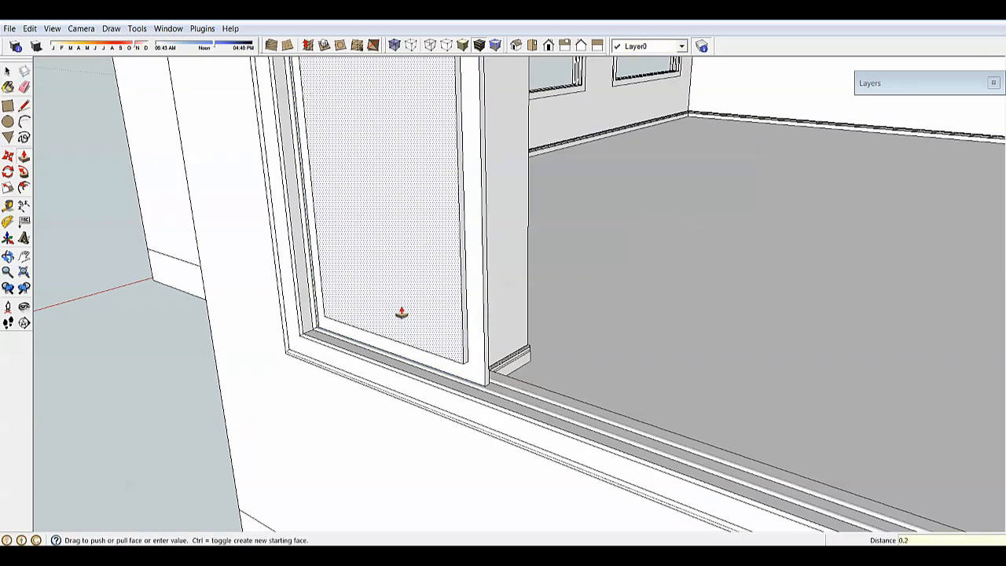
key("Return")
key("space")
right_click(429, 73)
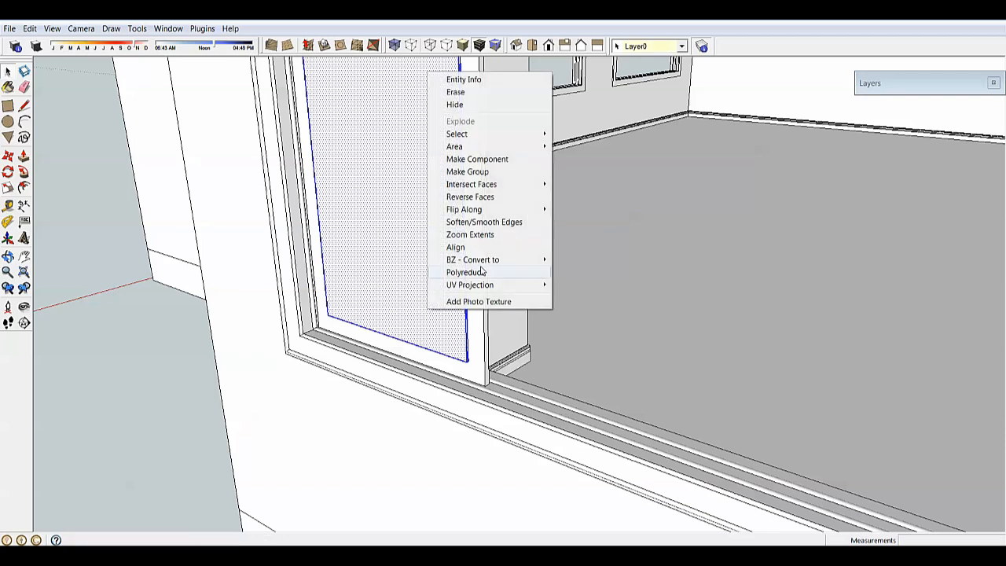
left_click(498, 173)
Move the glass pane back into the depth of the sash frame and select both groups together
middle_click_drag(554, 256, 406, 250)
scroll(415, 474, "up", 2)
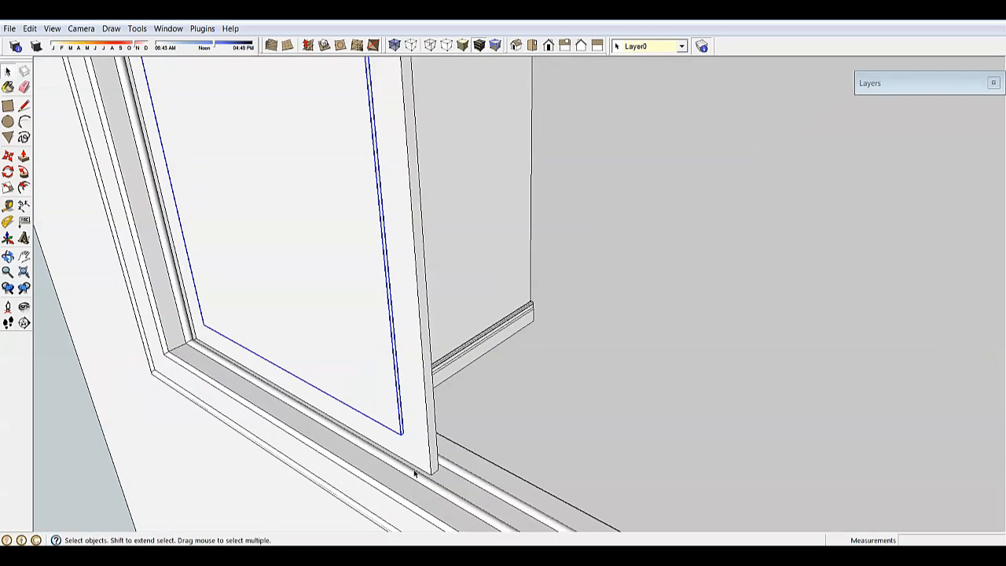
middle_click_drag(415, 473, 341, 309, "shift")
scroll(399, 384, "up", 4)
key("m")
key("space")
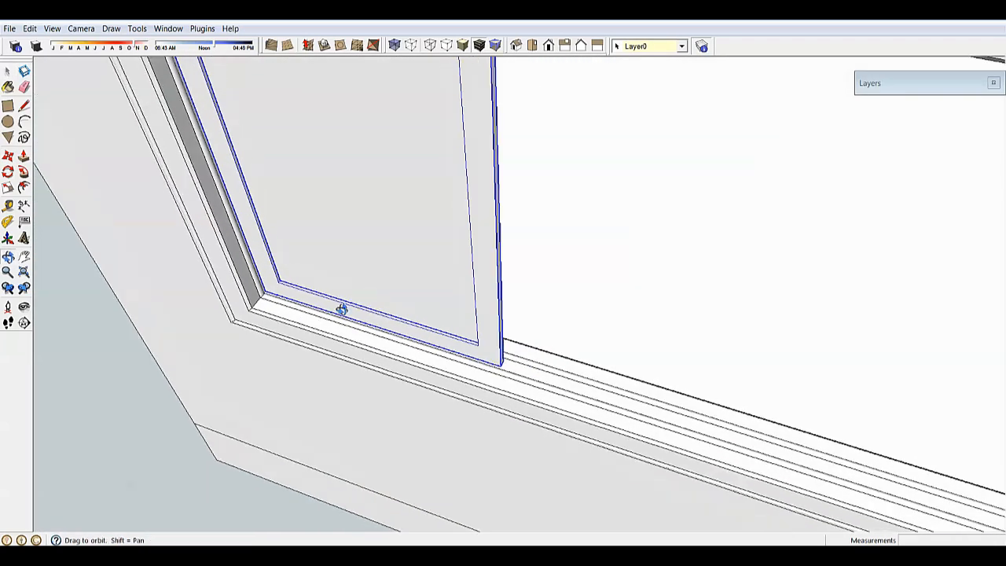
Copy the sash and glass by one sash width and repeat the copy along the track to make four adjoining panels
scroll(343, 305, "up", 2)
key("m")
scroll(258, 304, "up", 5)
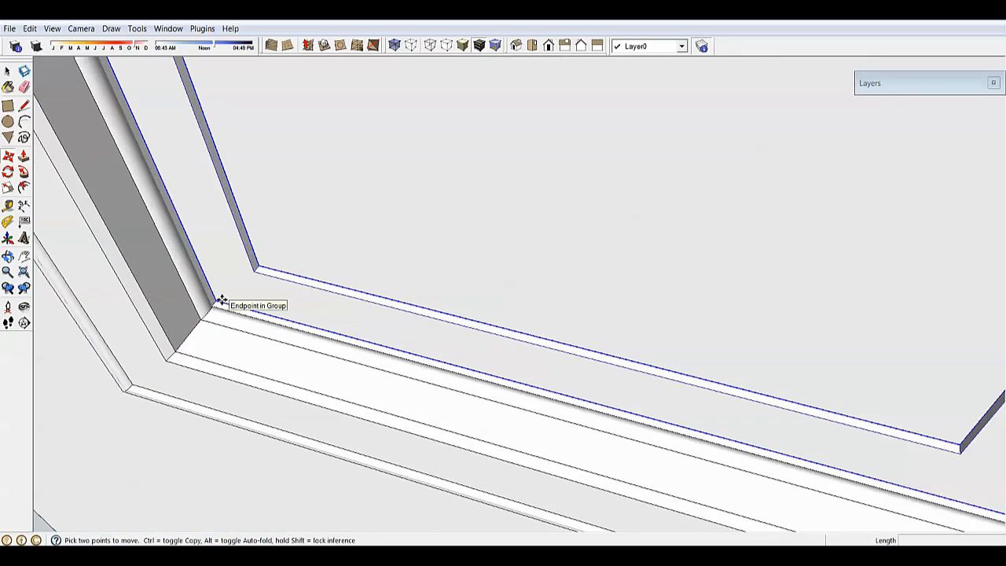
left_click(220, 300)
scroll(224, 290, "down", 2)
key("ctrl")
scroll(424, 314, "down", 2)
scroll(591, 378, "up", 4)
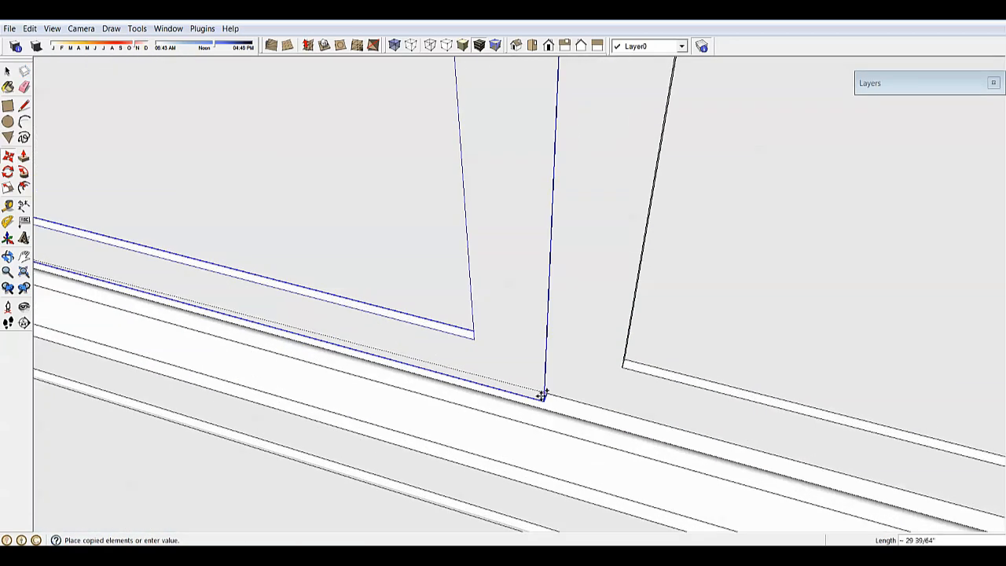
left_click(542, 395)
scroll(519, 370, "down", 2)
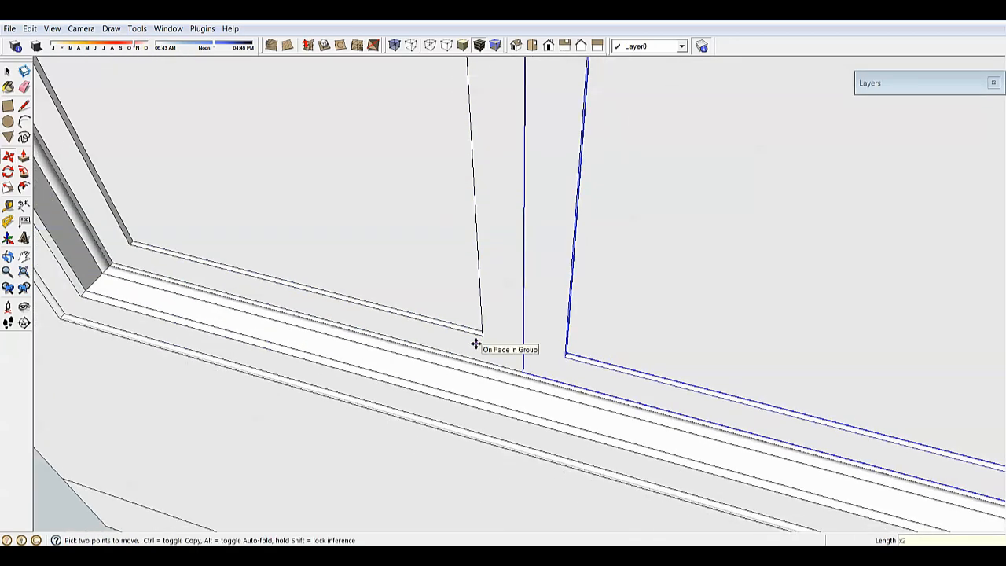
scroll(477, 343, "down", 6)
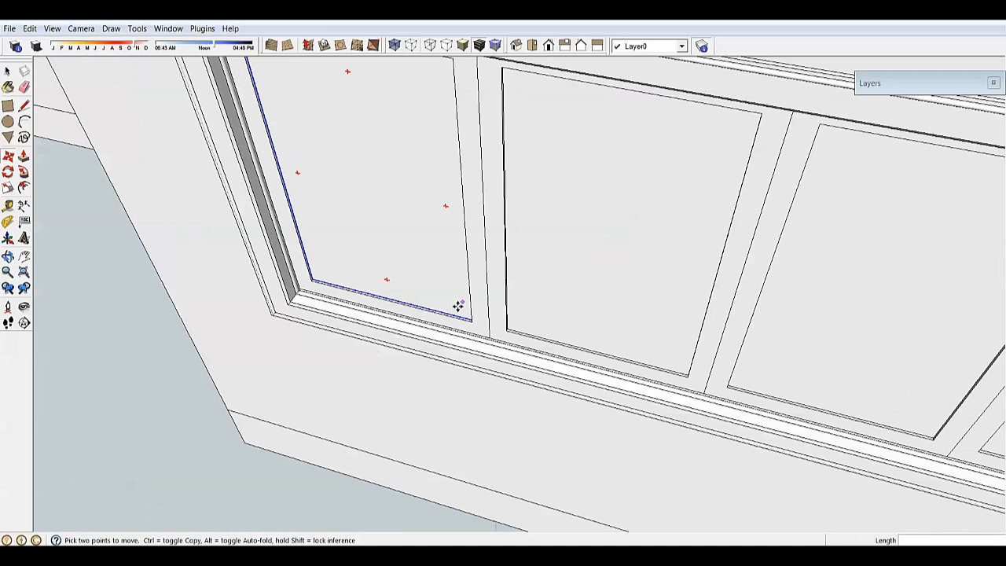
key("space")
middle_click_drag(668, 244, 775, 210)
scroll(584, 287, "down", 4)
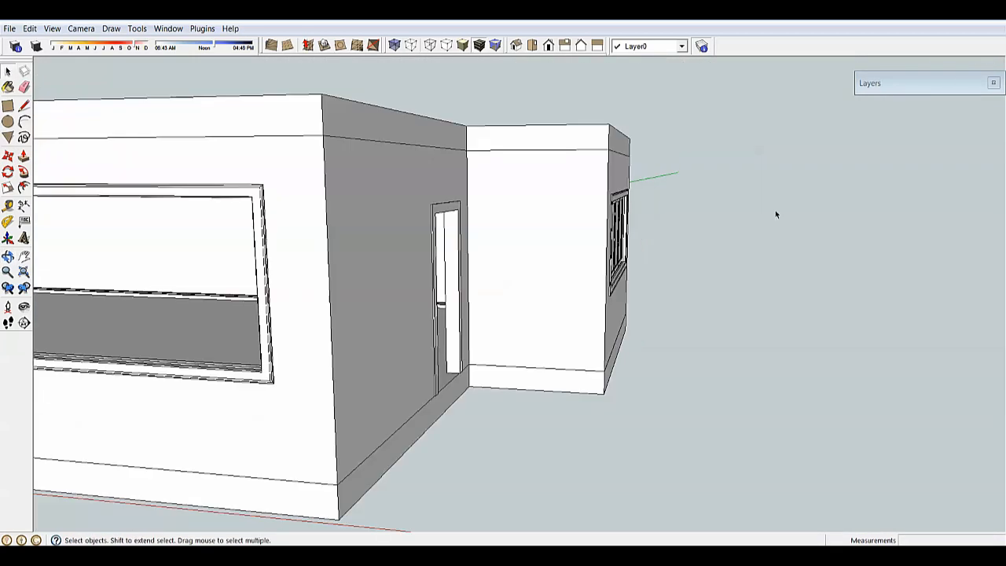
Draw a rectangle across the frame opening of the end window beside the building corner, from corner to opposite corner
middle_click_drag(471, 259, 598, 288)
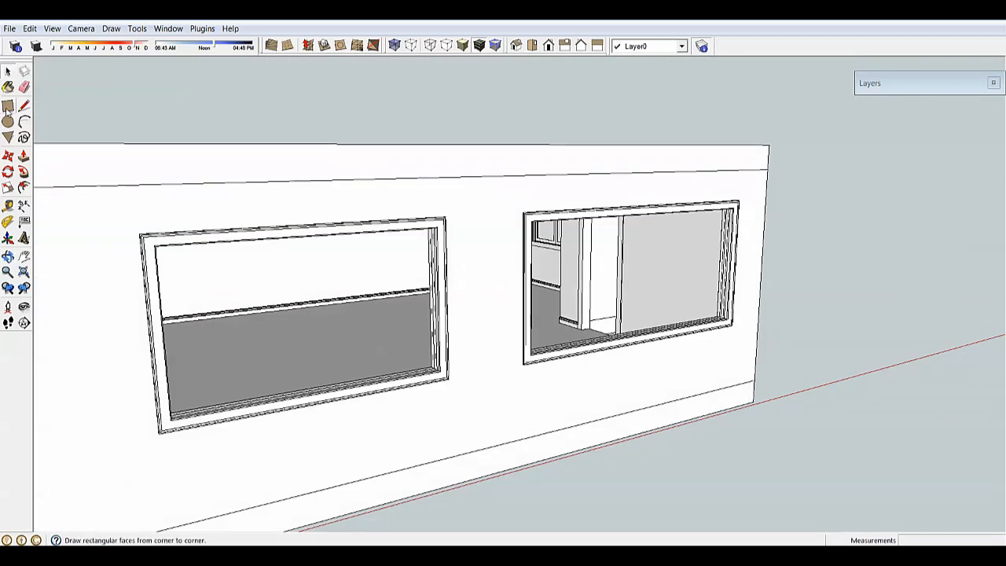
scroll(374, 247, "down", 4)
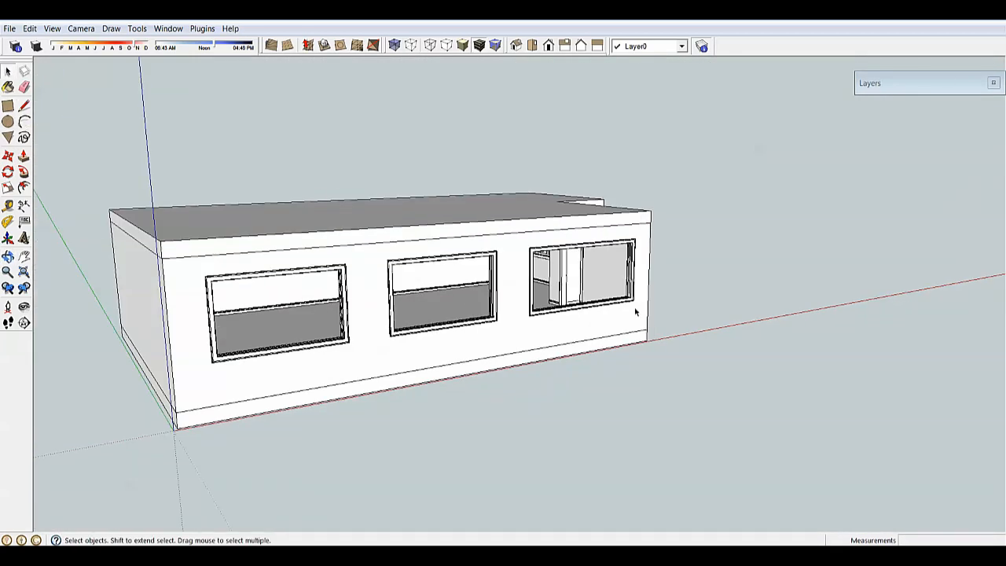
scroll(635, 312, "up", 4)
left_click(7, 105)
scroll(610, 107, "up", 6)
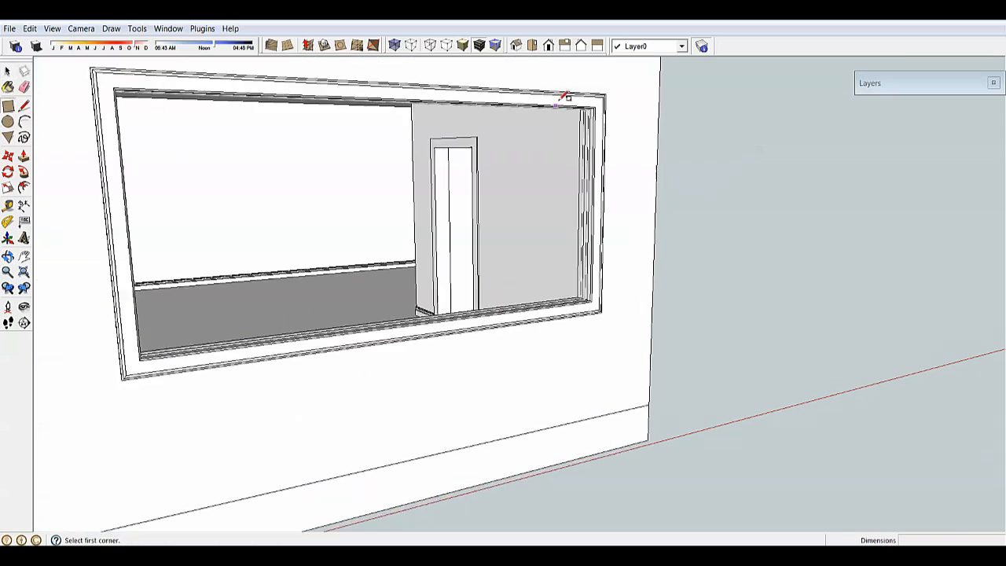
left_click(609, 106)
scroll(606, 125, "down", 5)
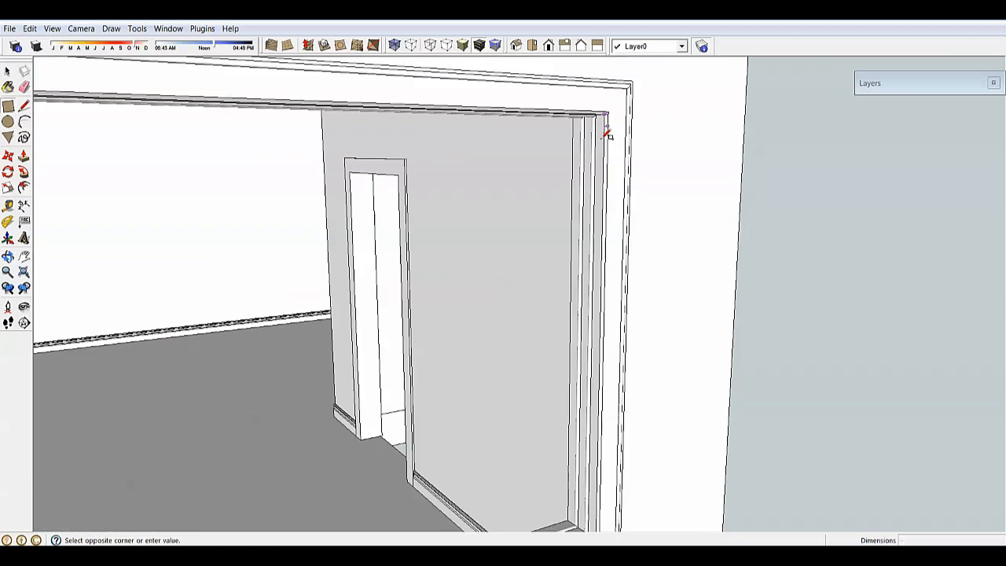
scroll(241, 384, "up", 6)
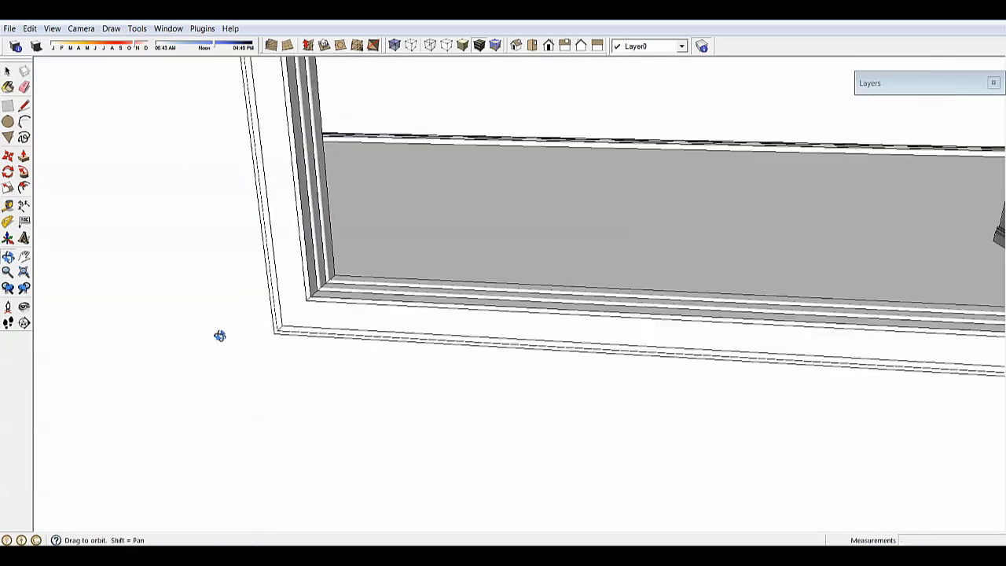
left_click(344, 282)
scroll(343, 283, "down", 8)
key("space")
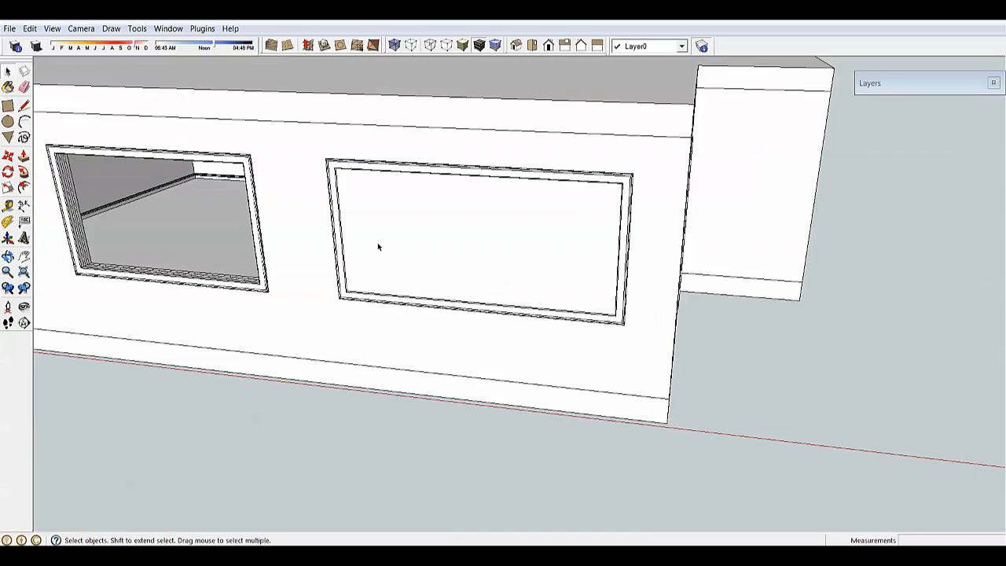
Scale the new window face horizontally to about one third of the opening's width
scroll(538, 198, "down", 4)
scroll(451, 169, "up", 4)
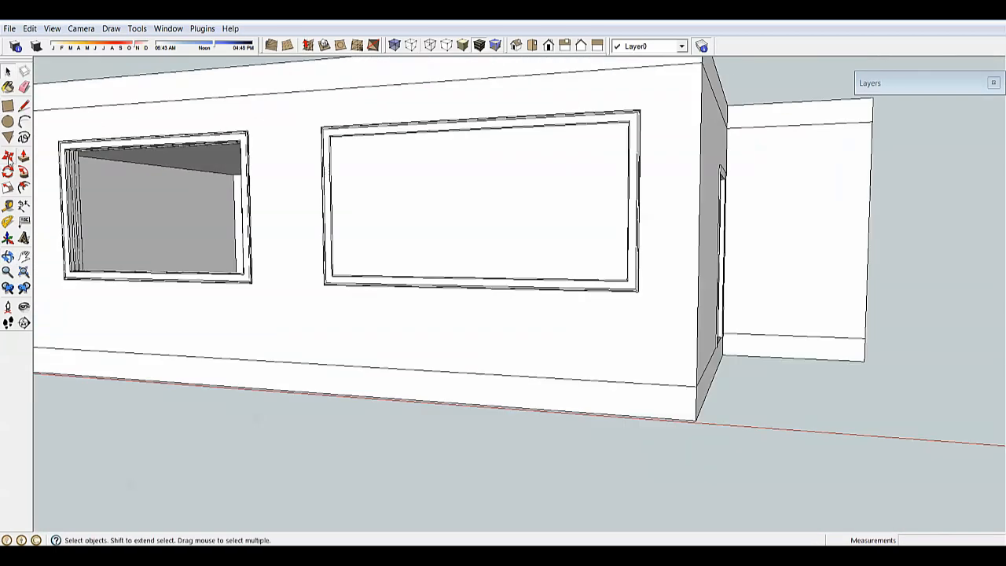
left_click(414, 194)
key("s")
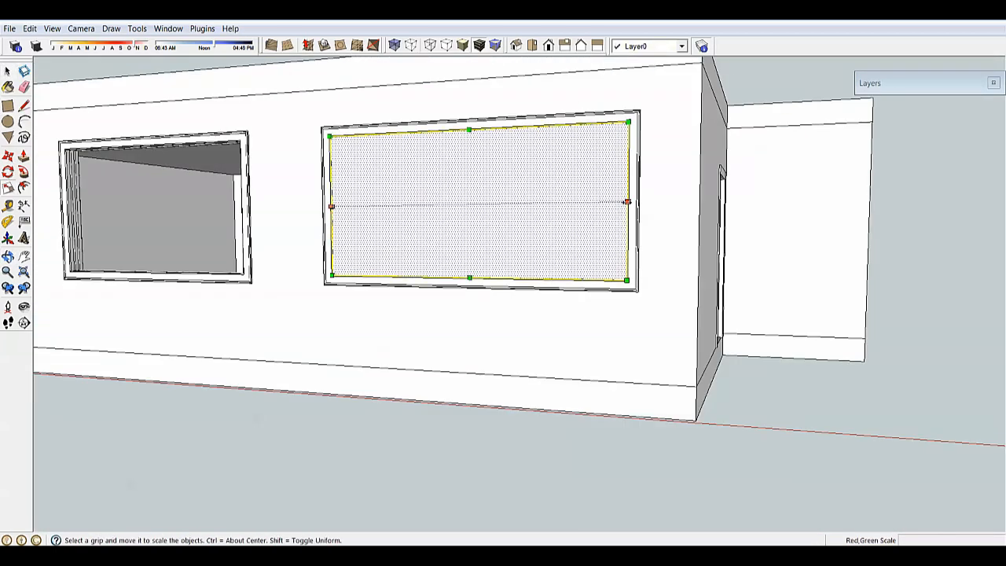
left_click_drag(626, 202, 604, 201)
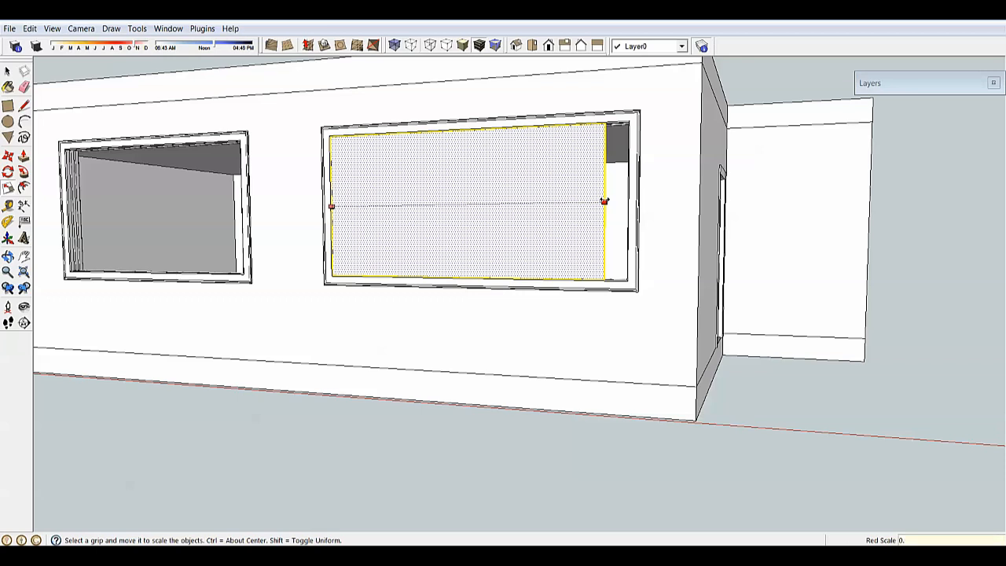
key("Return")
key("space")
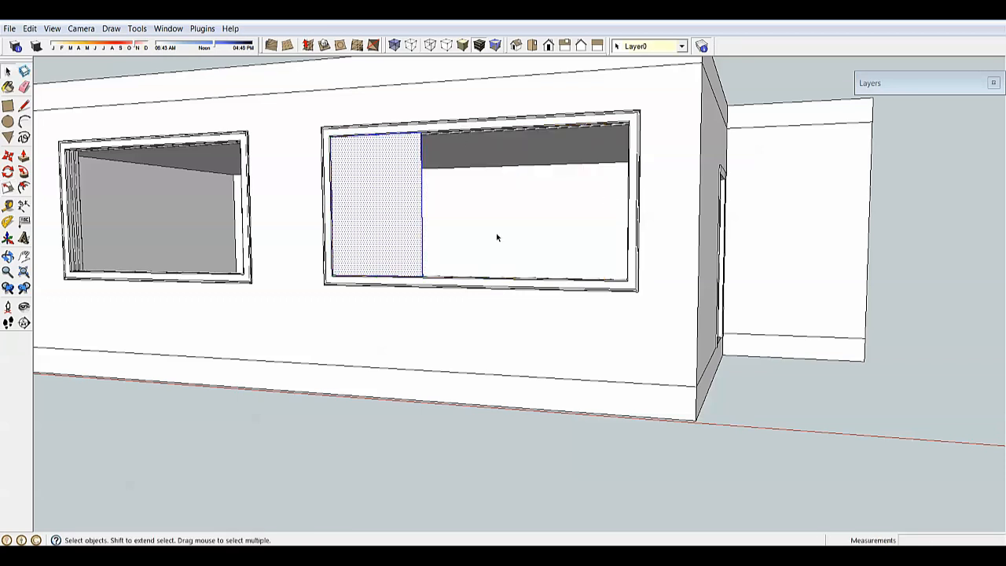
Offset the narrowed face's edges inward to form the sash border and delete the inner face
middle_click_drag(496, 236, 514, 325)
scroll(483, 366, "up", 3)
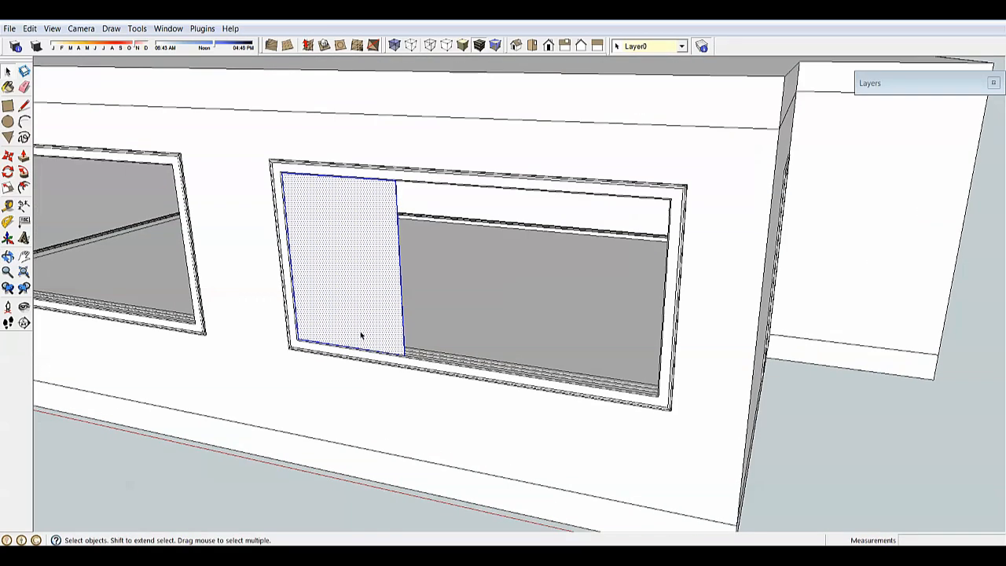
left_click(9, 187)
scroll(307, 260, "up", 3)
left_click(307, 261)
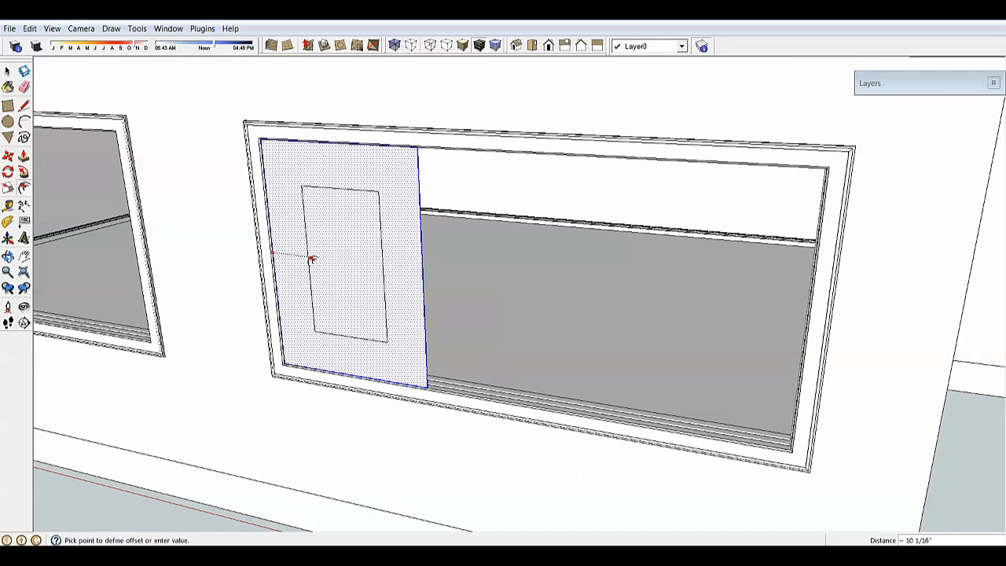
key("Return")
key("space")
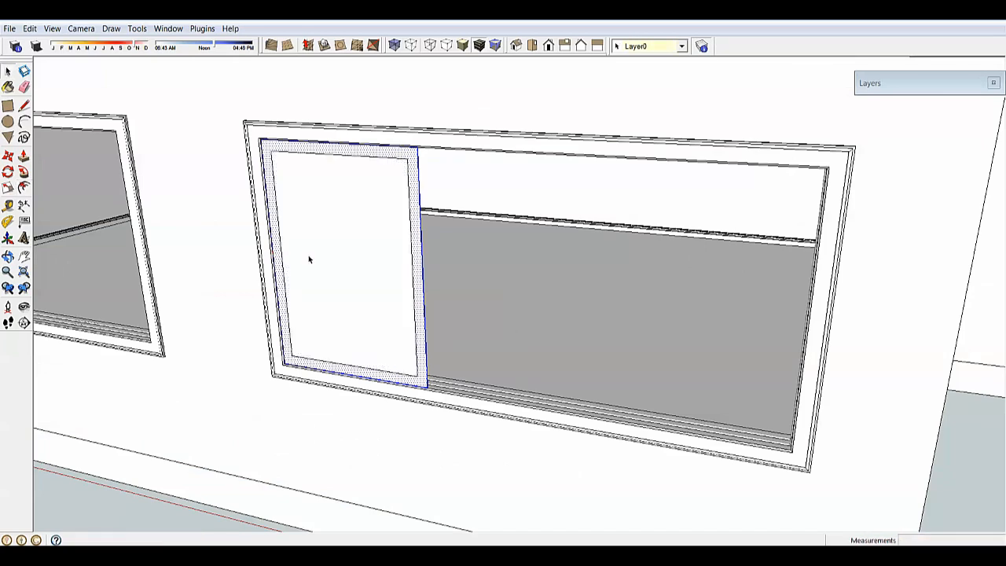
left_click(308, 255)
key("Delete")
Push/Pull the sash border to a thickness of 0.75 inches and make the whole sash a group
scroll(330, 267, "up", 4)
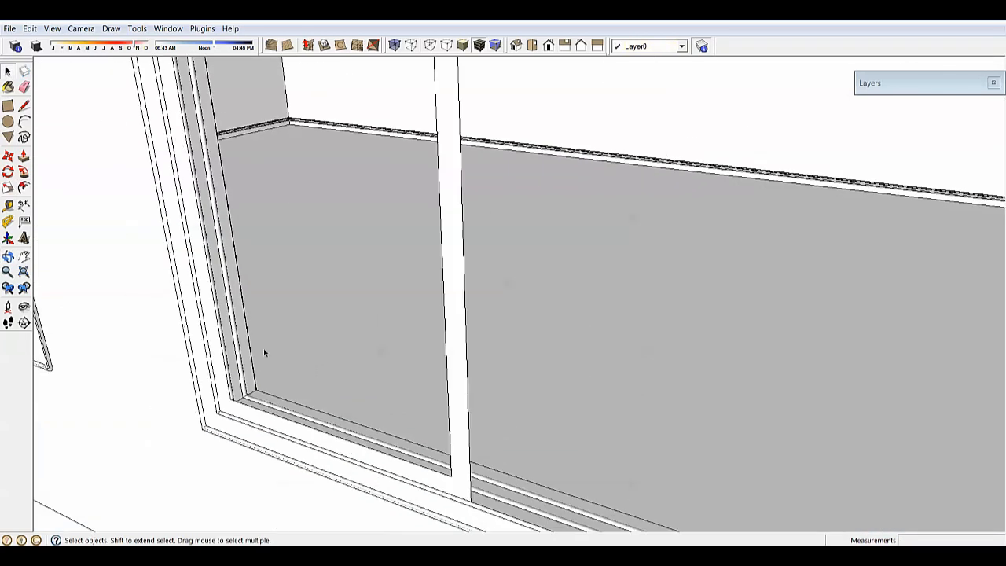
middle_click_drag(263, 350, 252, 341)
scroll(393, 385, "up", 2)
middle_click_drag(452, 415, 420, 412)
key("p")
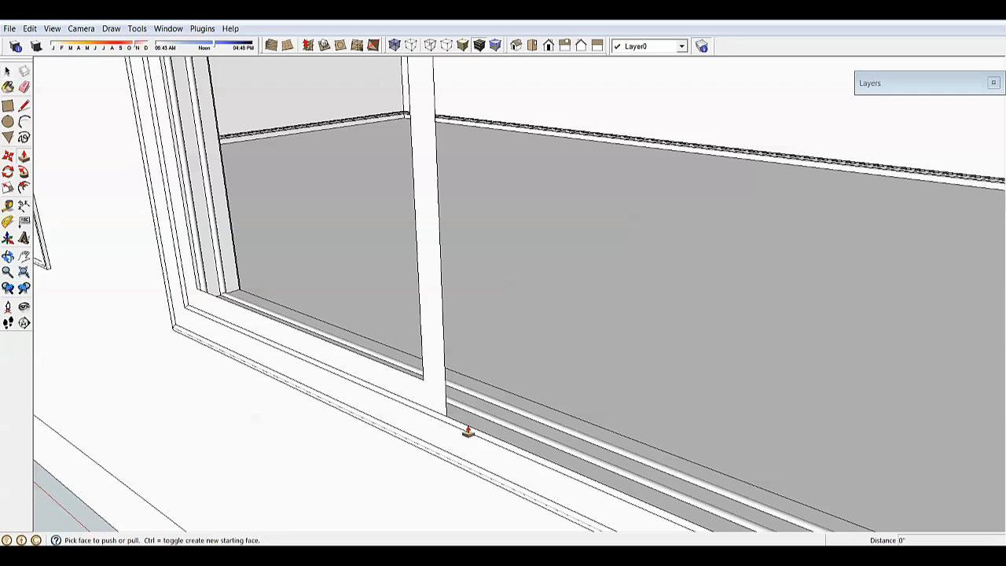
left_click_drag(420, 411, 431, 402)
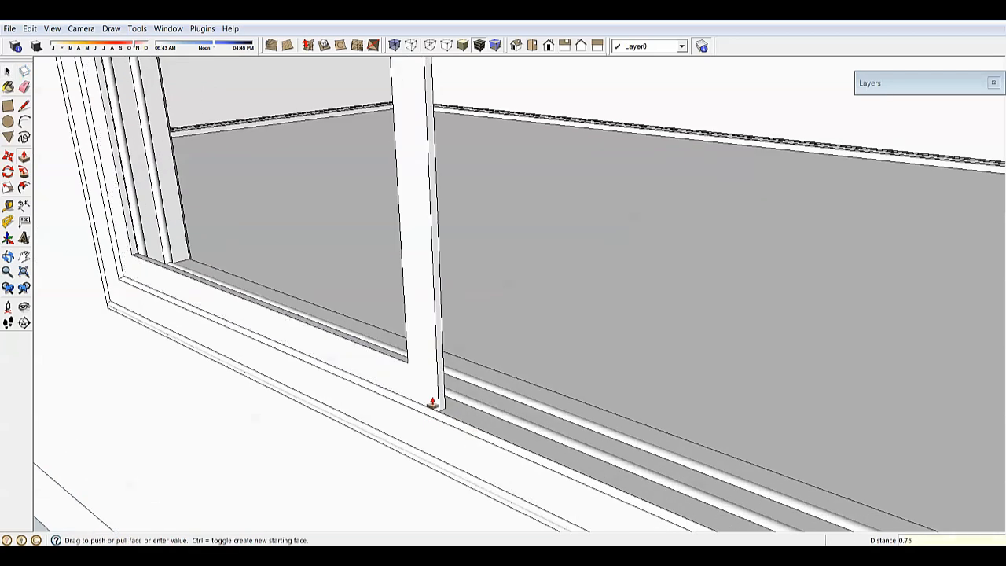
type("0.75")
key("Return")
key("space")
triple_click(441, 389)
right_click(432, 143)
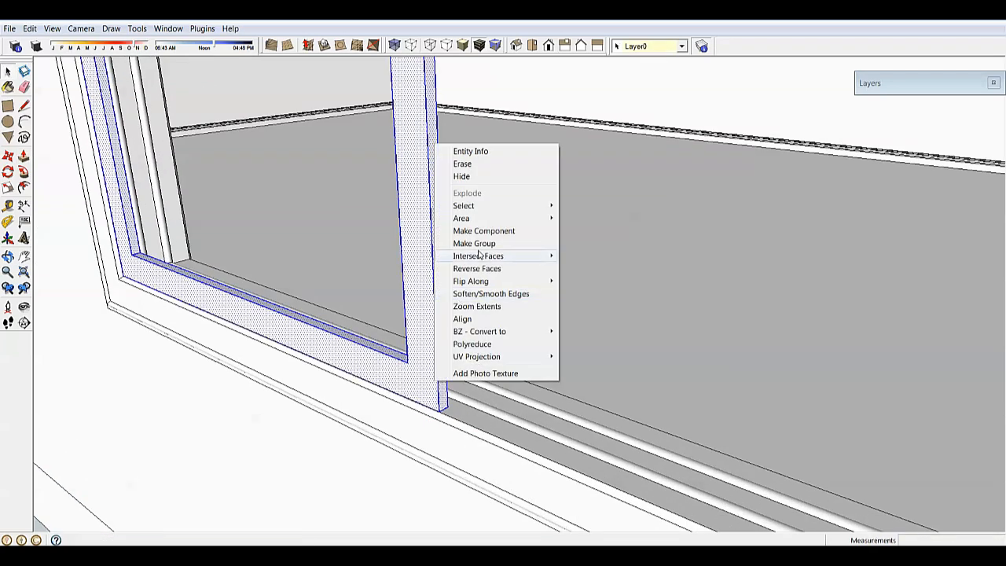
left_click(479, 242)
Move the sash group about 2 23/32 inches back into the window frame, onto the inner track
middle_click_drag(526, 305, 432, 346)
scroll(349, 425, "up", 4)
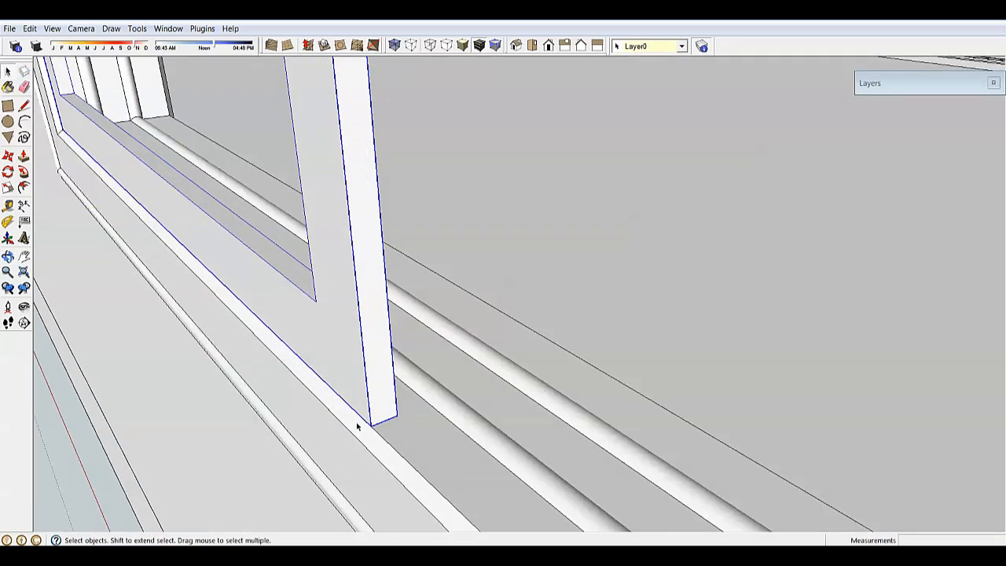
key("m")
scroll(383, 418, "up", 2)
scroll(518, 384, "down", 3)
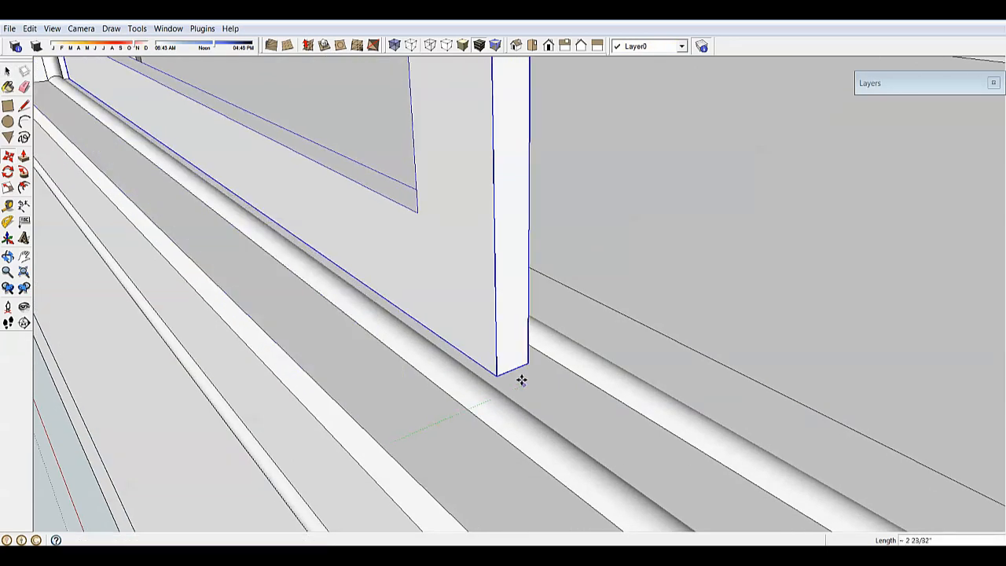
key("space")
Draw a glass rectangle of about 34 43/64 by 50 inches across the sash's inner opening
mouse_move(521, 377)
middle_mouse_down()
mouse_move(478, 420)
mouse_move(534, 368)
middle_mouse_up()
scroll(507, 338, "up", 3)
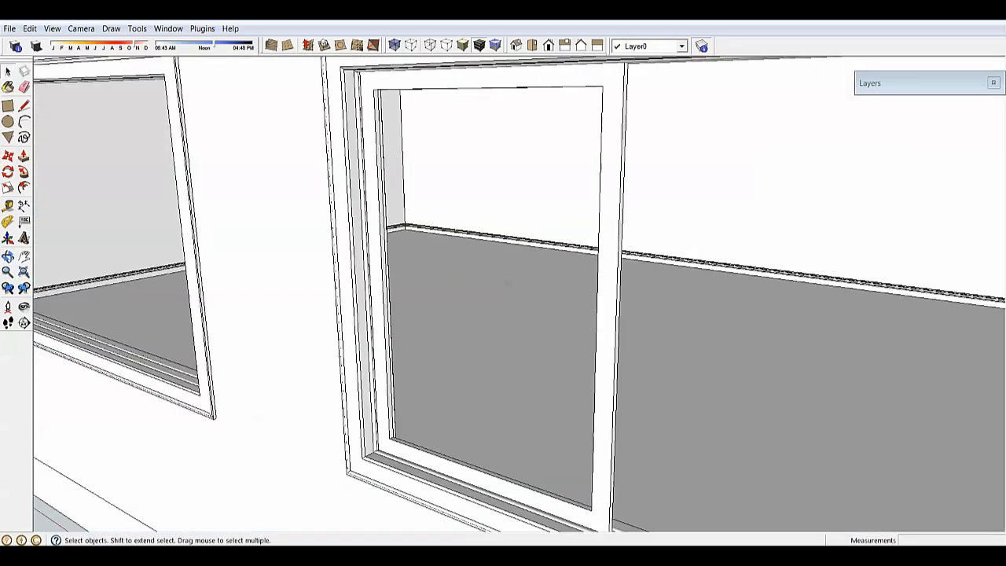
left_click(8, 106)
scroll(366, 83, "up", 4)
left_click(366, 83)
scroll(440, 117, "down", 6)
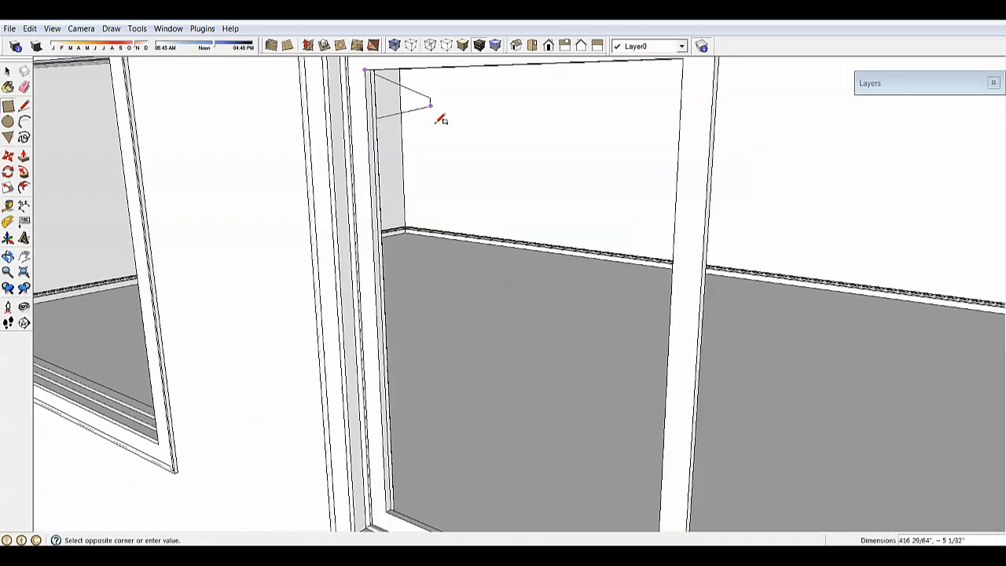
scroll(510, 268, "up", 5)
left_click(539, 281)
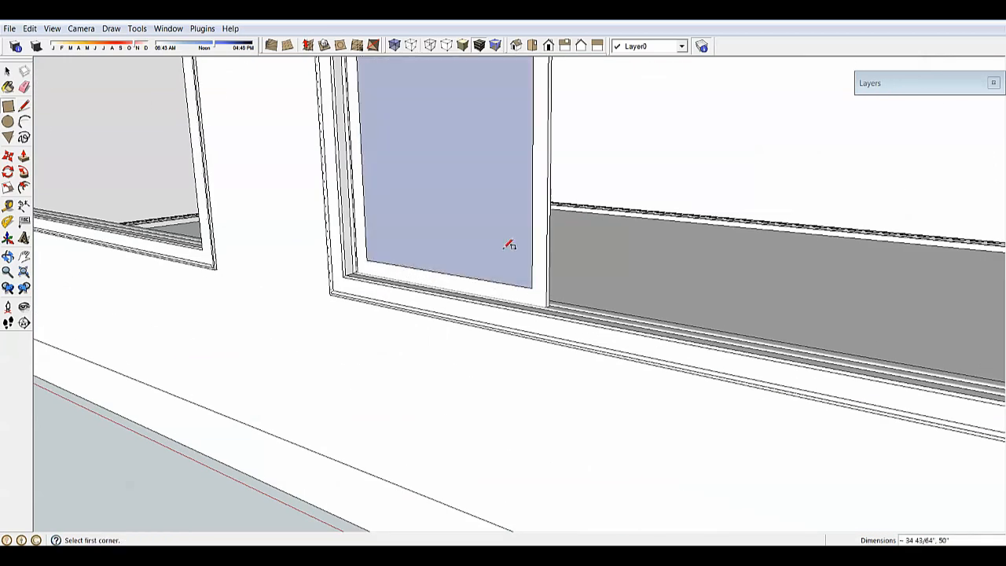
Push/Pull the glass face to a thin thickness and make the pane a group
middle_click_drag(512, 243, 467, 283)
scroll(472, 269, "up", 2)
key("p")
left_click(474, 272)
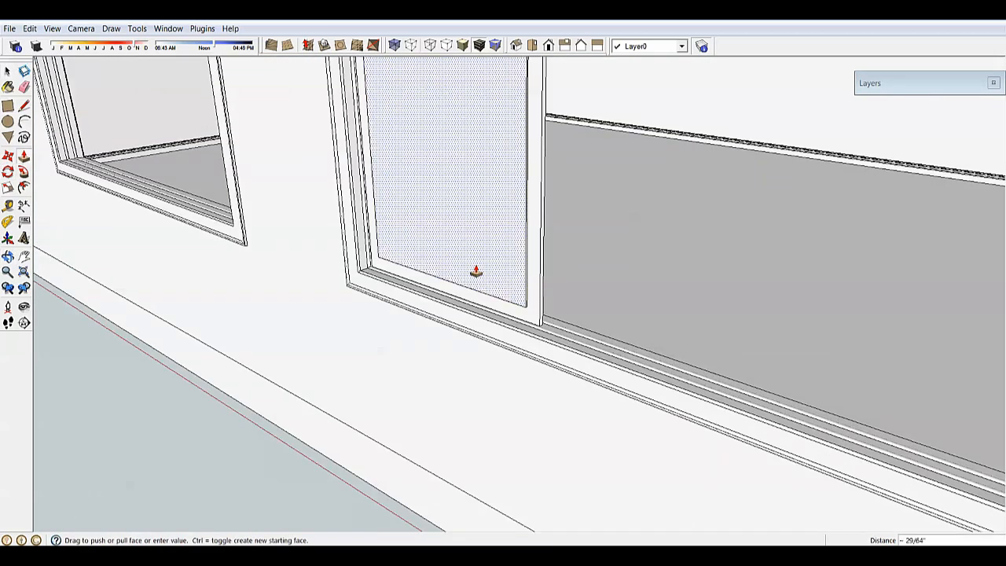
left_click(475, 271)
key("space")
left_click(474, 263)
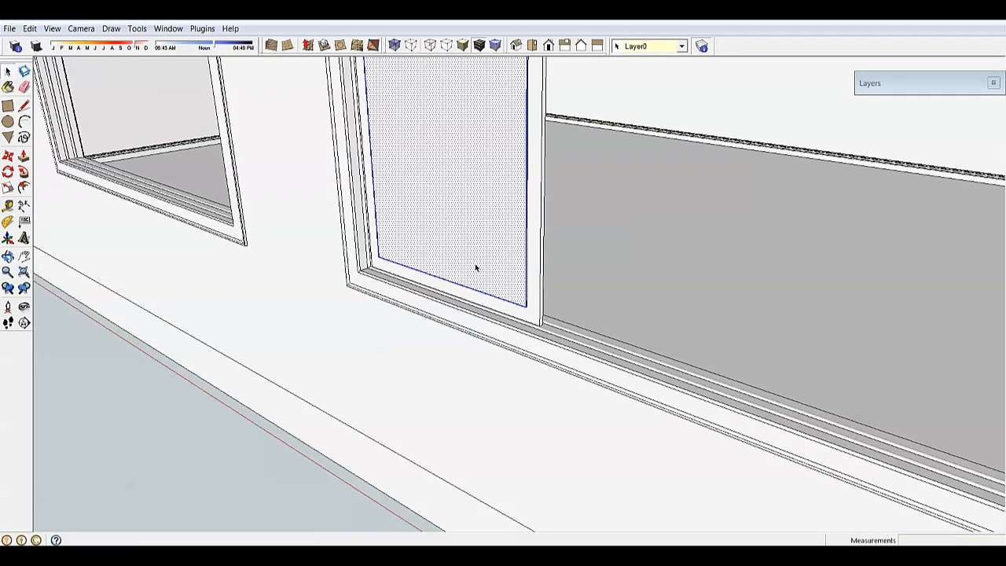
right_click(475, 264)
left_click(516, 365)
Move the glass pane about 27/64 inch back into the sash and add the sash group to the selection
scroll(588, 333, "up", 8)
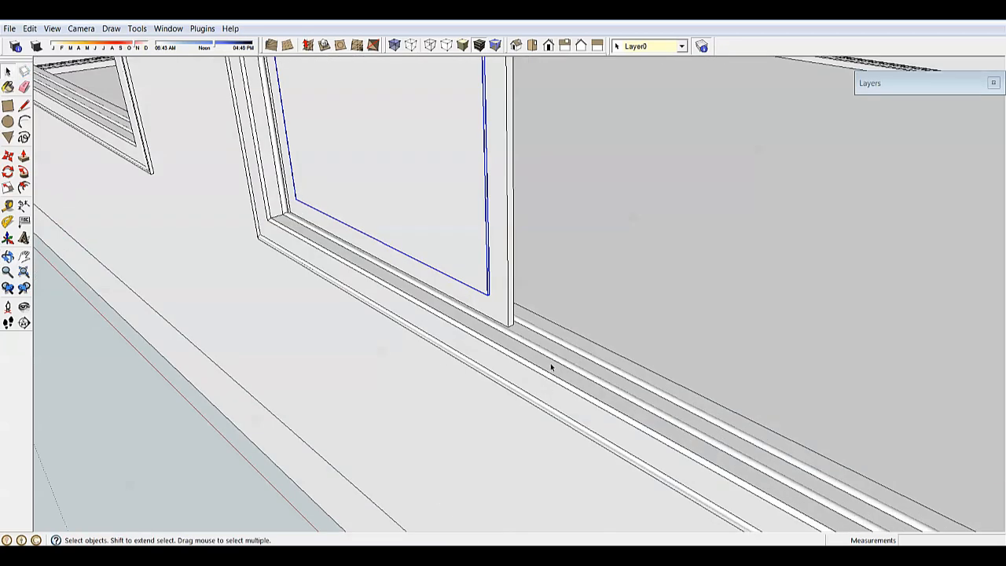
key("m")
scroll(473, 330, "up", 2)
left_click(487, 297)
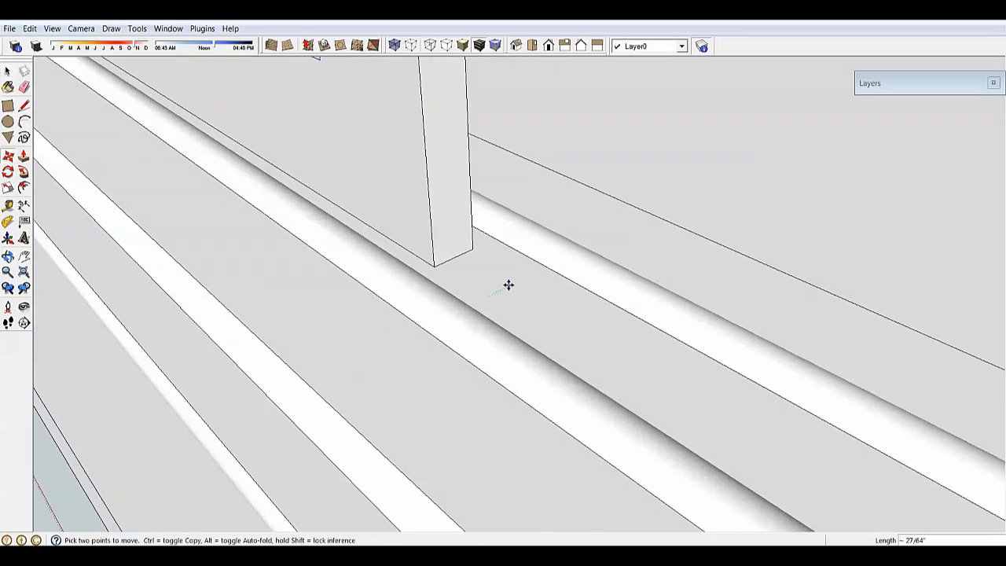
scroll(508, 284, "down", 2)
left_click(509, 283)
key("space")
scroll(509, 283, "down", 3)
scroll(470, 188, "up", 2)
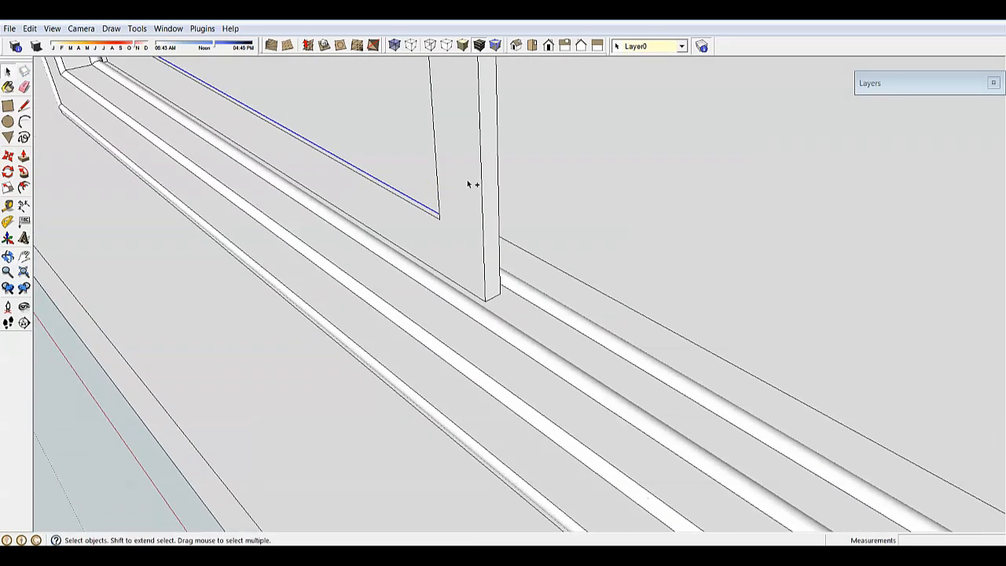
left_click(468, 186, "shift")
Move the sash and glass together about 31/64 inch deeper, clear of the track's ridge
middle_click_drag(467, 187, 522, 268)
scroll(522, 268, "down", 2)
middle_click_drag(448, 279, 377, 290)
scroll(140, 134, "up", 5)
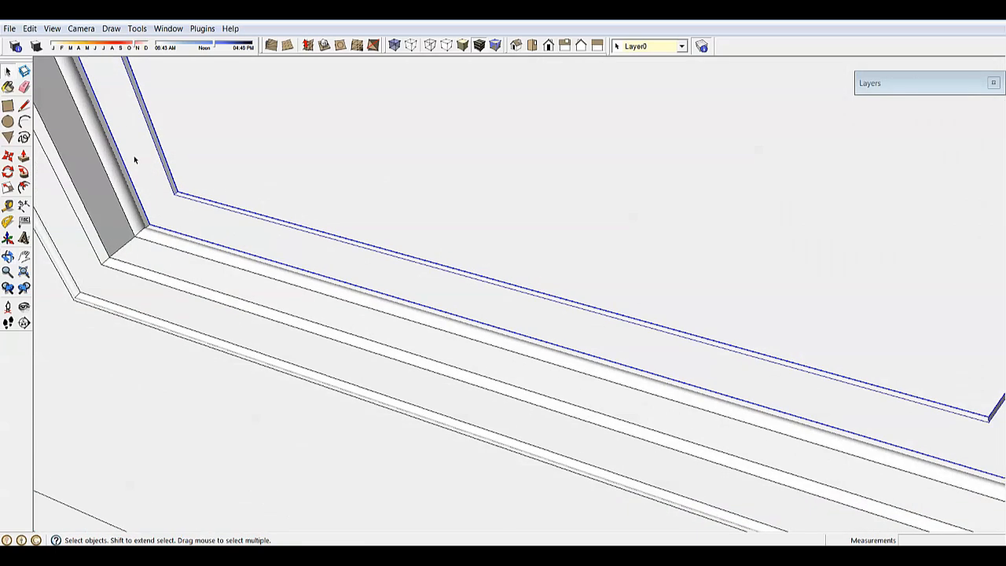
key("m")
scroll(162, 216, "up", 2)
left_click(143, 228)
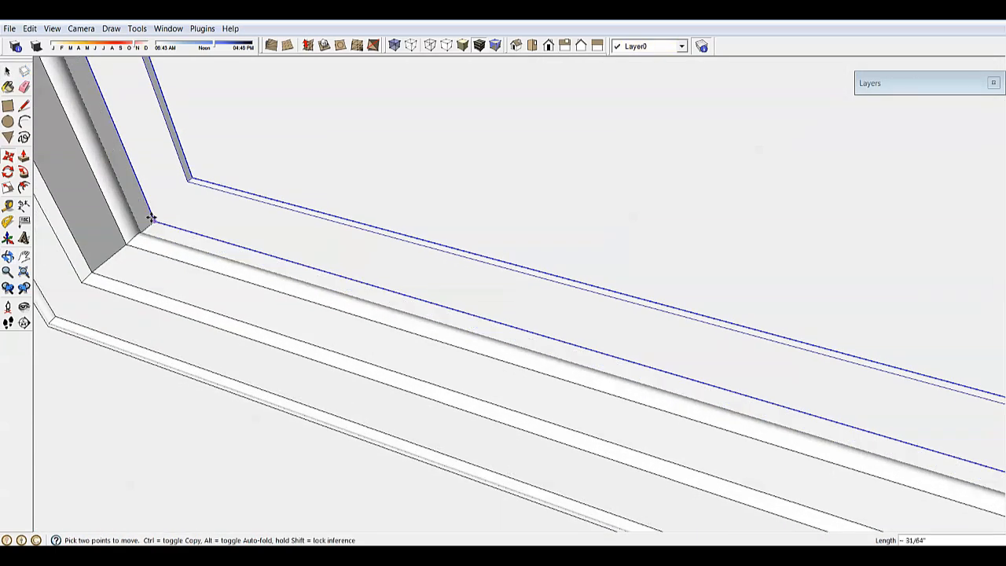
scroll(146, 225, "down", 2)
Copy the sash and glass by one sash width along the track, multiplied x2 to make three adjoining panels
left_click(183, 185)
key("ctrl")
scroll(183, 185, "down", 3)
scroll(357, 224, "up", 4)
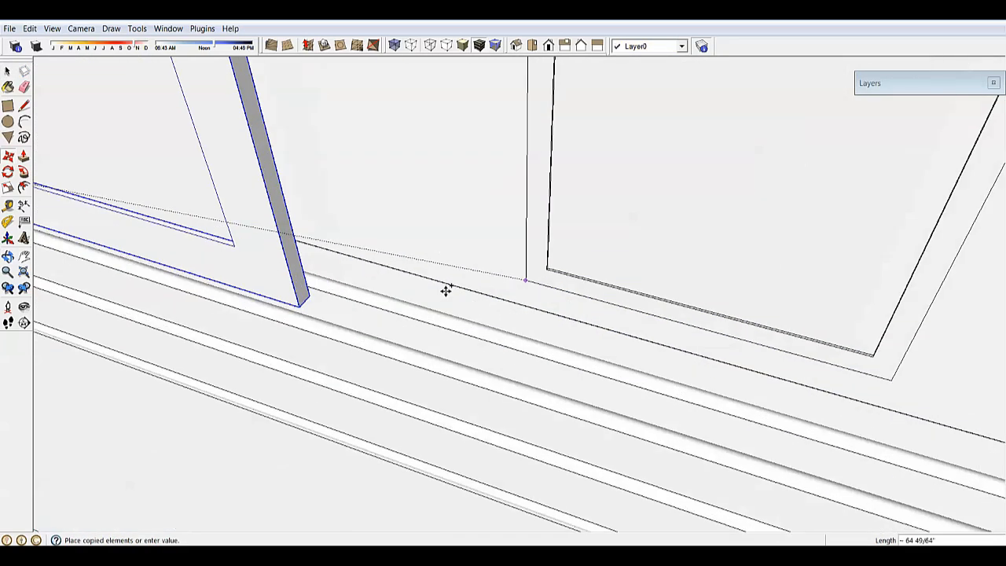
left_click(300, 305)
type("x2")
key("Return")
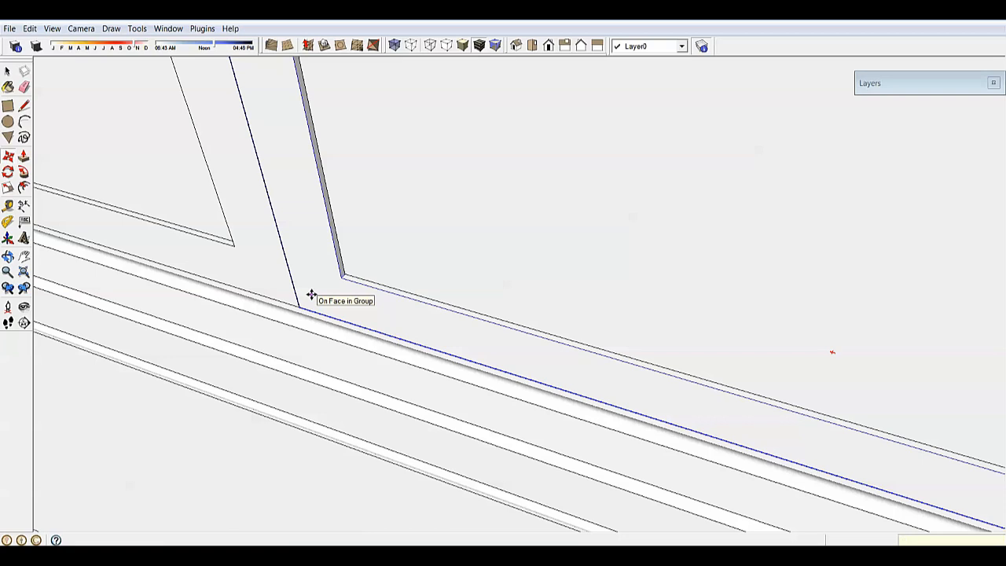
key("space")
left_click(526, 224)
Examine the three-panel window from outside, along with the neighbouring empty frame openings
scroll(526, 225, "down", 5)
middle_click_drag(526, 225, 642, 192)
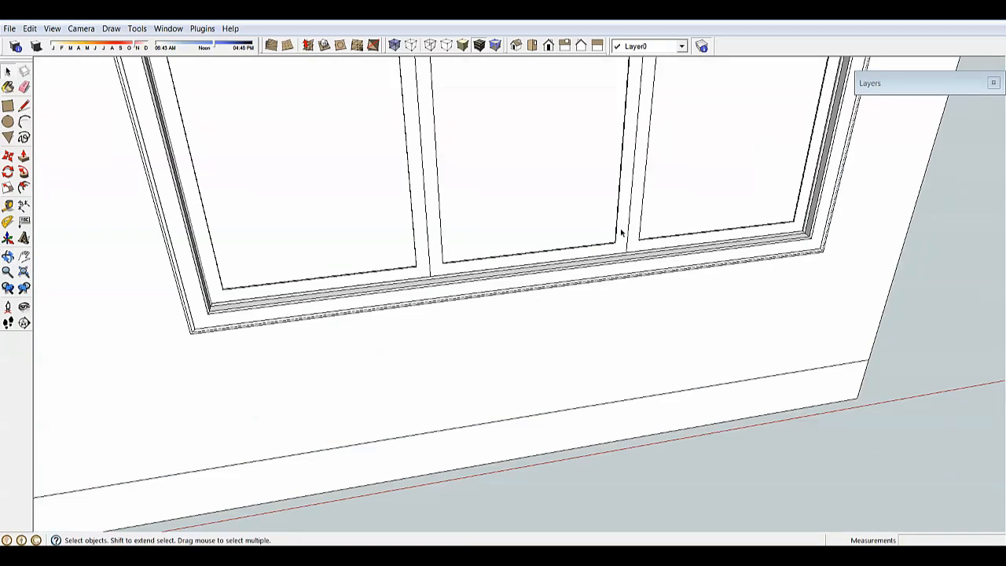
scroll(467, 290, "down", 4)
middle_click_drag(467, 291, 231, 250)
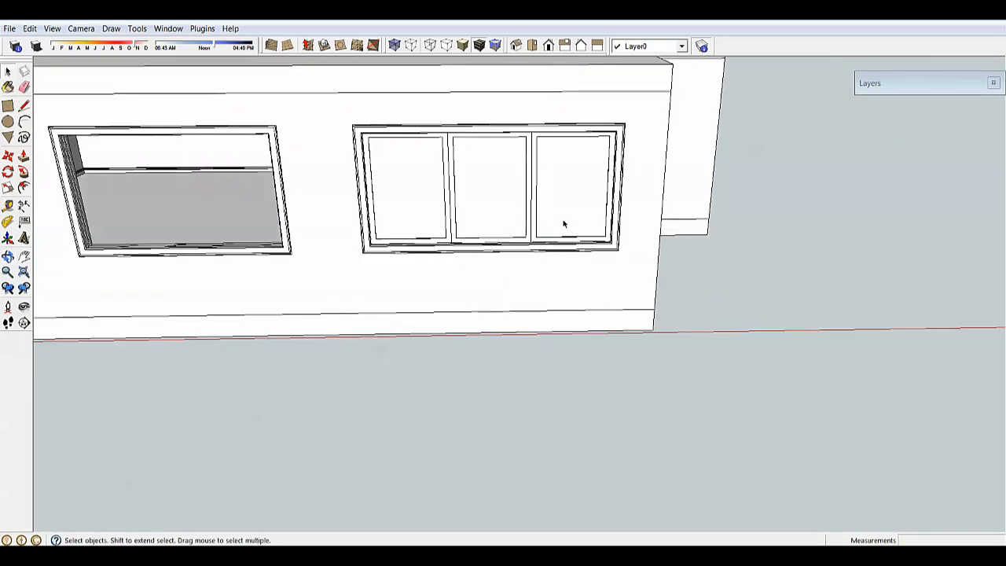
scroll(441, 236, "down", 4)
scroll(251, 250, "up", 3)
middle_click_drag(251, 250, 574, 170)
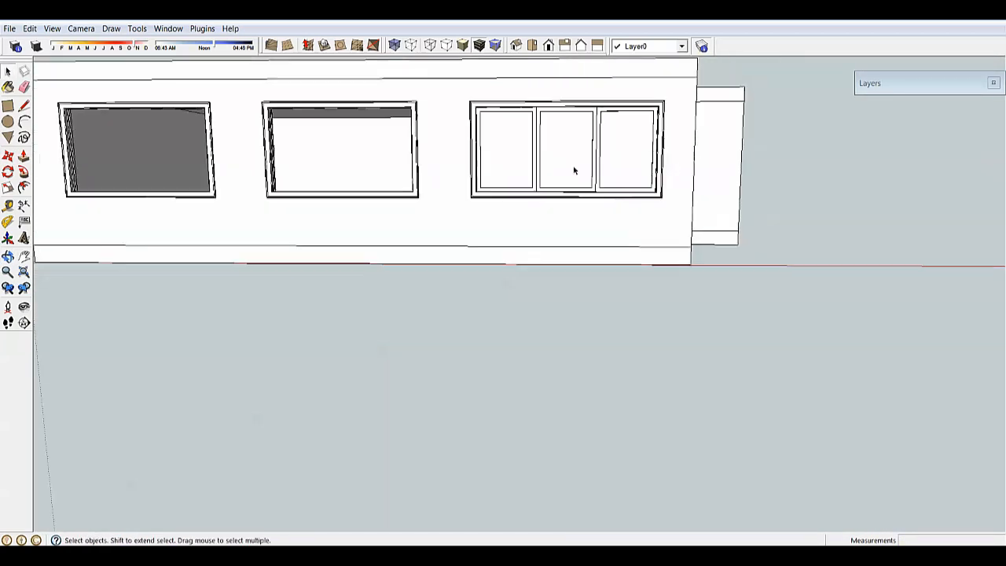
scroll(342, 177, "up", 5)
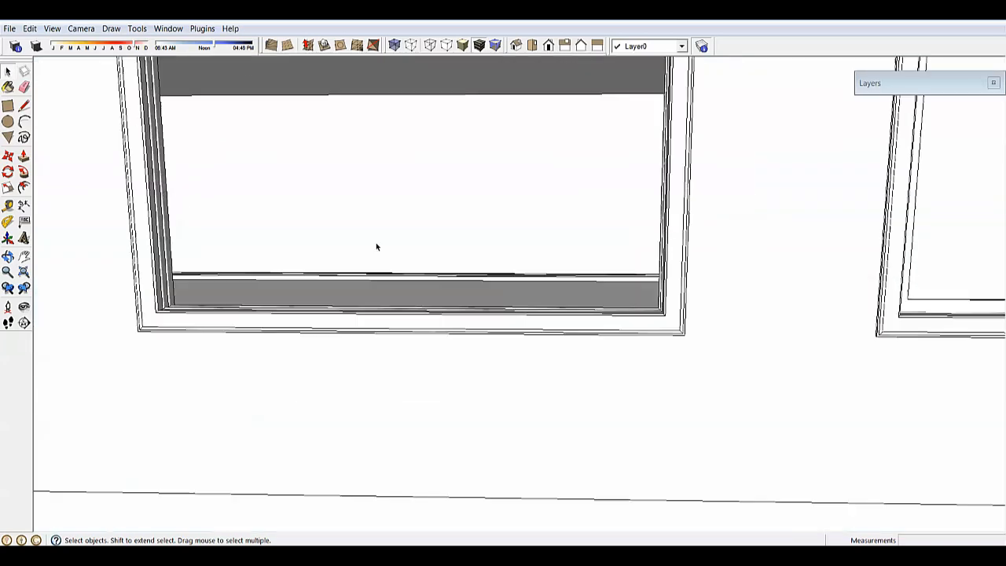
Draw a rectangle filling the middle frame opening, from its upper corner to the diagonally opposite lower corner
scroll(377, 245, "down", 3)
middle_click_drag(377, 246, 275, 118)
left_click(7, 107)
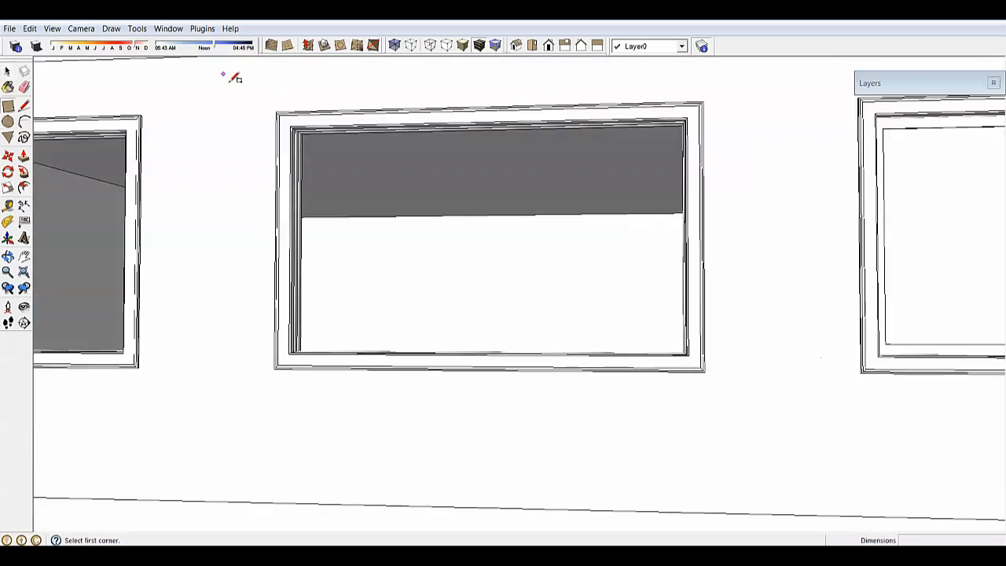
scroll(333, 128, "up", 6)
left_click(269, 126)
scroll(270, 126, "down", 6)
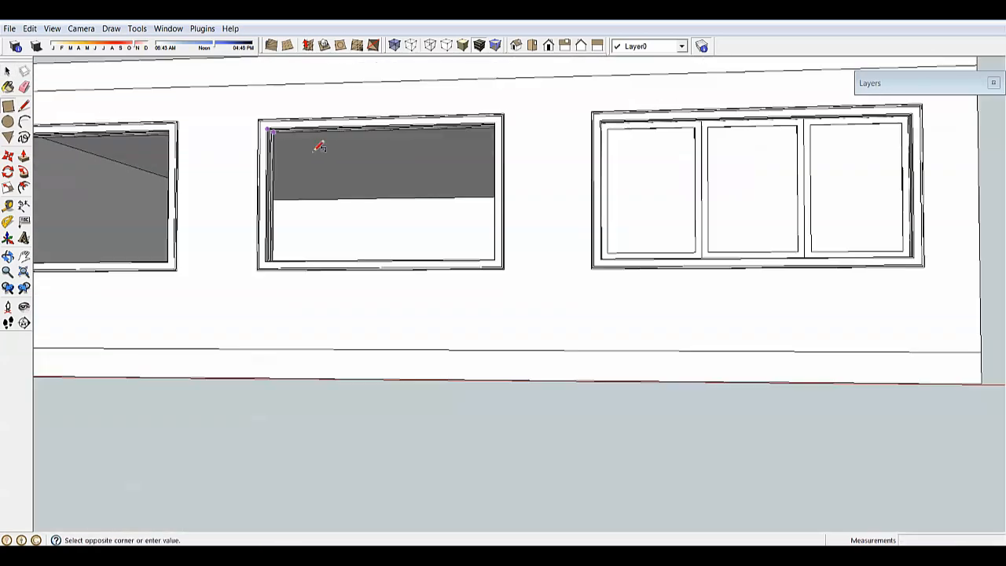
middle_click_drag(315, 149, 594, 305)
scroll(605, 326, "up", 4)
scroll(599, 303, "up", 1)
scroll(560, 285, "up", 2)
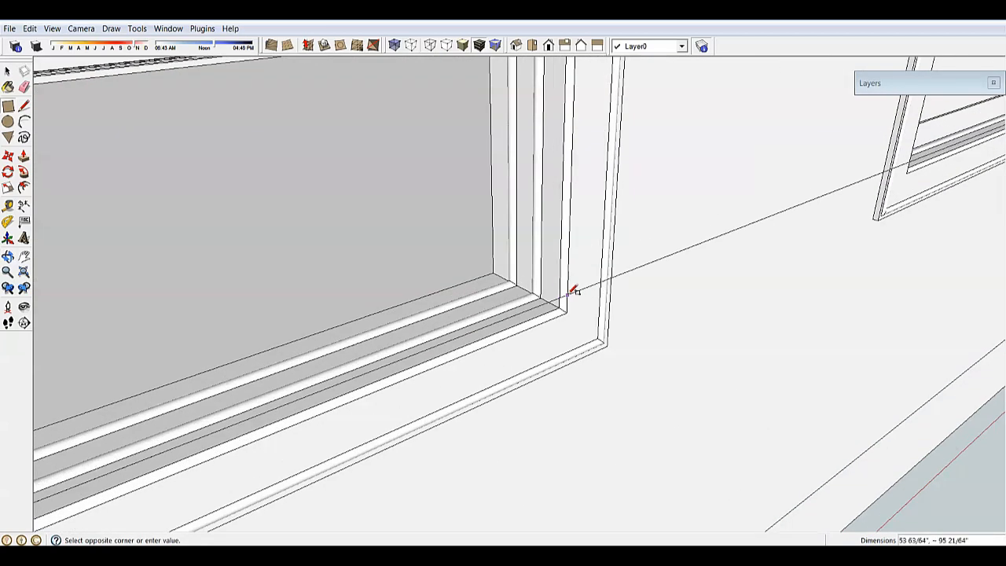
left_click(564, 310)
scroll(582, 240, "down", 7)
key("space")
middle_click_drag(585, 256, 374, 180)
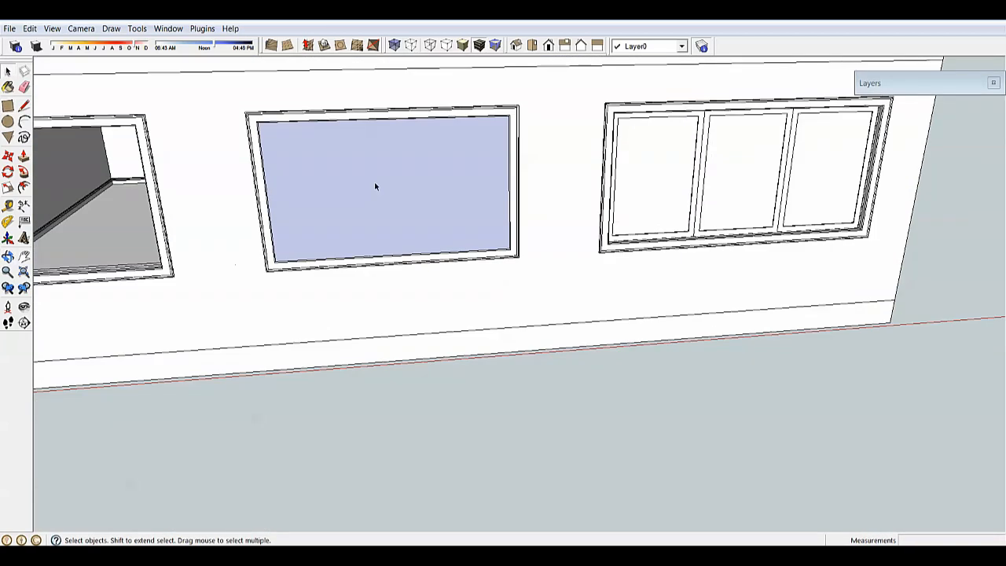
Scale the rectangle horizontally to about one third of the opening's width, keeping its far edge fixed
left_click(342, 174)
key("s")
left_click_drag(509, 184, 479, 185)
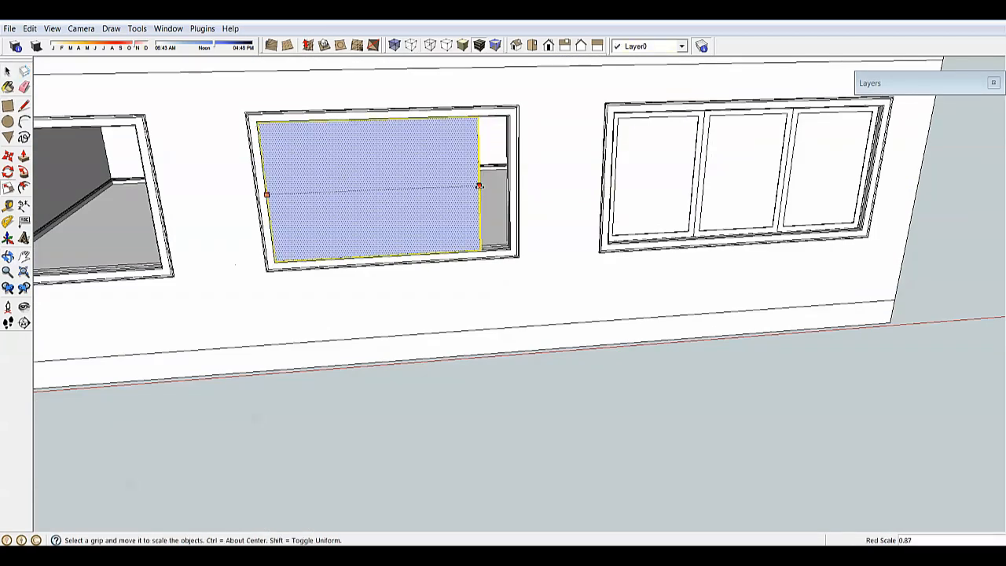
key("Return")
key("space")
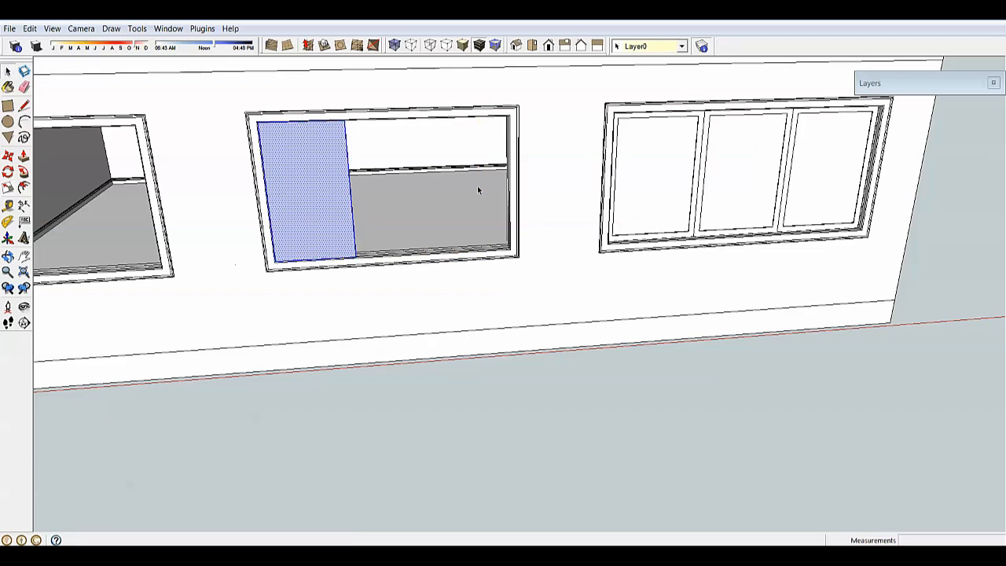
Offset the narrowed face's outline 2.5 inches inward and delete the inner face to leave a sash frame
middle_click_drag(477, 185, 249, 106)
scroll(242, 97, "up", 4)
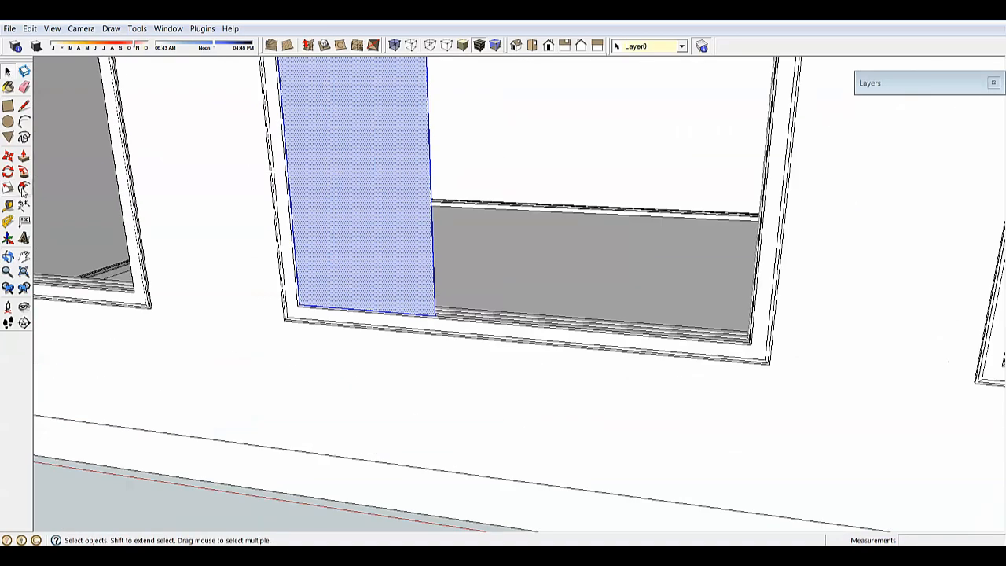
left_click(23, 189)
left_click(299, 179)
type("2.")
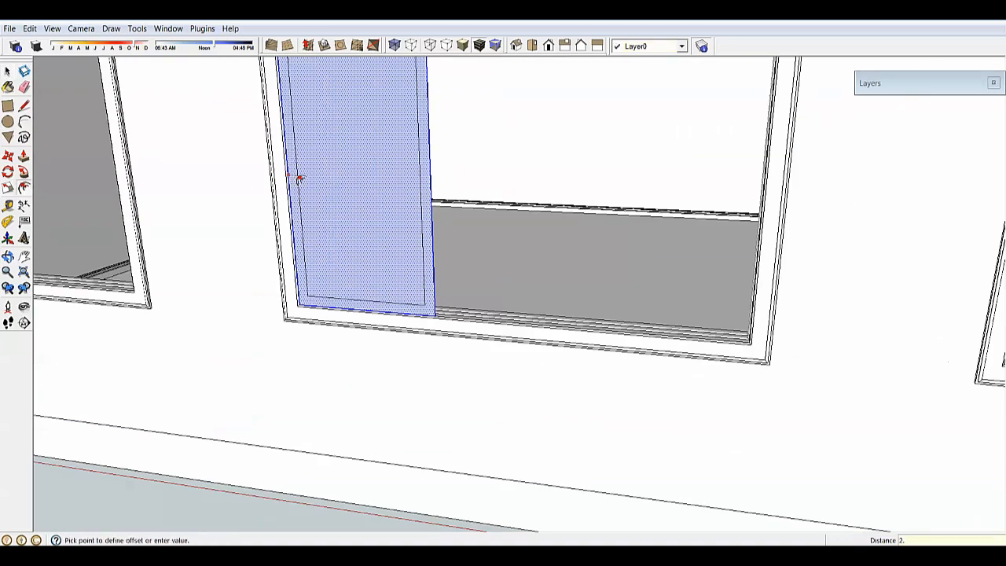
type("5")
key("Return")
key("space")
left_click(324, 176)
key("Delete")
Extrude the sash frame face about 57/64 inch with Push/Pull
middle_click_drag(324, 176, 318, 303)
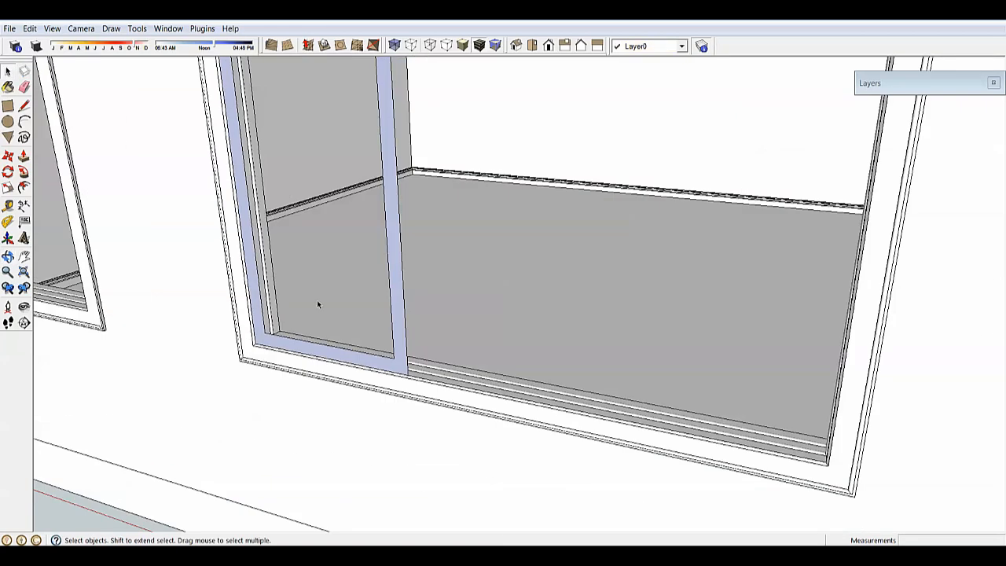
scroll(319, 305, "up", 3)
key("p")
left_click(595, 400)
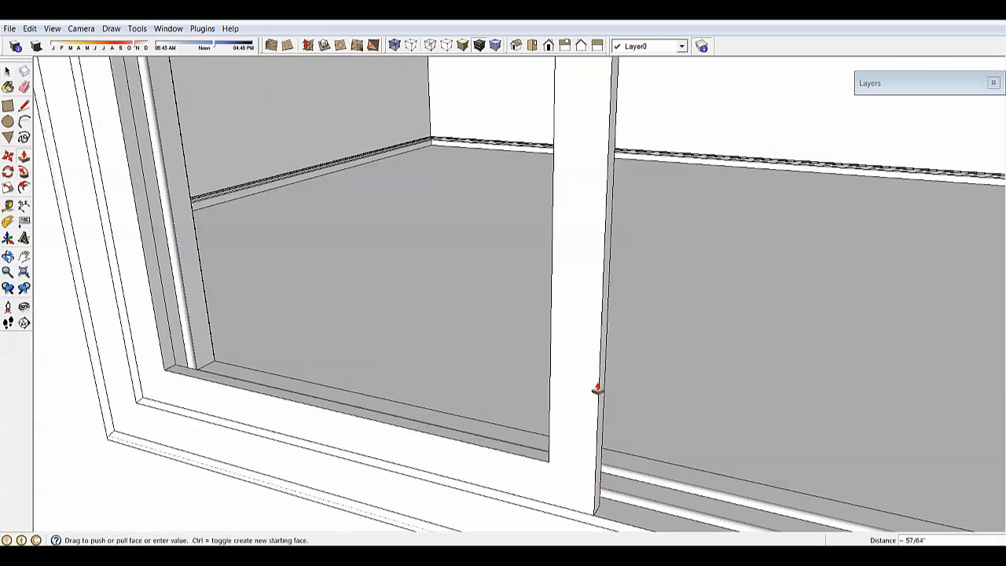
key("Return")
key("space")
scroll(598, 385, "down", 4)
middle_click_drag(607, 441, 590, 451)
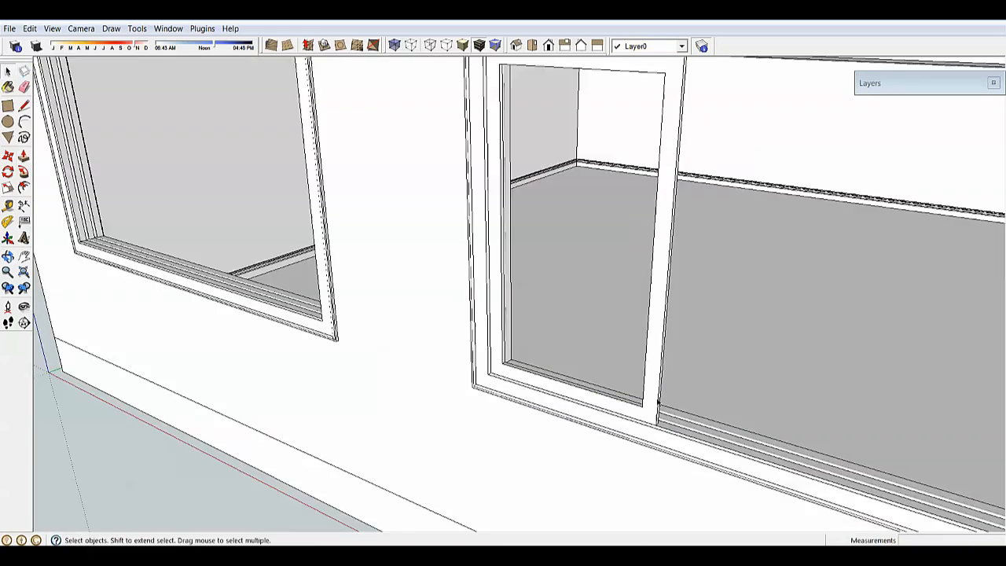
Select all connected geometry of the extruded sash frame and make it a group
scroll(590, 452, "up", 2)
triple_click(690, 386)
right_click(690, 387)
left_click(731, 242)
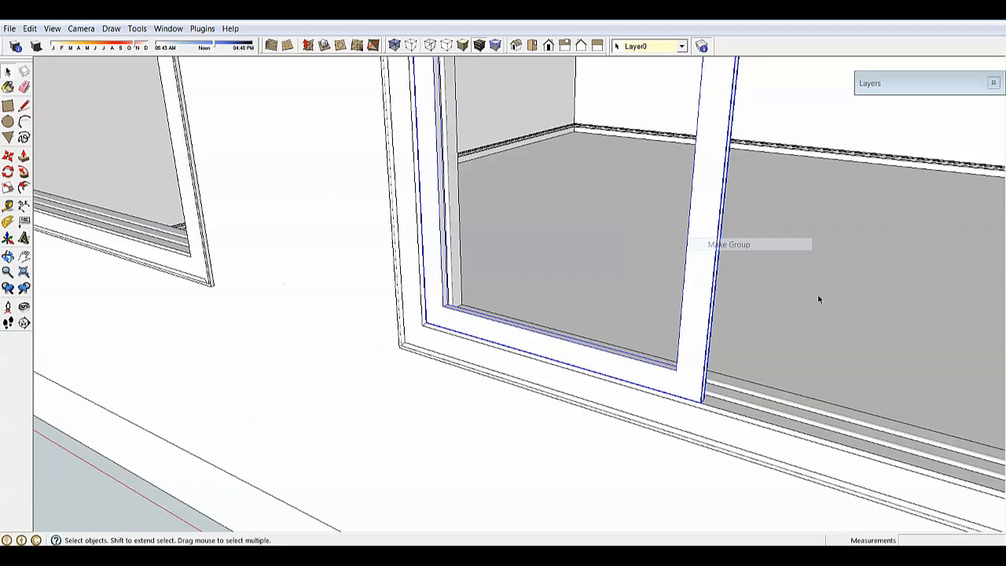
Move the sash group deeper into the frame, behind the first track ridge and onto the middle track
middle_click_drag(818, 293, 597, 354)
scroll(597, 354, "up", 2)
key("m")
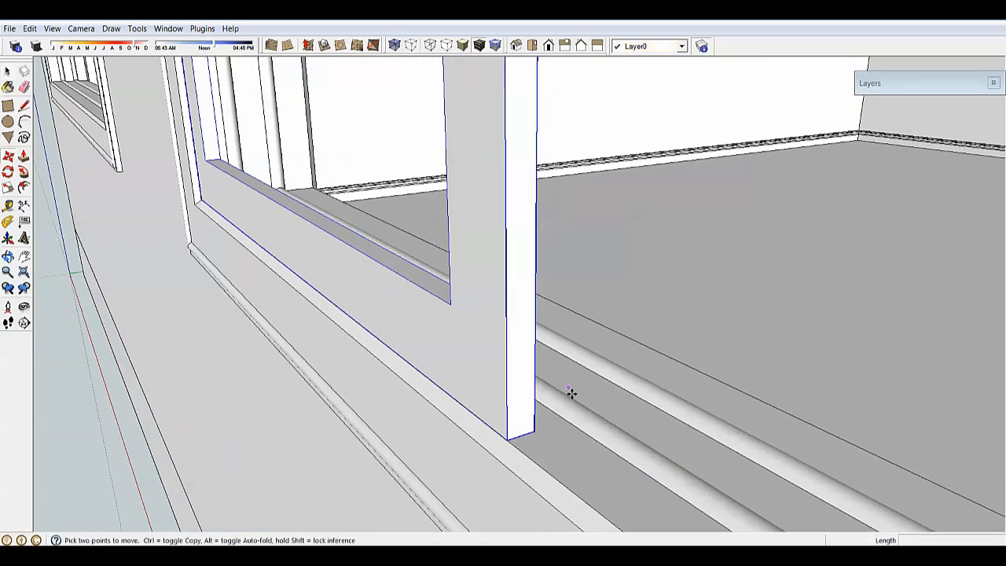
left_click(533, 434)
left_click(627, 408)
key("space")
scroll(613, 377, "down", 2)
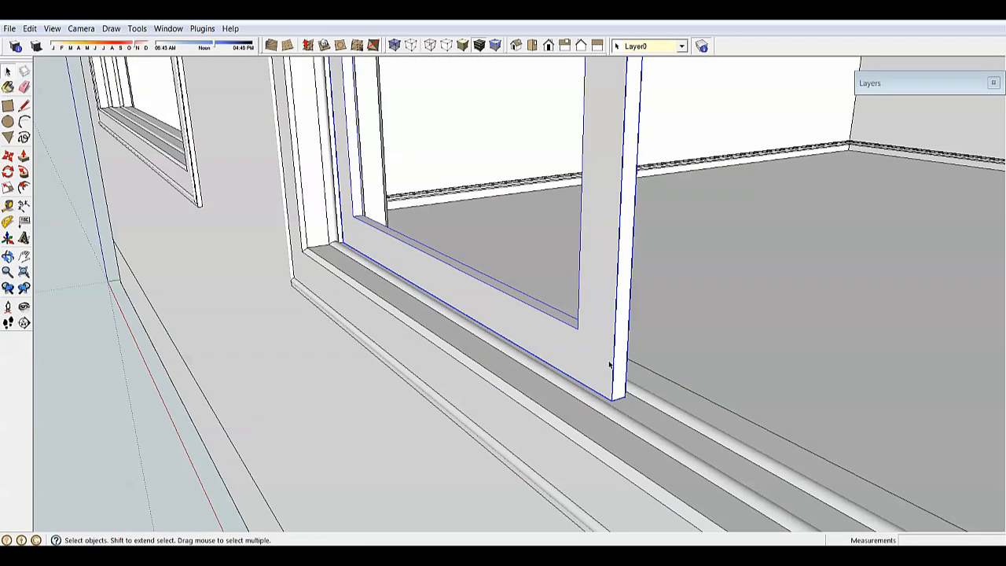
scroll(610, 364, "down", 2)
right_click(606, 357)
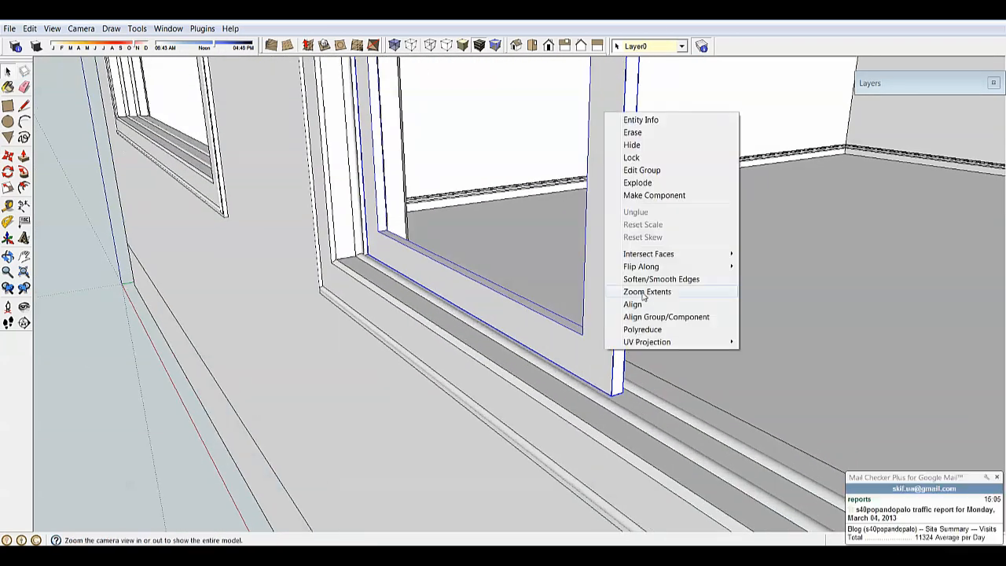
left_click(997, 474)
right_click(600, 273)
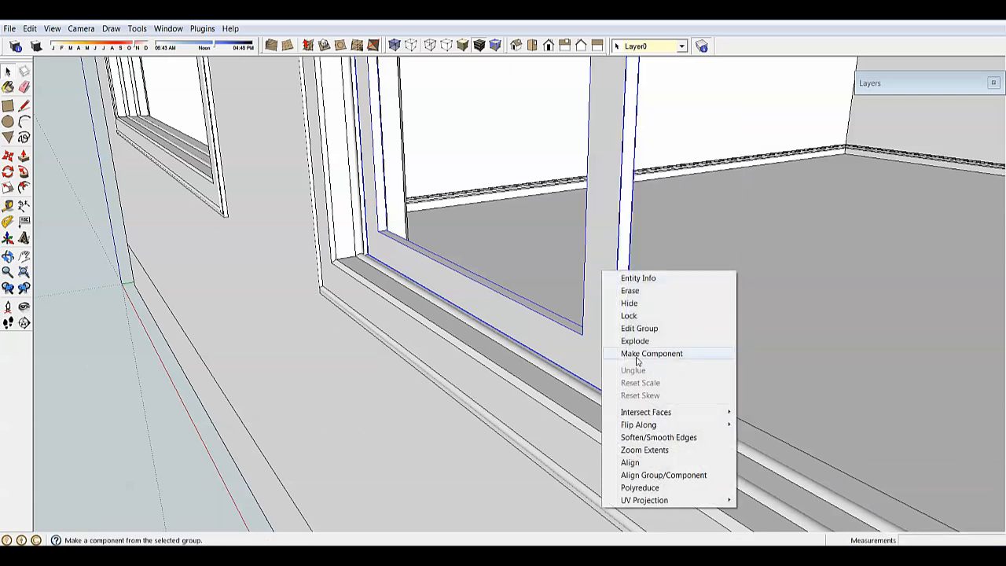
left_click(638, 338)
scroll(639, 289, "down", 2)
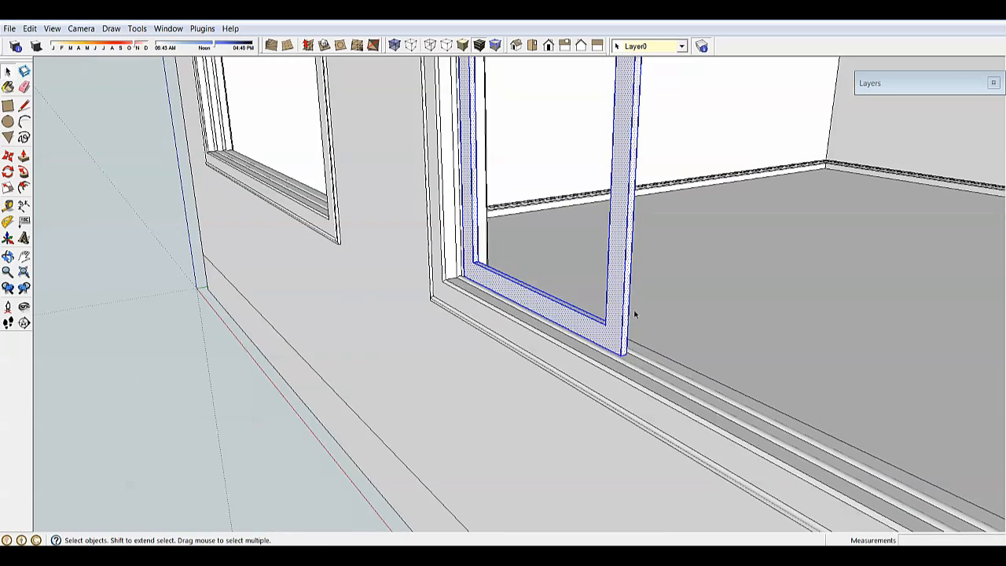
middle_click_drag(633, 309, 626, 334)
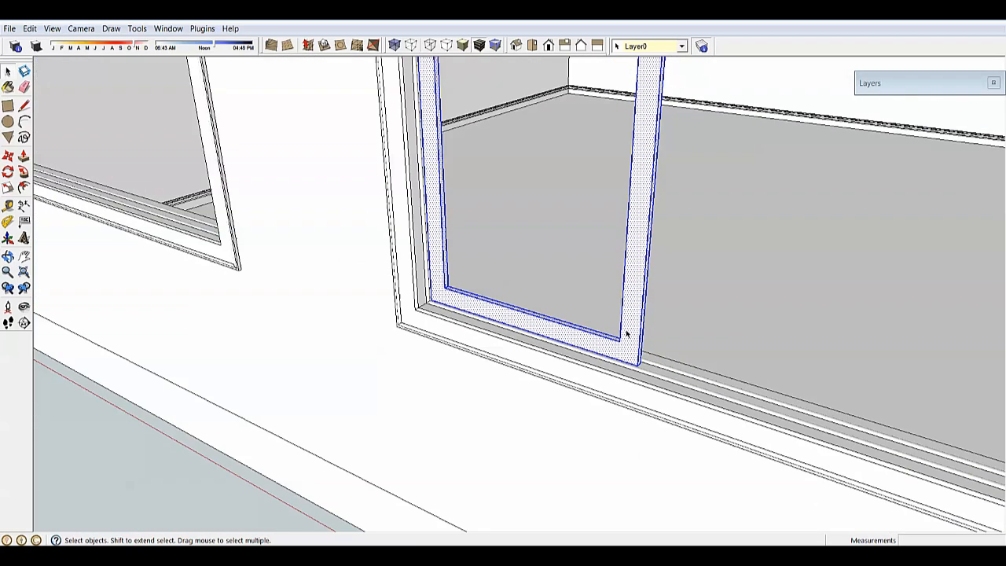
scroll(669, 323, "up", 3)
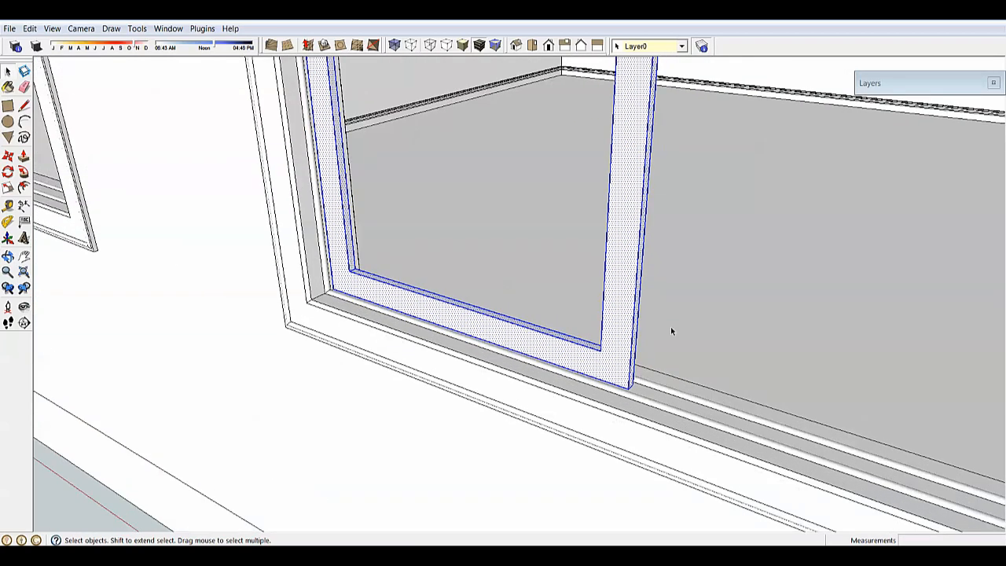
scroll(640, 355, "down", 3)
scroll(658, 304, "up", 4)
right_click(664, 298)
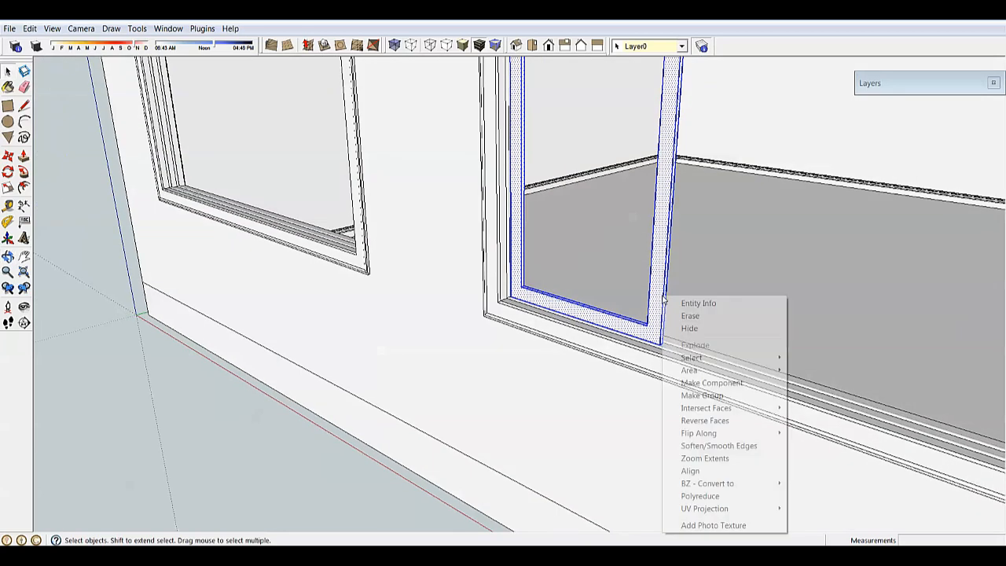
left_click(692, 396)
scroll(673, 341, "up", 5)
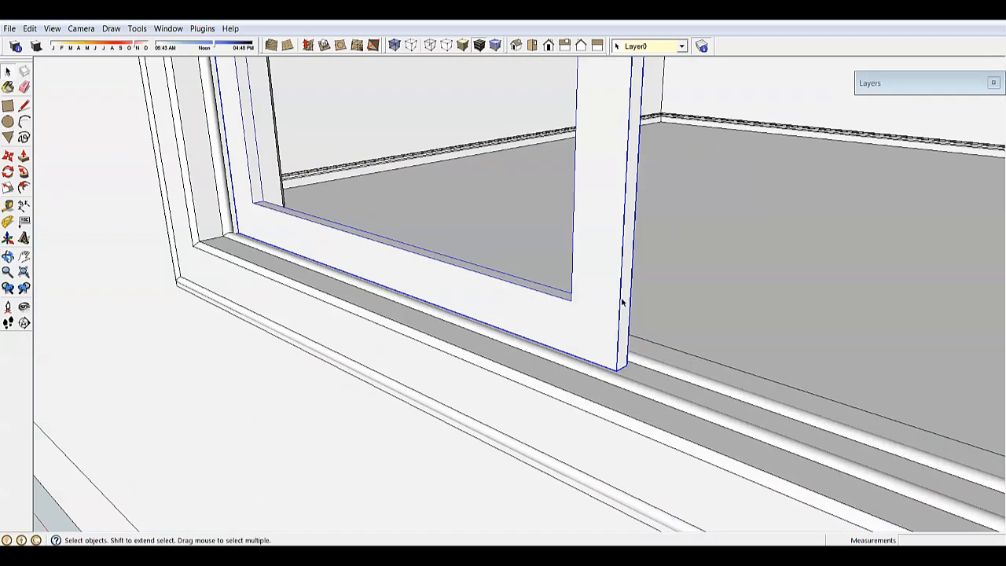
right_click(622, 302)
left_click(652, 370)
key("ctrl+z")
Draw a rectangle for the glass across the sash's inner opening, from its lower corner to the opposite upper corner
scroll(518, 377, "down", 2)
middle_click_drag(543, 365, 522, 400)
scroll(392, 271, "up", 3)
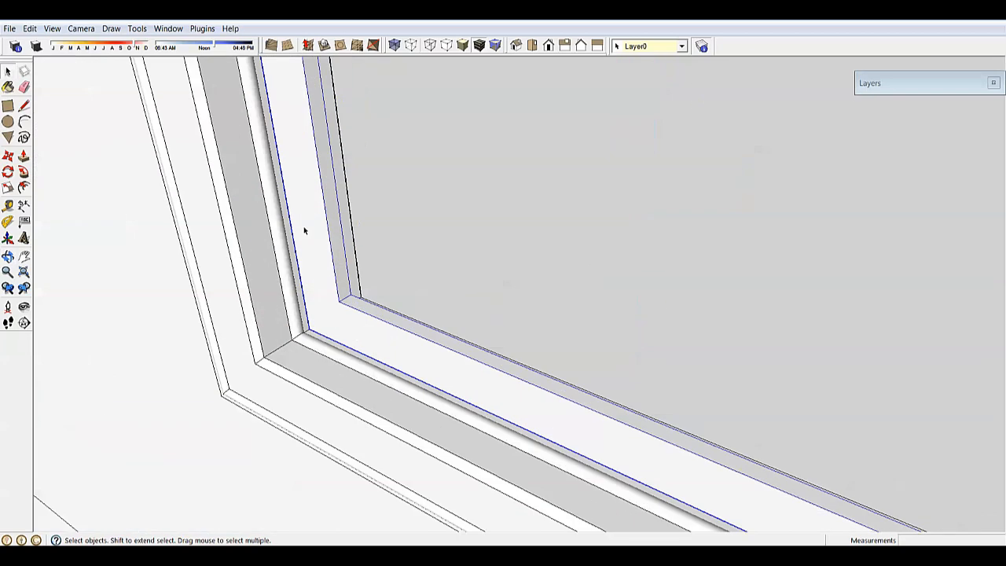
left_click(7, 107)
left_click(340, 302)
scroll(375, 336, "down", 5)
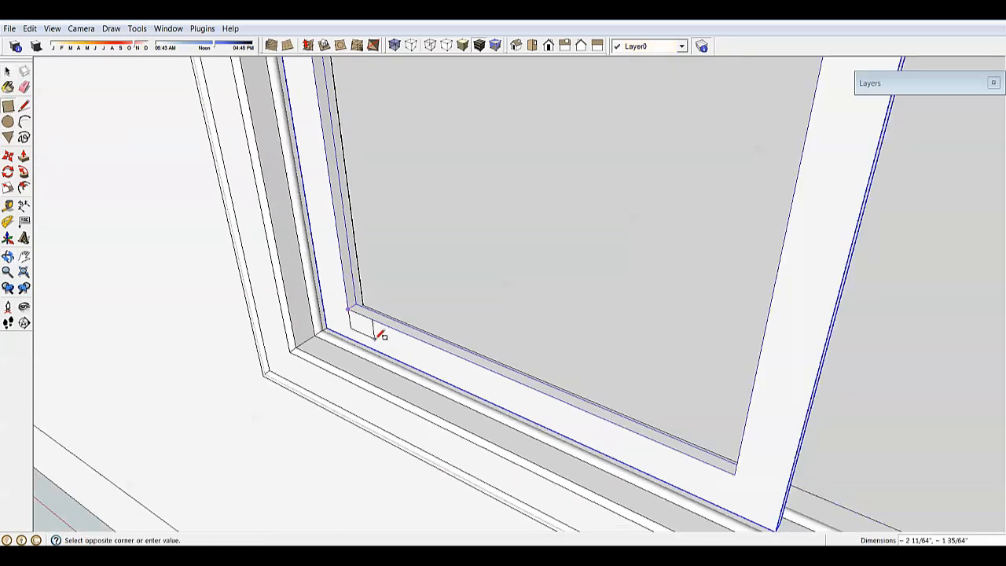
middle_click_drag(432, 377, 541, 209)
scroll(539, 281, "down", 5)
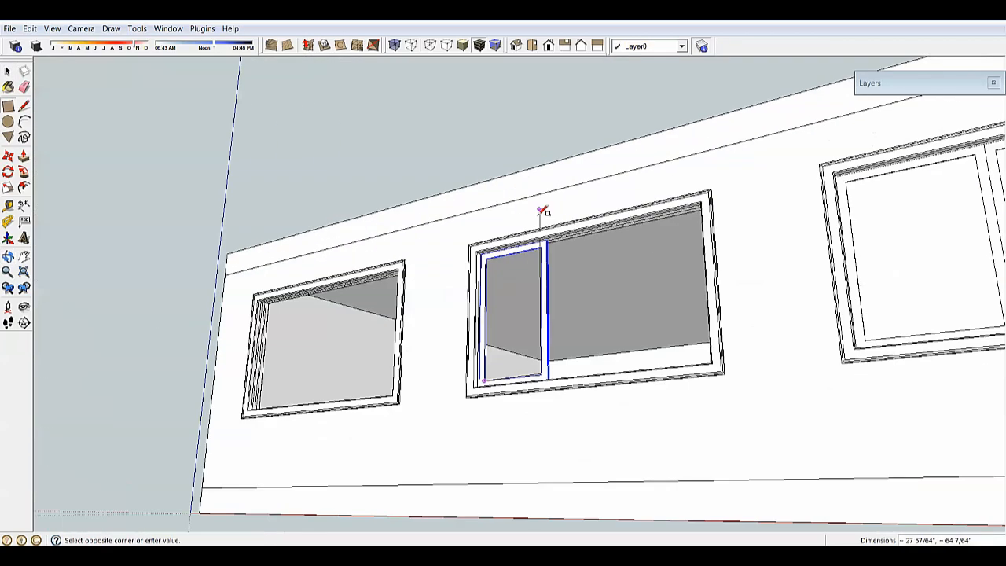
scroll(566, 259, "up", 5)
left_click(555, 267)
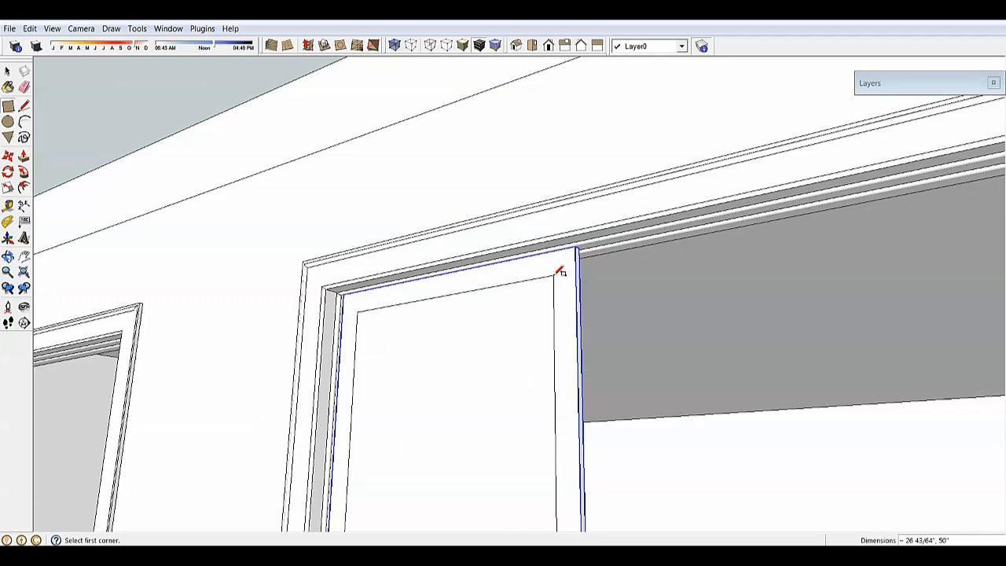
Extrude the glass face 0.25 inch and make the resulting pane a group
key("space")
scroll(539, 241, "down", 5)
middle_click_drag(540, 240, 502, 526)
scroll(502, 526, "up", 4)
scroll(502, 529, "up", 3)
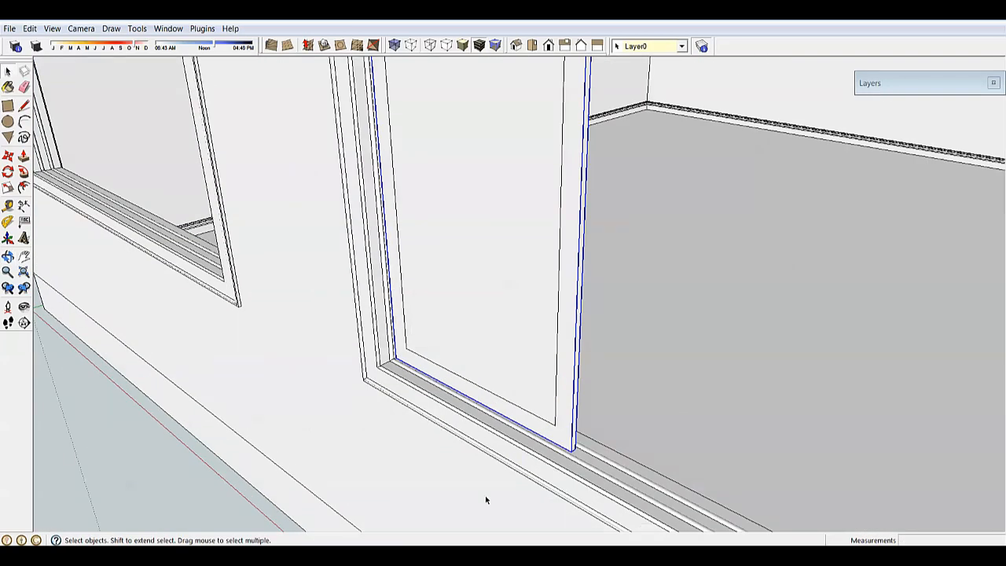
key("p")
left_click(512, 401)
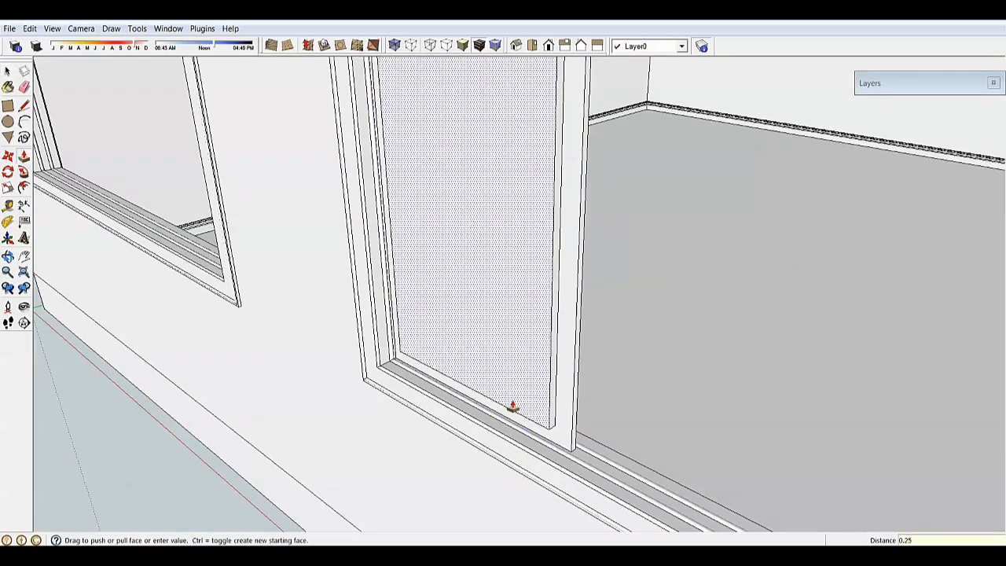
left_click(511, 406)
key("space")
left_click(526, 406)
key("g")
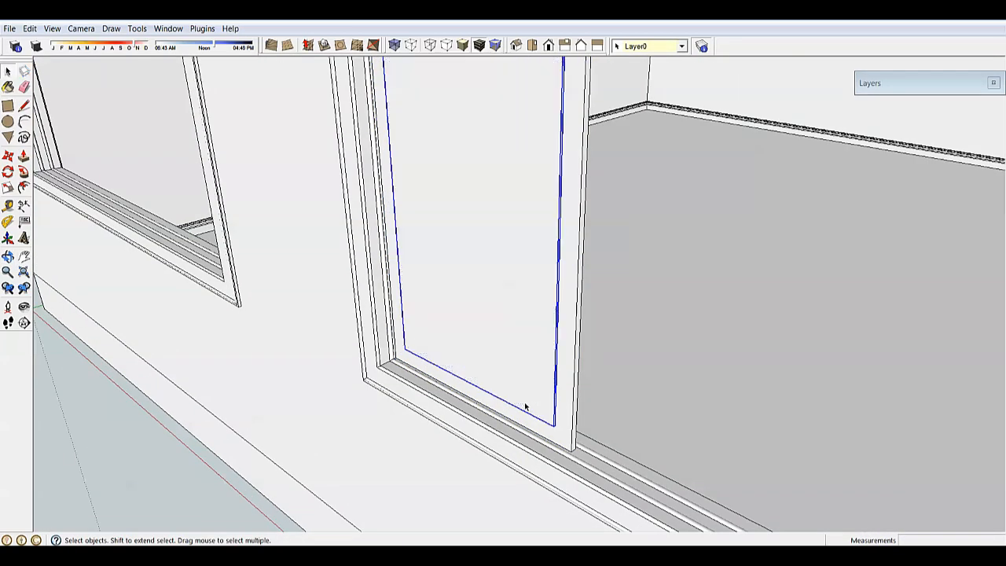
Move the glass pane slightly back into the sash's thickness and add the sash group to the selection
scroll(610, 445, "down", 5)
scroll(609, 445, "up", 4)
middle_click_drag(610, 444, 522, 348)
scroll(522, 347, "up", 2)
scroll(522, 346, "up", 2)
key("m")
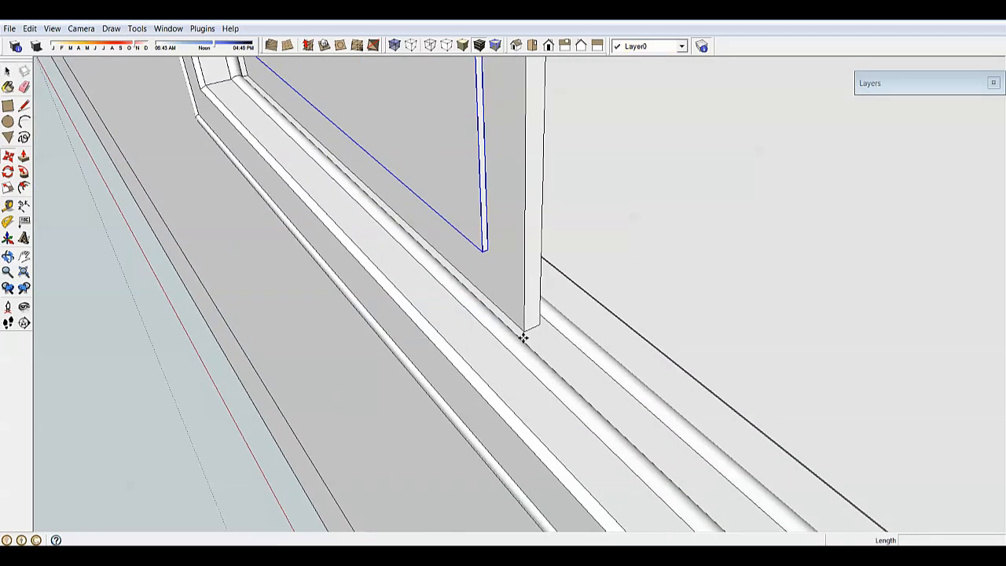
scroll(522, 338, "up", 1)
left_click(540, 347)
left_click(555, 341)
key("space")
scroll(608, 368, "down", 3)
scroll(607, 367, "down", 4)
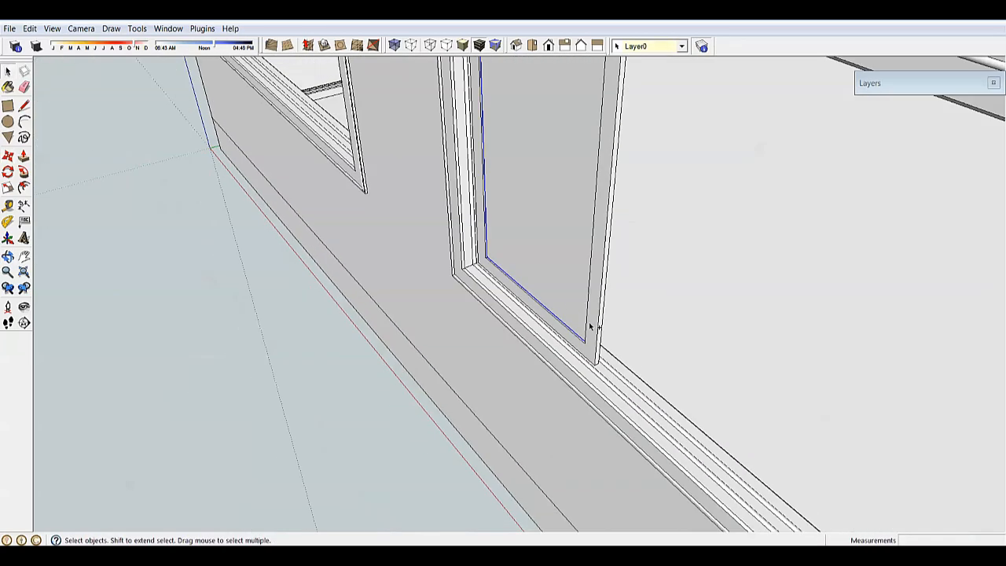
left_click(593, 326, "shift")
Try to copy the sash and glass along the track from the sash's lower corner, then remove the copy
middle_click_drag(607, 347, 443, 303)
scroll(441, 302, "up", 4)
scroll(328, 189, "up", 2)
key("m")
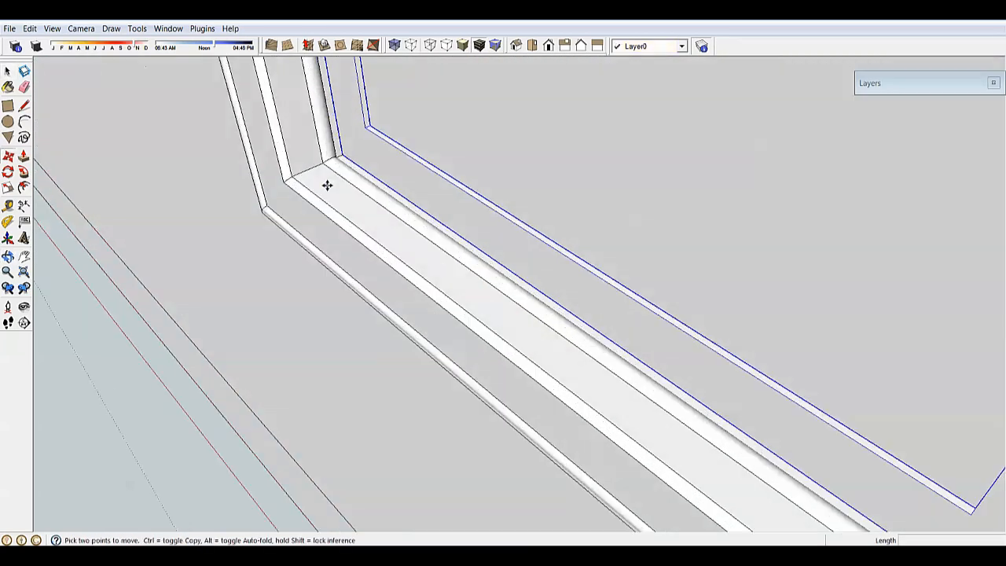
left_click(340, 155)
key("ctrl")
scroll(371, 138, "down", 3)
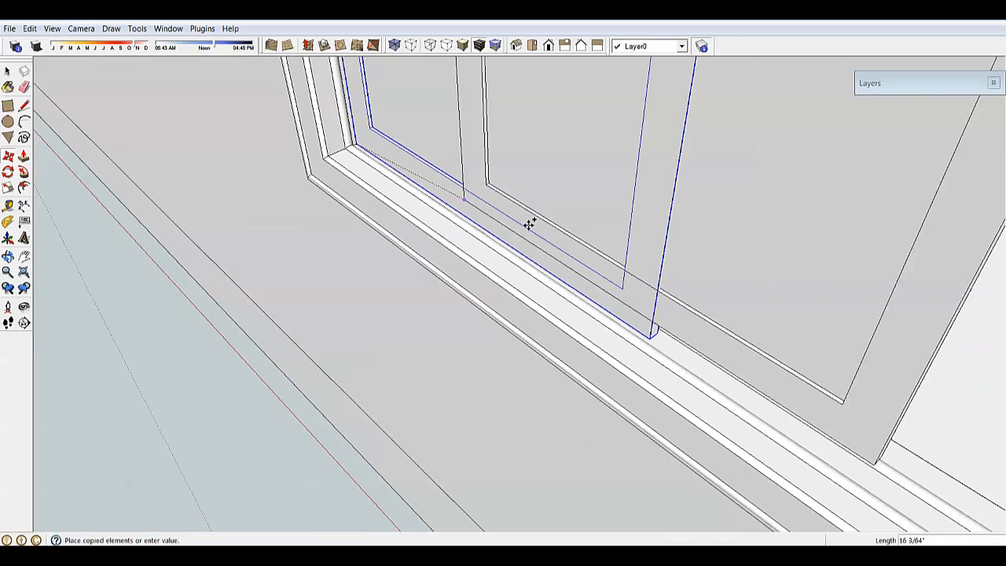
left_click(651, 338)
type("x")
key("Return")
key("space")
scroll(629, 275, "down", 3)
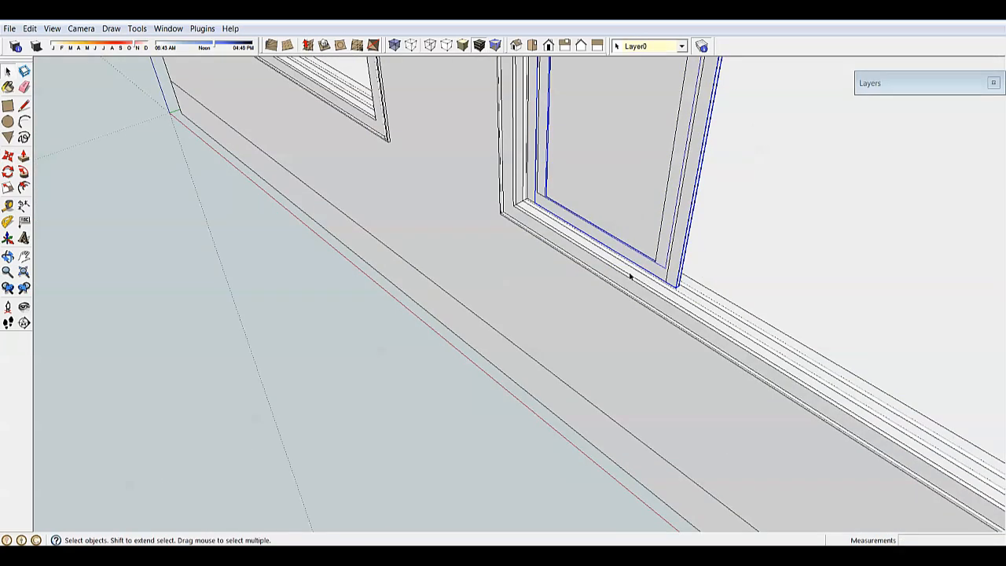
key("Delete")
Move the sash and glass together about 1 51/64 inches deeper, behind the second ridge onto the rear track
scroll(626, 222, "up", 2)
left_click(654, 285)
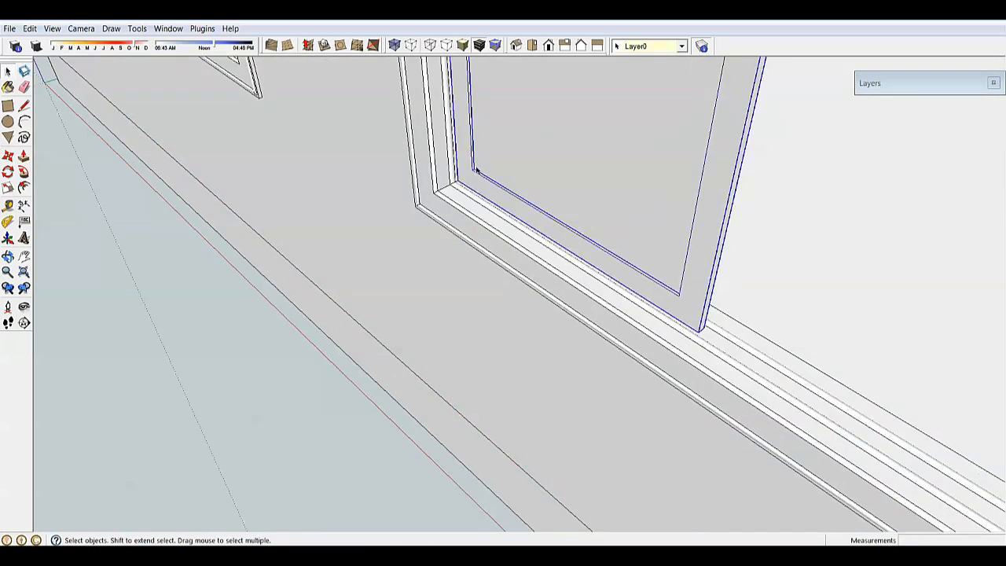
scroll(476, 171, "up", 3)
key("m")
left_click(448, 186)
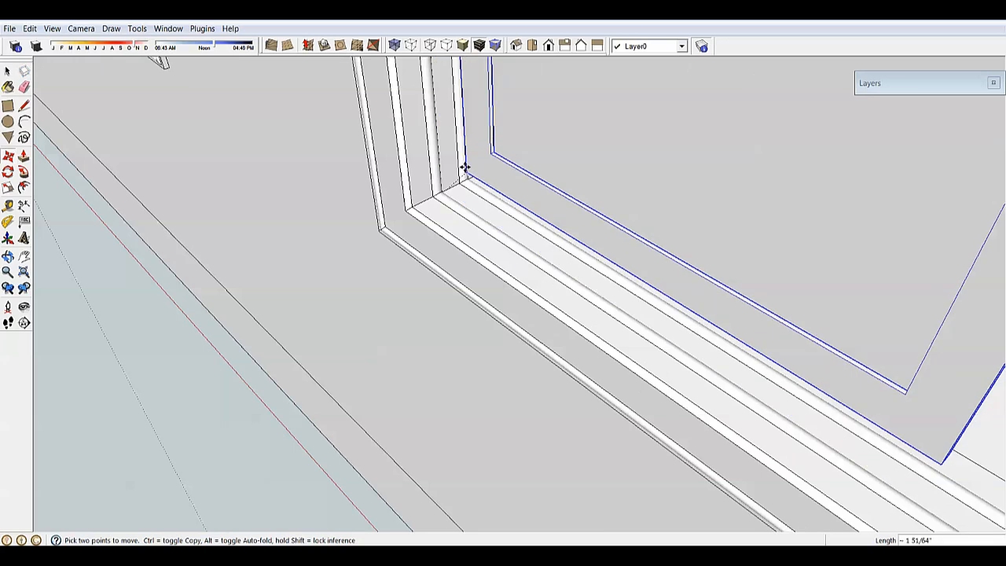
Copy the sash and glass in an array along the track so three panels fill the window opening
key("ctrl")
left_click(894, 485)
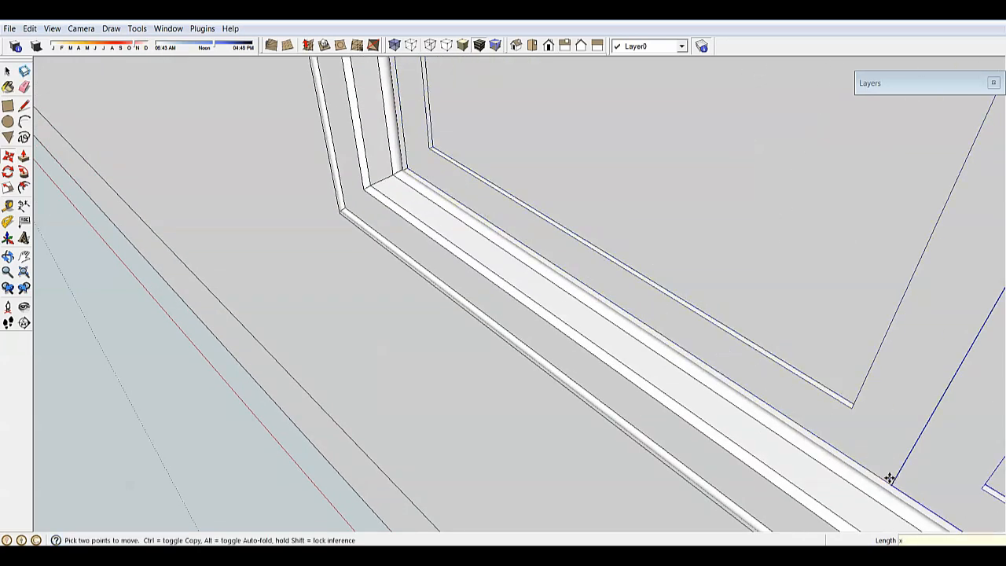
key("space")
scroll(768, 337, "down", 10)
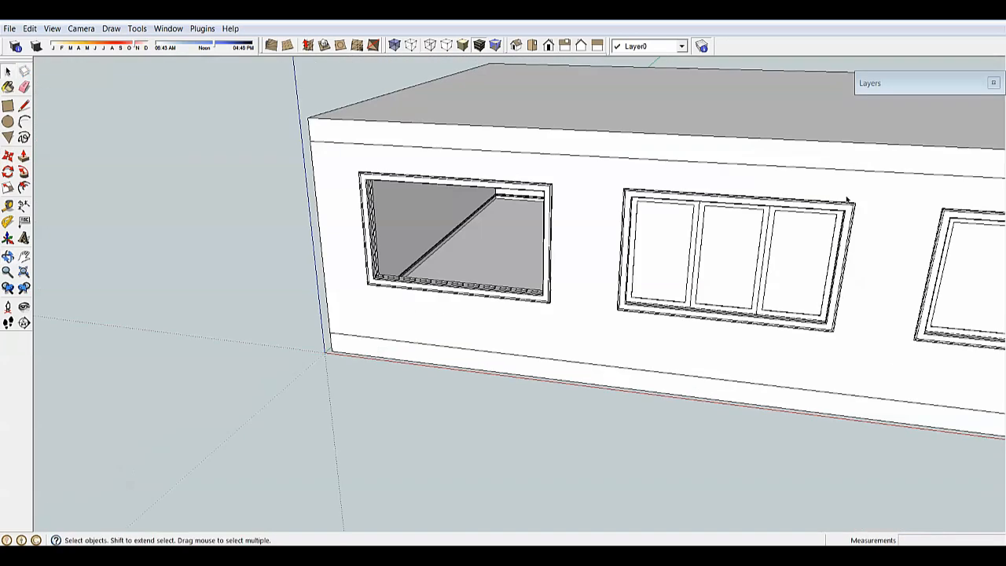
Copy the middle window's three sashes and glass panes into the empty window opening, aligned by the frame's lower corner
scroll(849, 212, "up", 3)
middle_click_drag(813, 318, 903, 334)
scroll(473, 272, "up", 2)
scroll(473, 275, "down", 4)
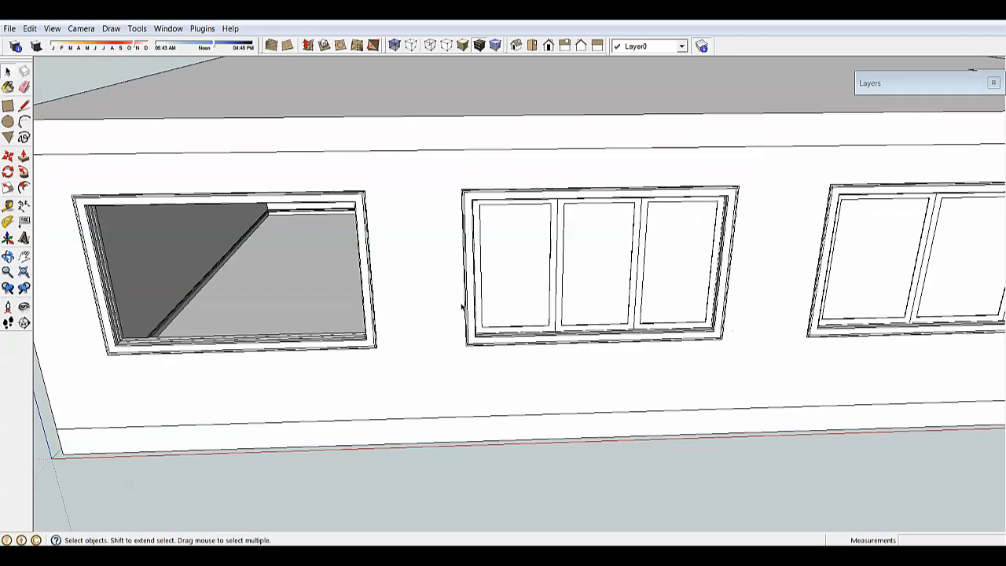
scroll(681, 275, "up", 1)
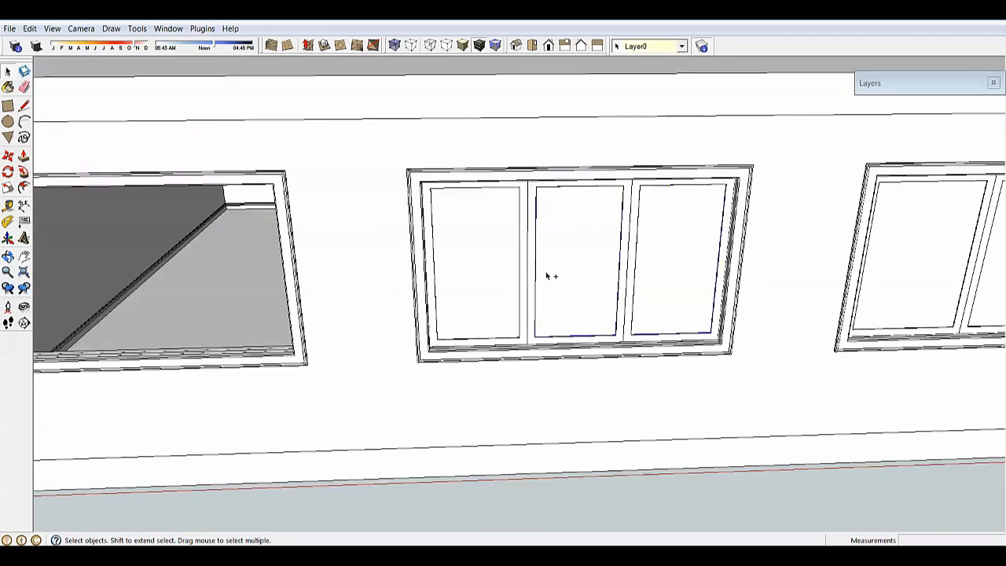
scroll(661, 346, "up", 1)
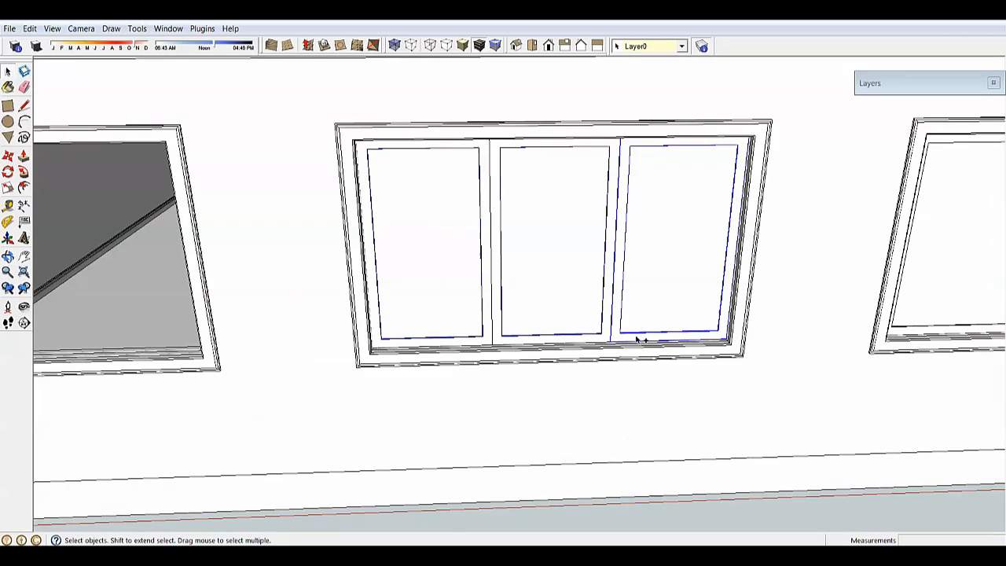
scroll(698, 272, "up", 5)
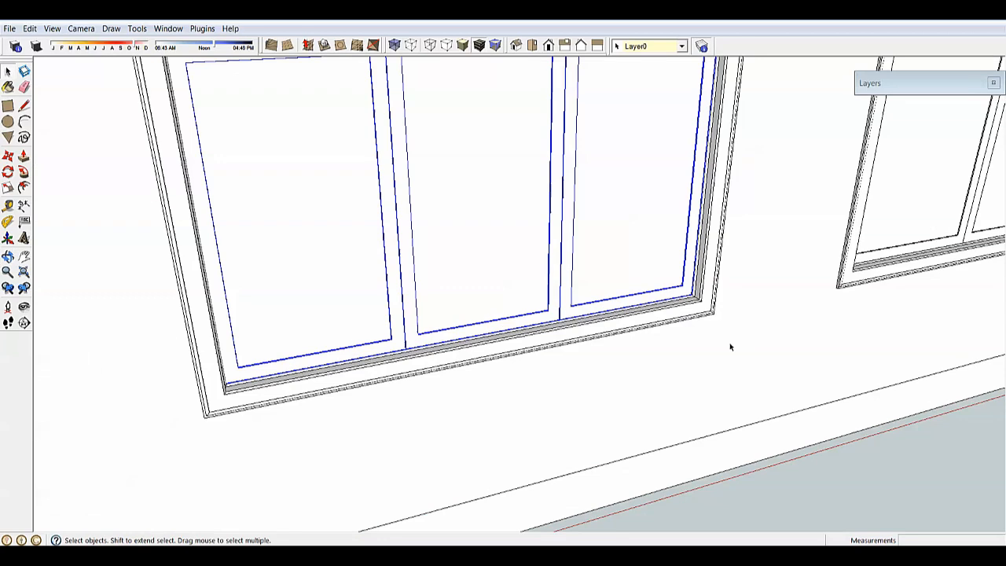
key("m")
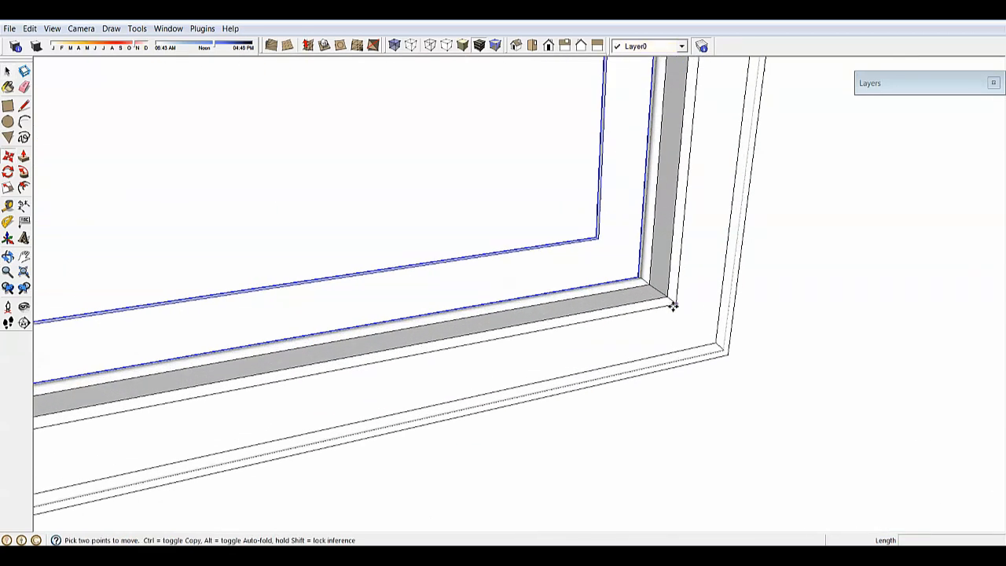
left_click(673, 304)
scroll(700, 287, "down", 10)
key("ctrl")
scroll(646, 309, "up", 8)
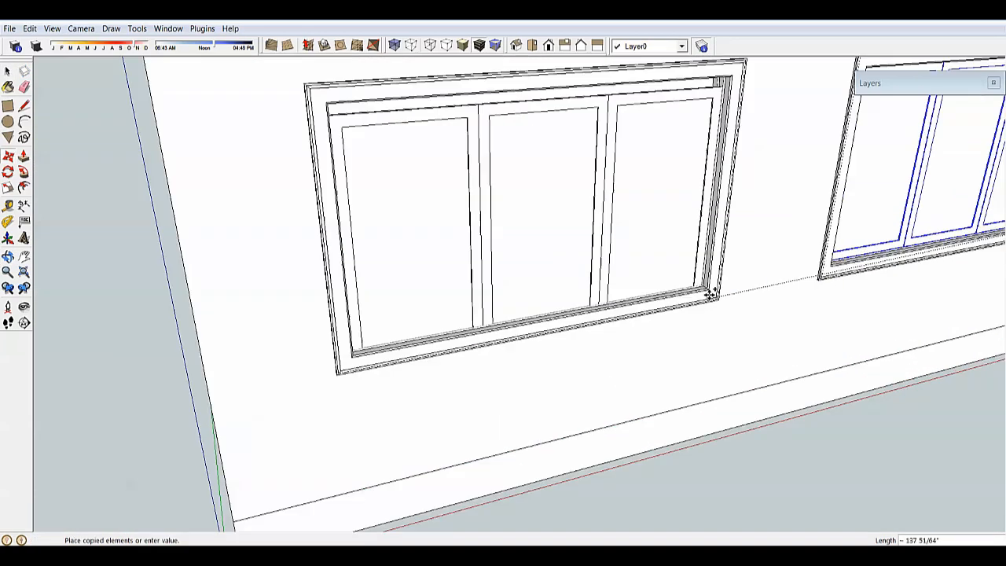
left_click(708, 289)
key("space")
scroll(733, 246, "down", 2)
scroll(733, 247, "down", 10)
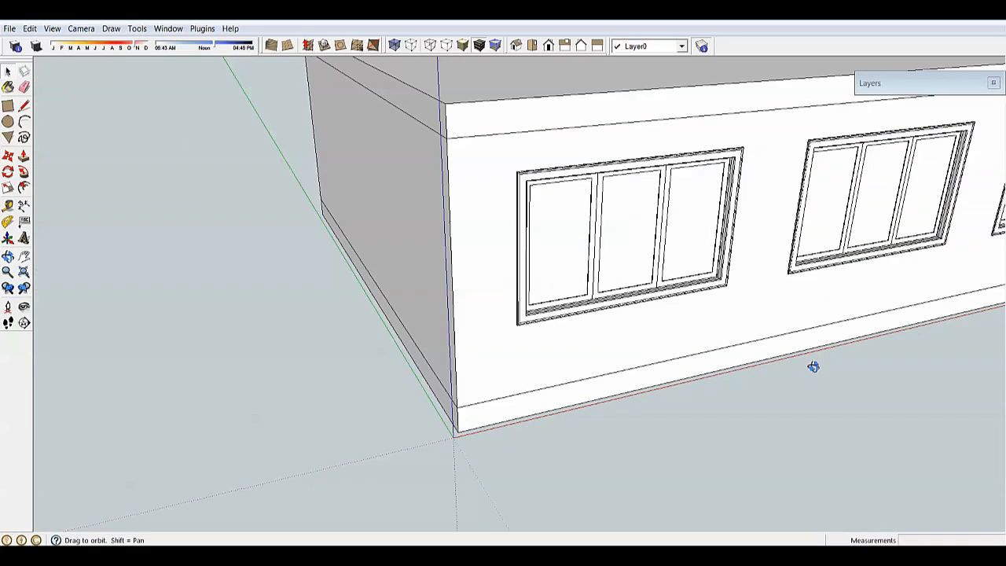
Draw a rectangle filling the doorway inside the door frame, from the upper corner to the opposite lower corner
scroll(788, 328, "up", 8)
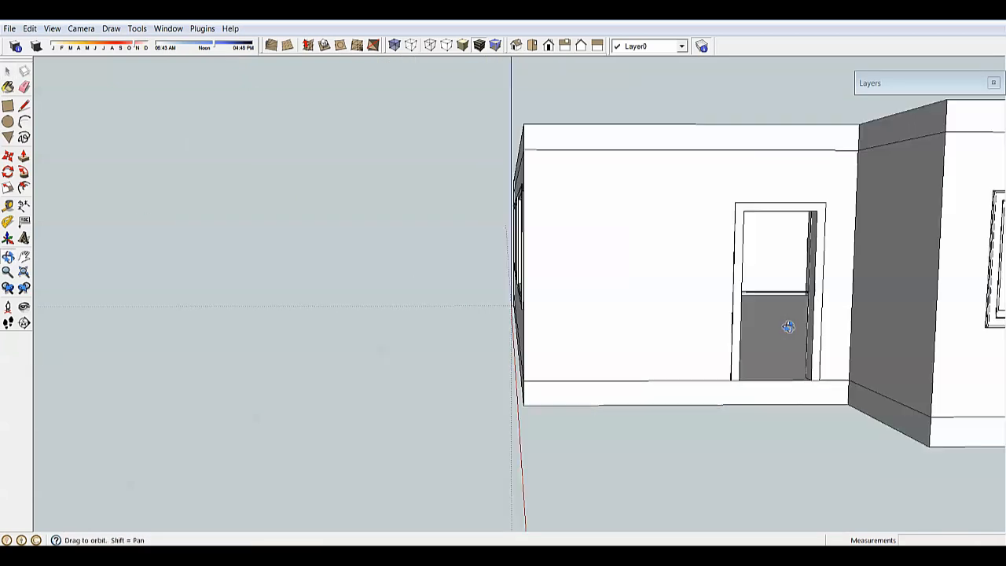
left_click(7, 106)
scroll(880, 213, "up", 6)
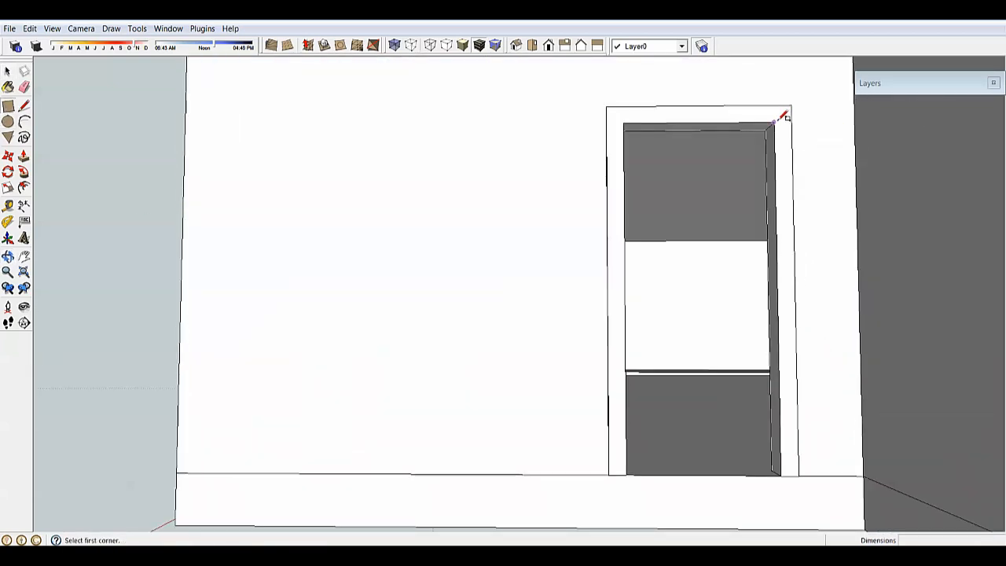
left_click(781, 120)
scroll(640, 479, "up", 3)
middle_click_drag(635, 474, 644, 382)
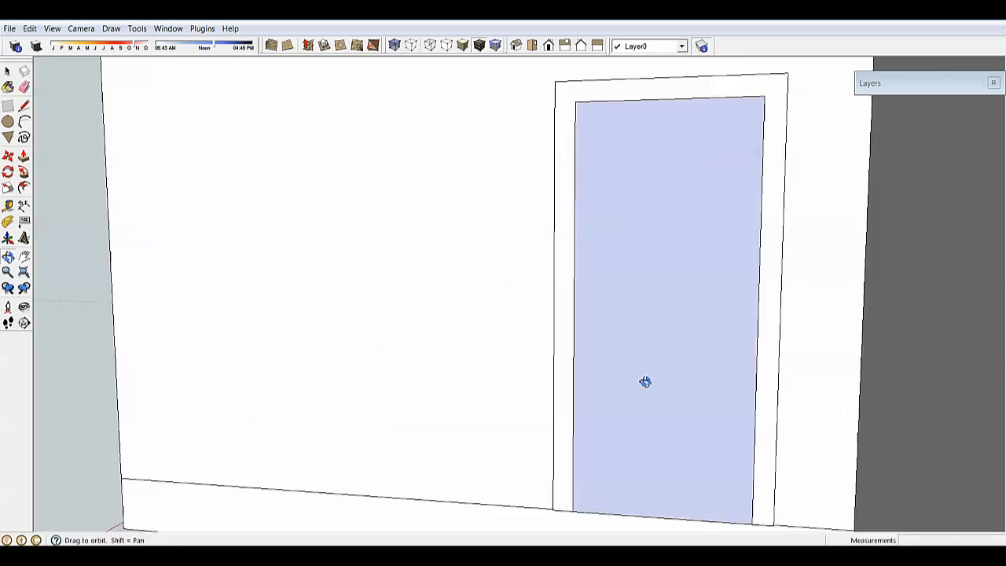
Offset the door face's outline inward by 0.25 inch
key("space")
scroll(644, 383, "down", 5)
scroll(672, 456, "up", 5)
middle_click_drag(495, 448, 578, 275)
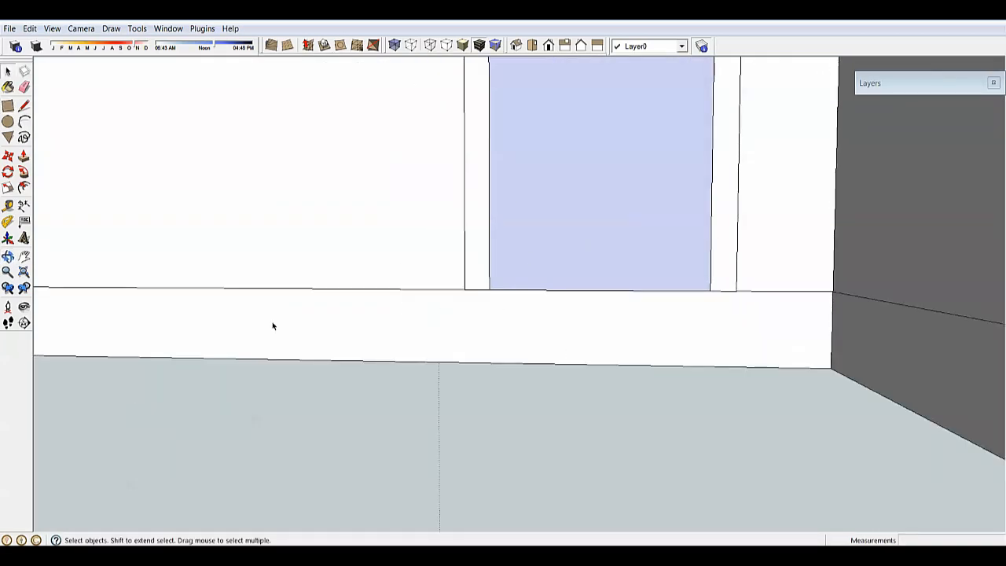
left_click(24, 187)
scroll(565, 291, "up", 1)
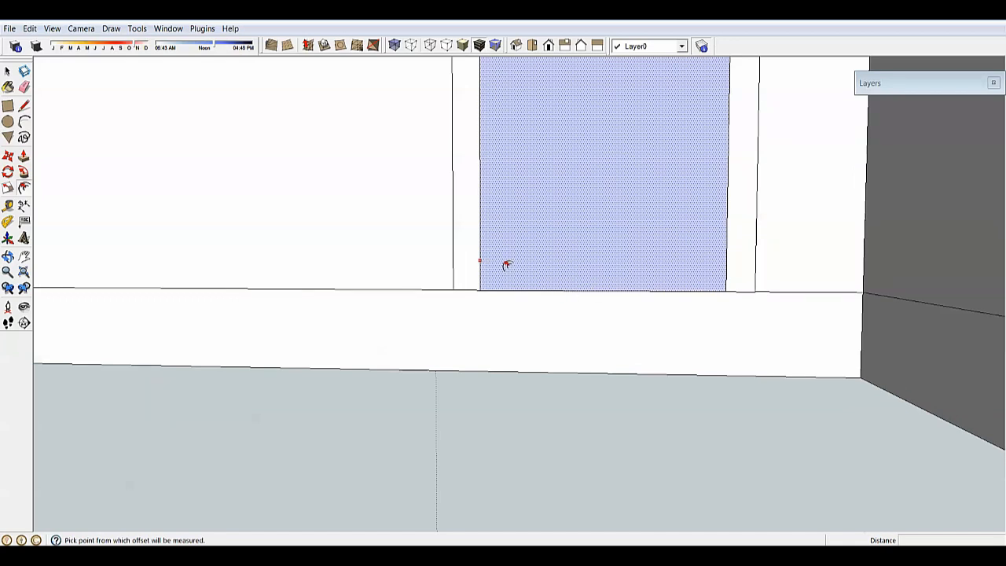
scroll(502, 226, "up", 2)
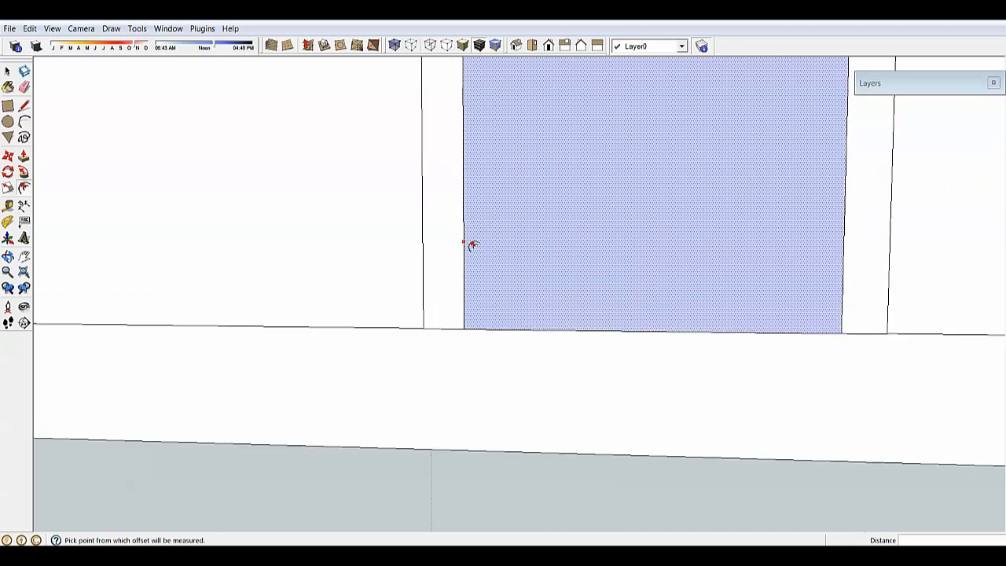
left_click(469, 244)
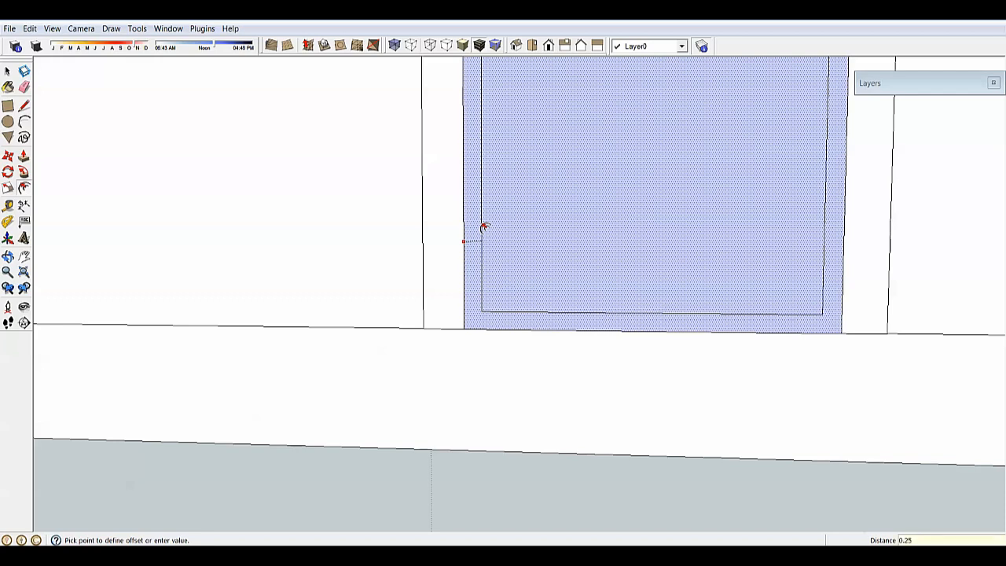
left_click(484, 227)
Delete the thin border face between the door's offset outline and the door frame
key("space")
scroll(456, 246, "up", 2)
scroll(492, 440, "up", 3)
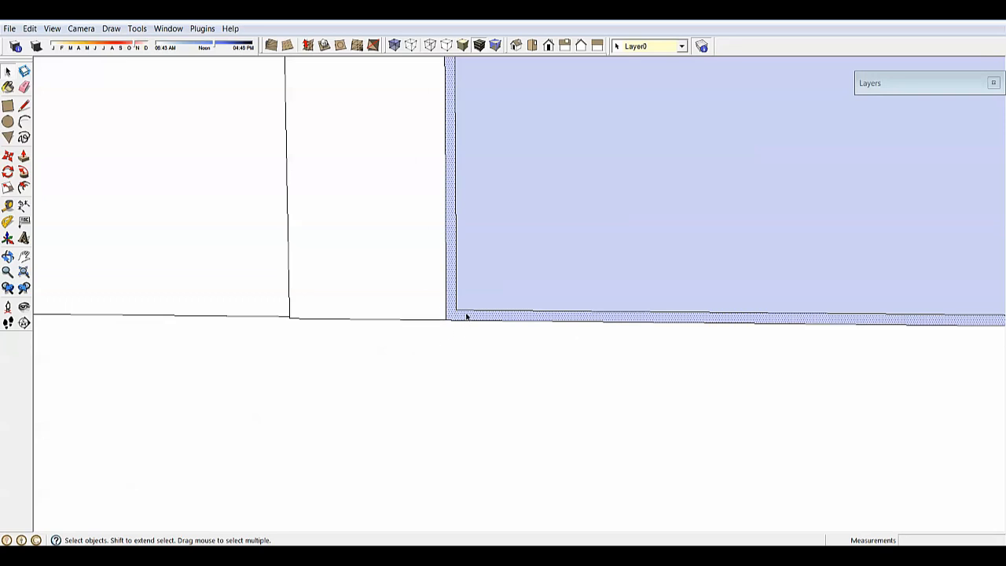
scroll(471, 326, "down", 6)
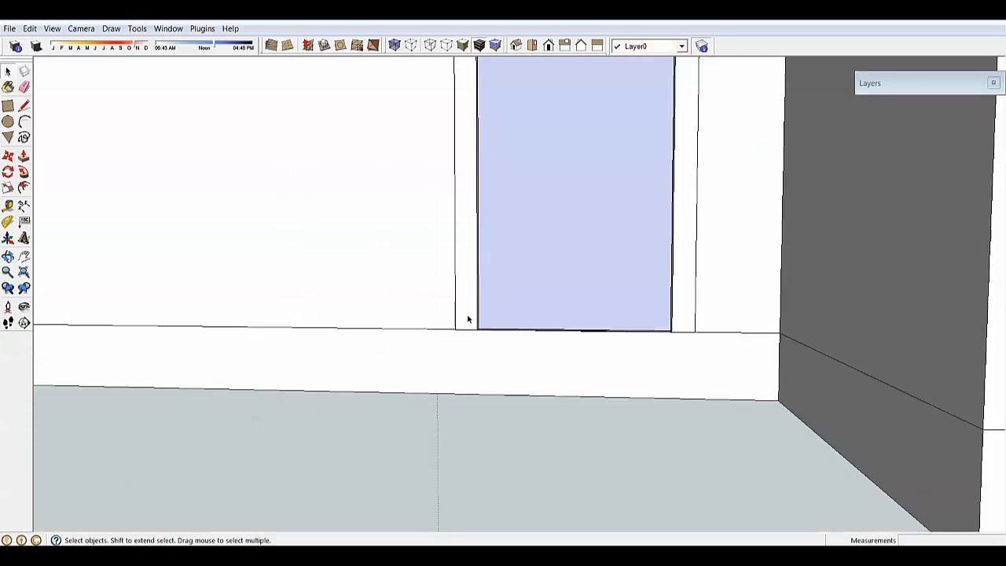
Hide the base, wall, door frame and remaining low strip surrounding the door face
key("h")
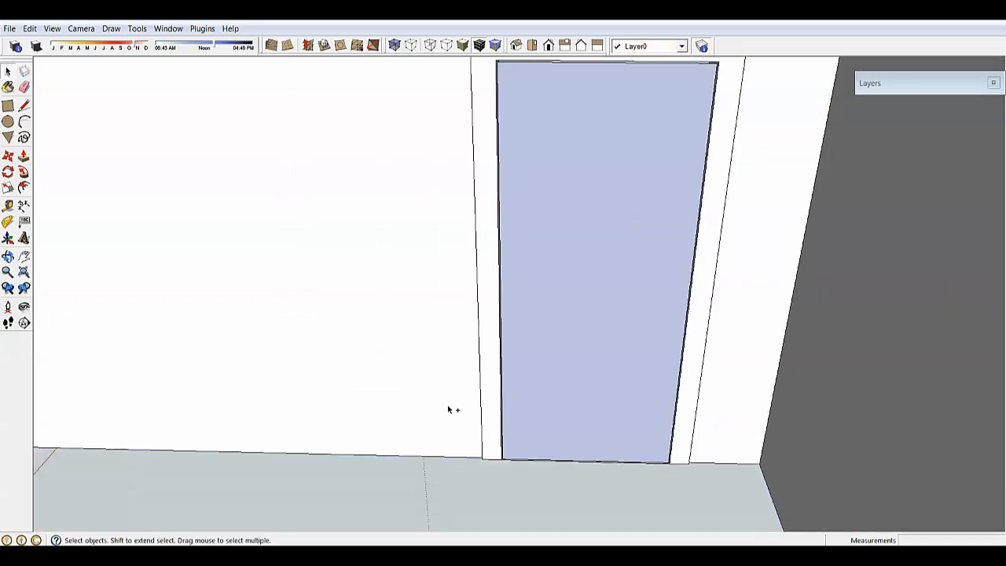
left_click(448, 408)
key("h")
left_click(486, 420)
key("h")
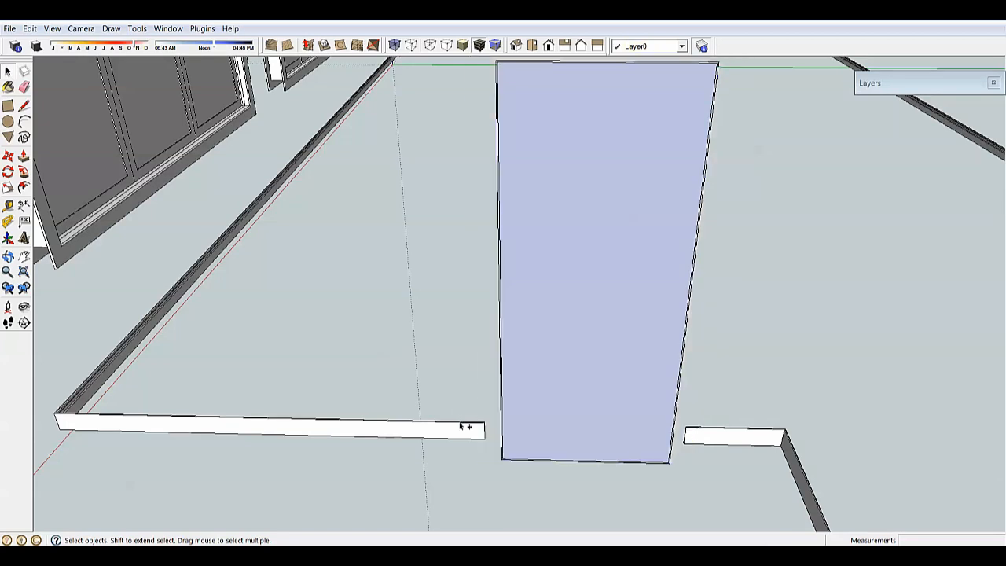
left_click(464, 427)
key("h")
Delete the outer outline edges around the door face and unhide the surrounding house parts
middle_click_drag(502, 408, 583, 234)
scroll(536, 227, "up", 5)
scroll(503, 255, "down", 4)
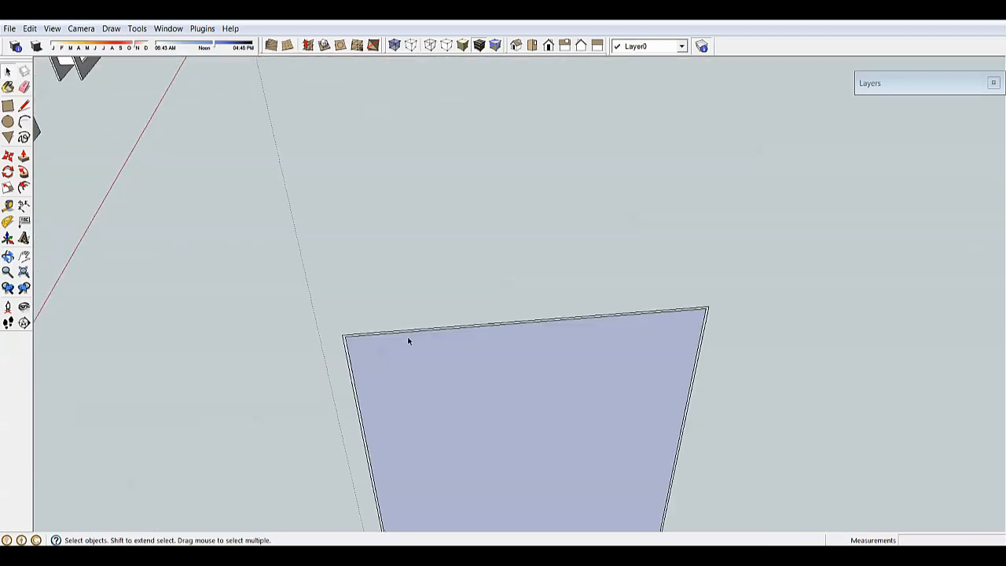
scroll(317, 350, "up", 5)
scroll(465, 333, "down", 5)
scroll(504, 327, "up", 5)
scroll(534, 324, "down", 3)
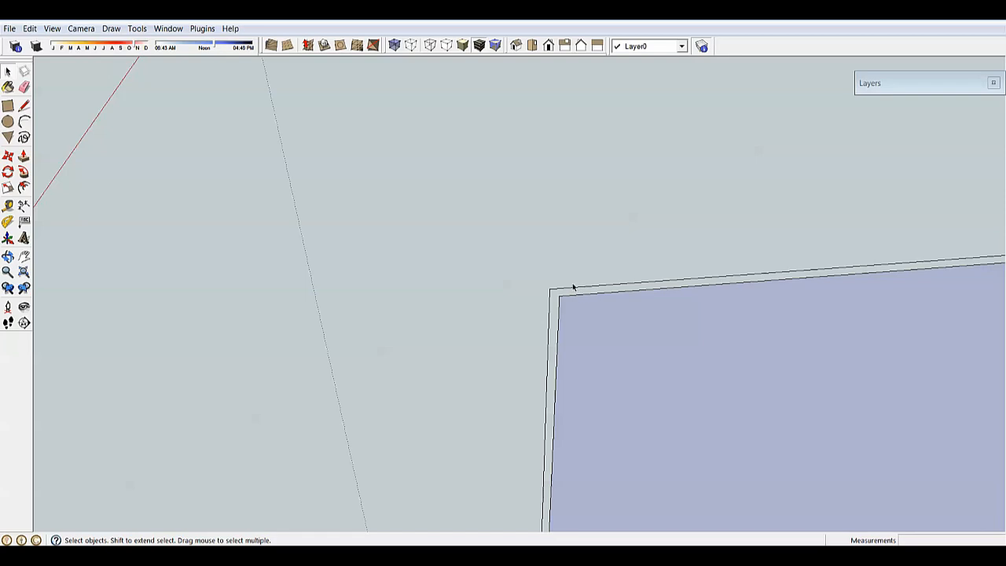
scroll(467, 281, "down", 5)
middle_click_drag(467, 280, 595, 386)
scroll(494, 224, "up", 8)
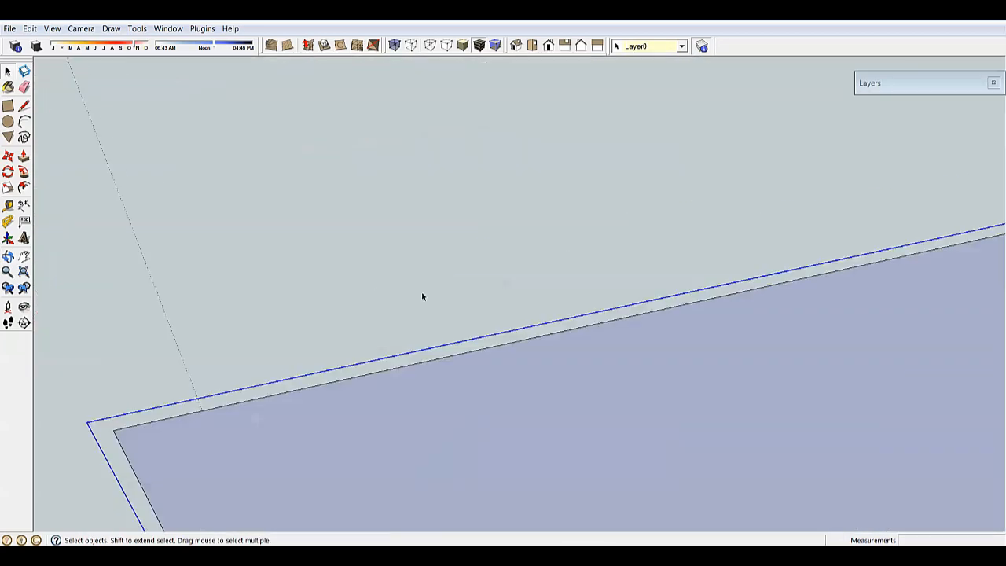
middle_click_drag(331, 337, 375, 278)
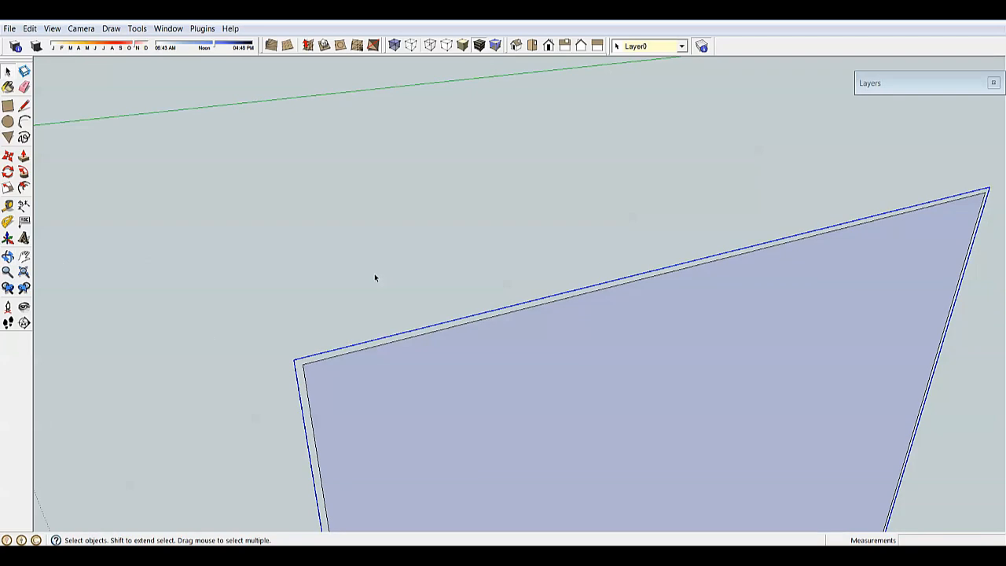
left_click(341, 301)
scroll(399, 328, "down", 5)
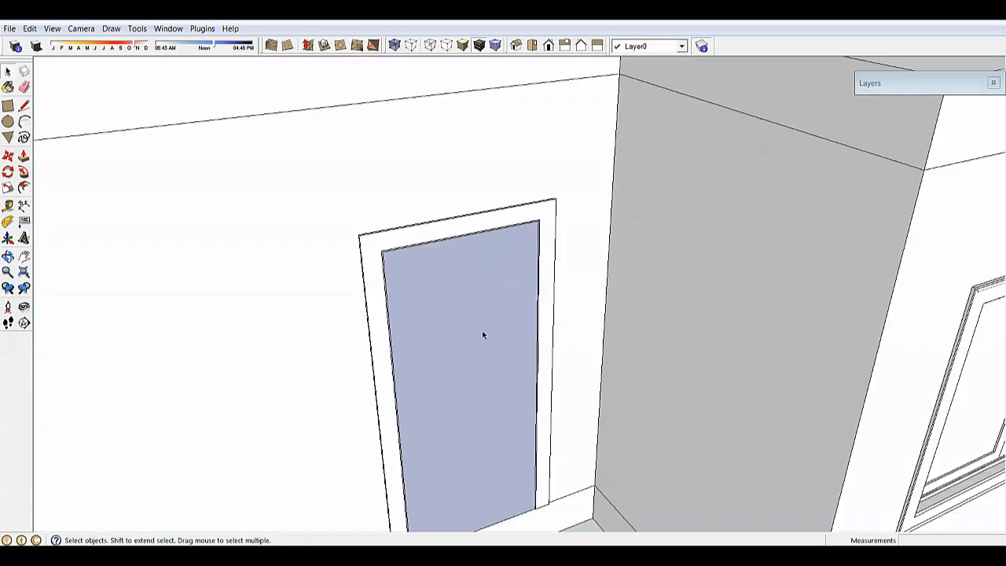
Extrude the door face 1.25 inches and make the resulting door slab a group
middle_click_drag(474, 396, 660, 483)
scroll(424, 413, "up", 3)
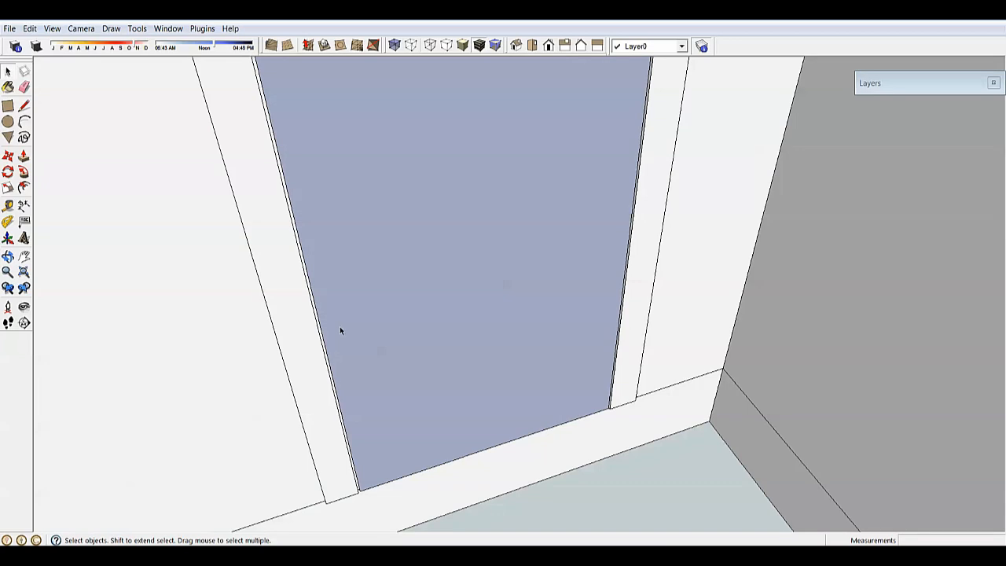
key("p")
left_click(436, 343)
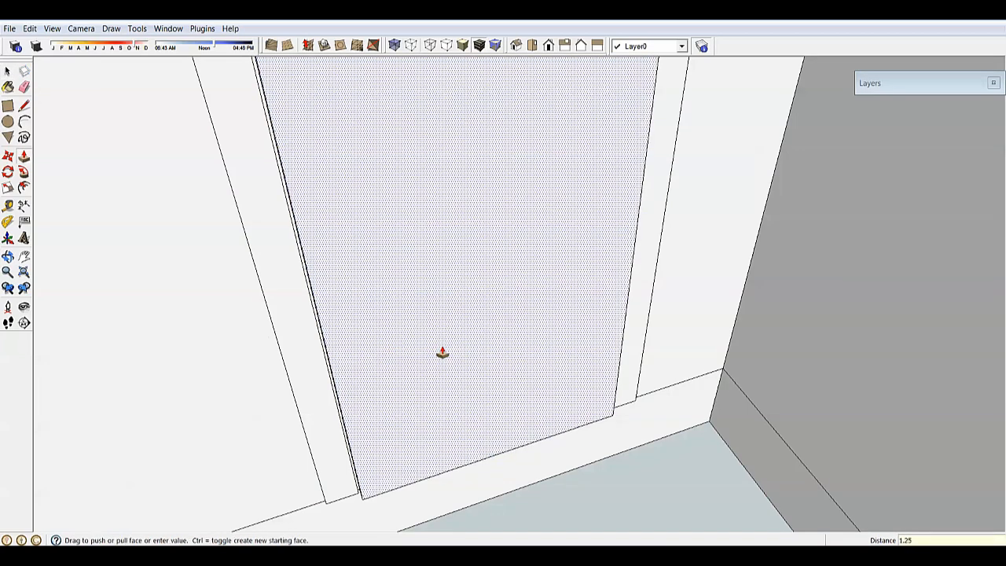
left_click(442, 353)
key("space")
middle_click_drag(461, 348, 573, 241)
left_click(501, 322)
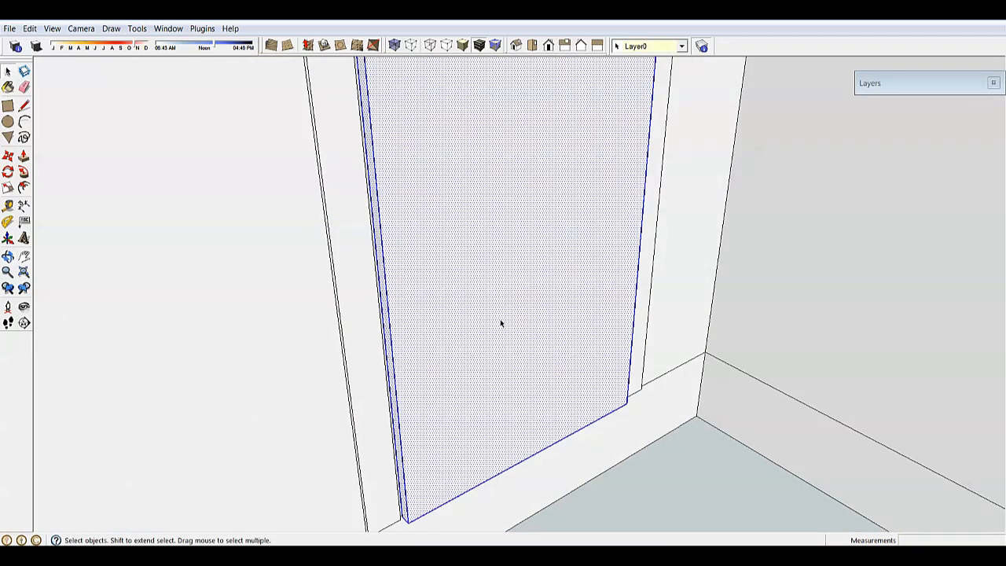
key("g")
Move the door slab about 2 63/64 inches back into the depth of its frame and deselect it
scroll(502, 323, "down", 3)
middle_click_drag(503, 323, 542, 434)
key("m")
left_click(646, 481)
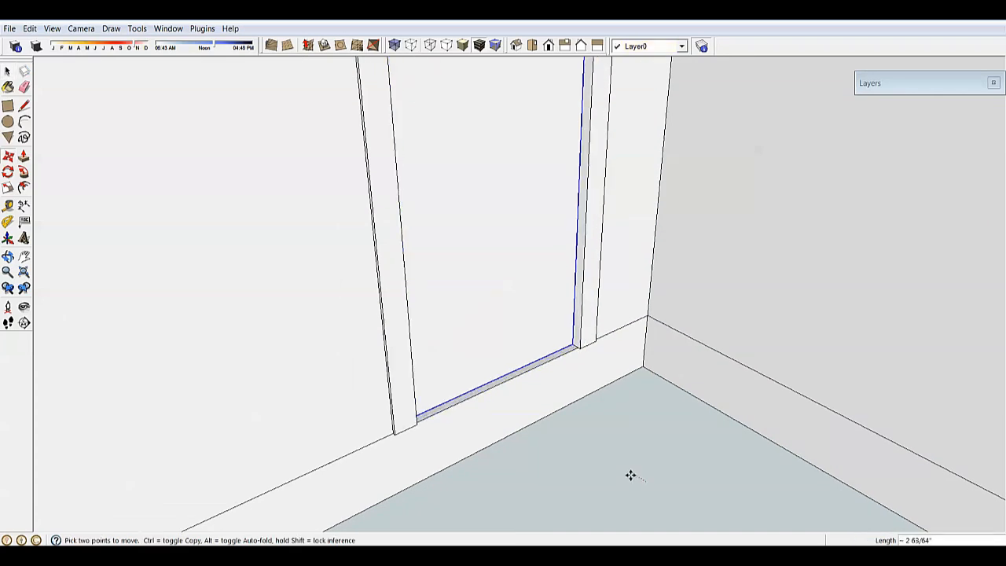
left_click(631, 475)
key("space")
left_click(632, 463)
Start the Paint Bucket tool and switch the material library from Wood to the Colors collection
scroll(626, 369, "down", 8)
middle_click_drag(622, 367, 614, 324)
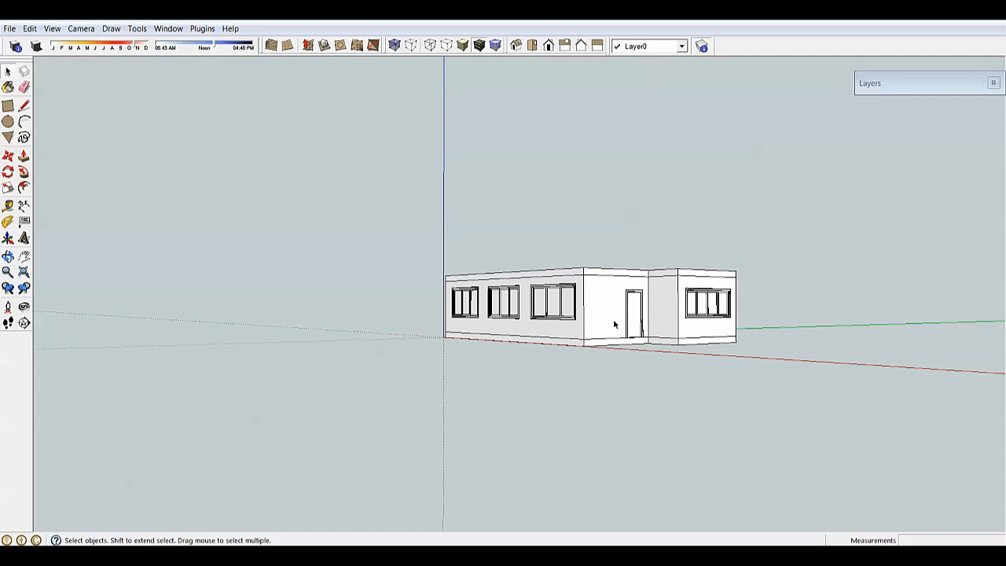
middle_click_drag(487, 238, 636, 291)
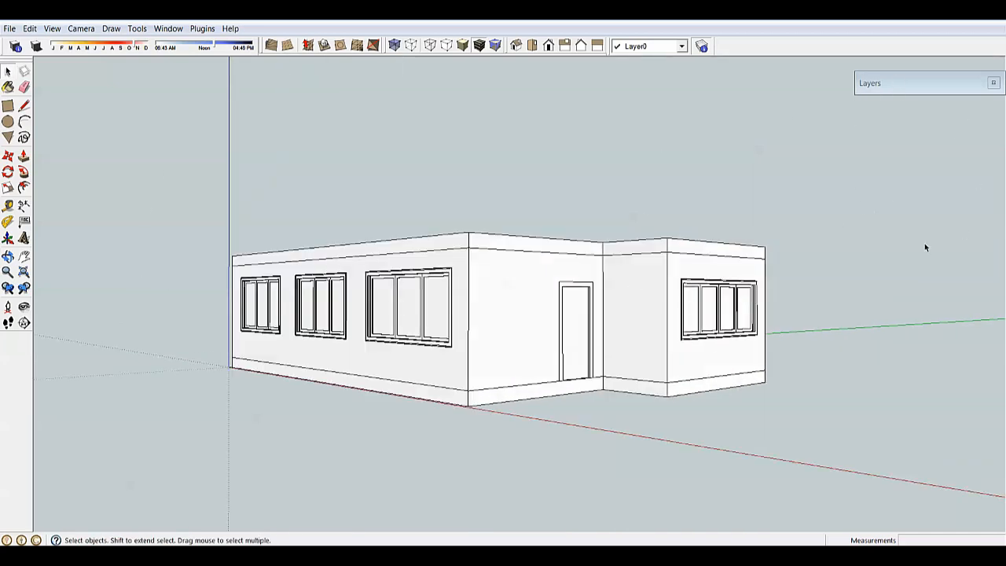
left_click(7, 87)
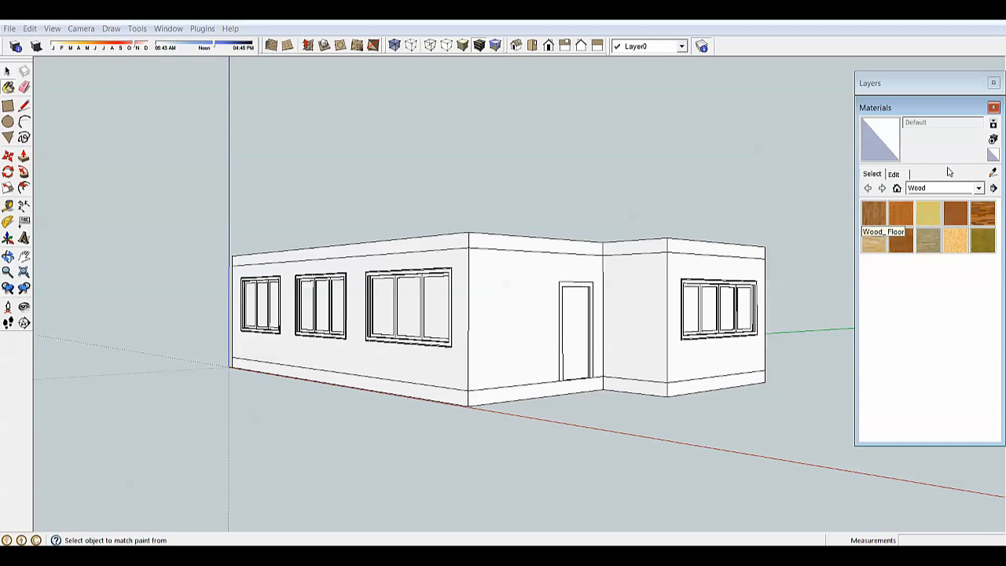
left_click(965, 189)
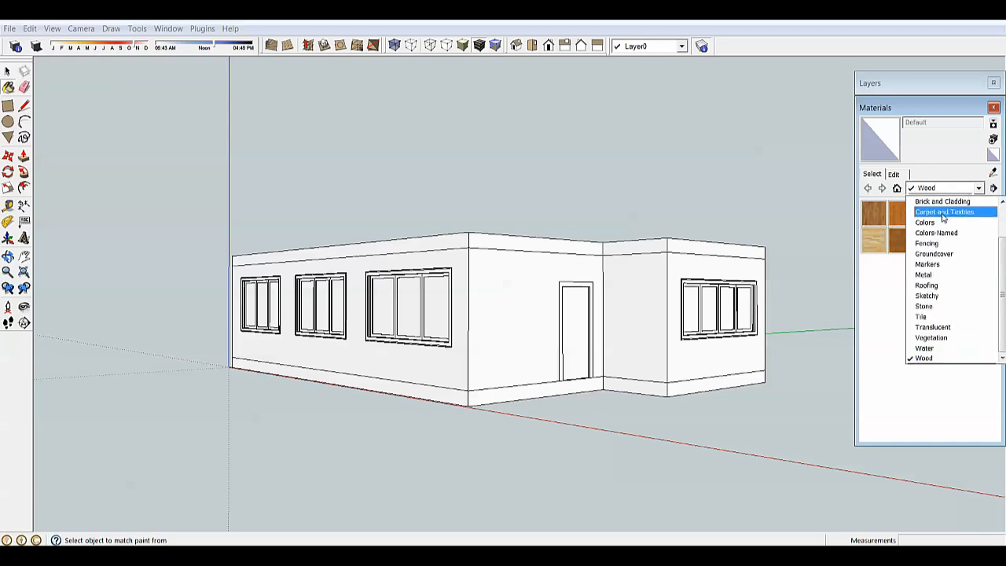
scroll(1003, 269, "up", 1)
left_click_drag(1004, 270, 1005, 248)
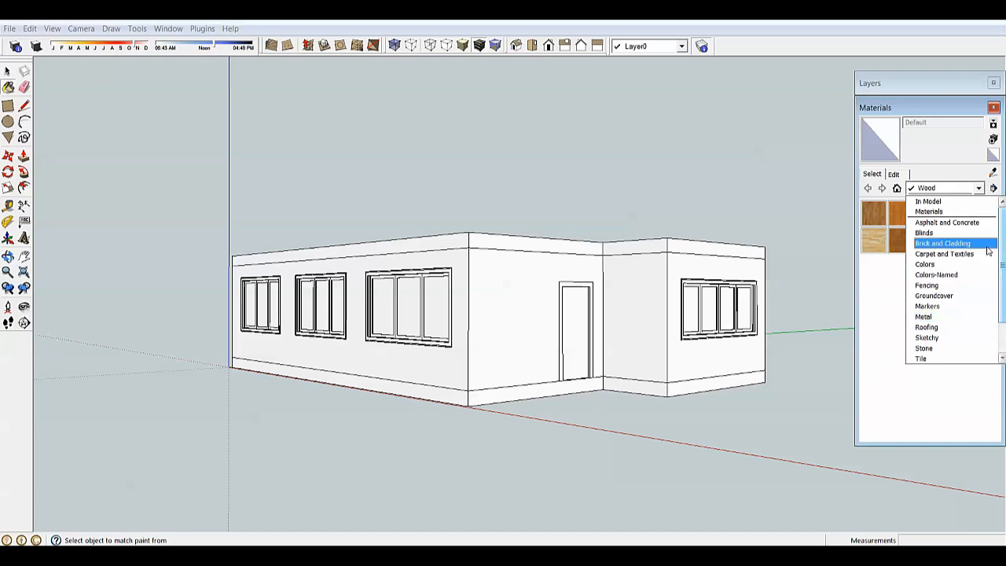
left_click(934, 274)
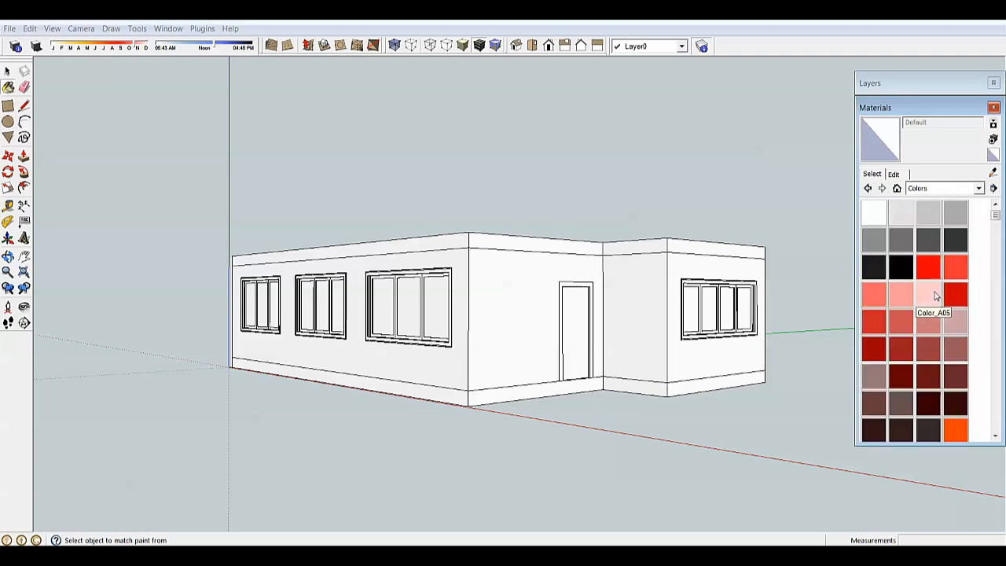
Paint the house's exterior walls with Color_B15 from the Colors collection
middle_click_drag(575, 258, 515, 338)
scroll(505, 348, "up", 3)
middle_click_drag(731, 325, 696, 305)
left_click_drag(994, 221, 997, 248)
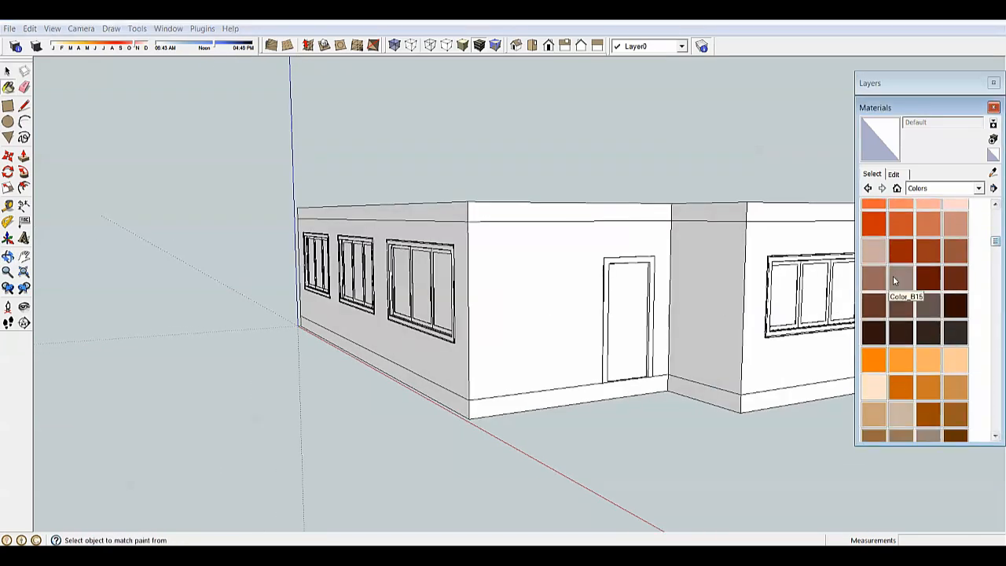
left_click(903, 281)
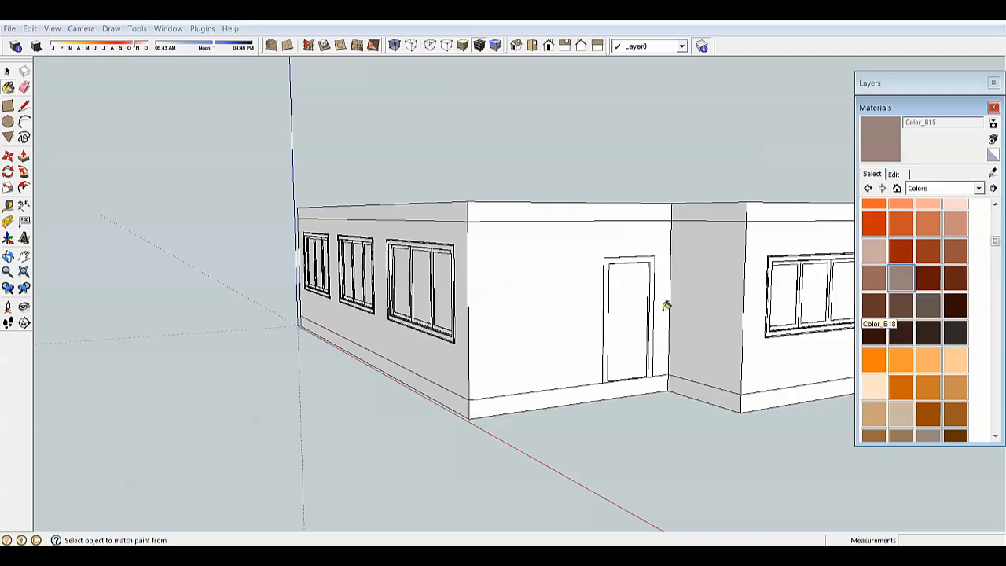
middle_click_drag(667, 306, 643, 305)
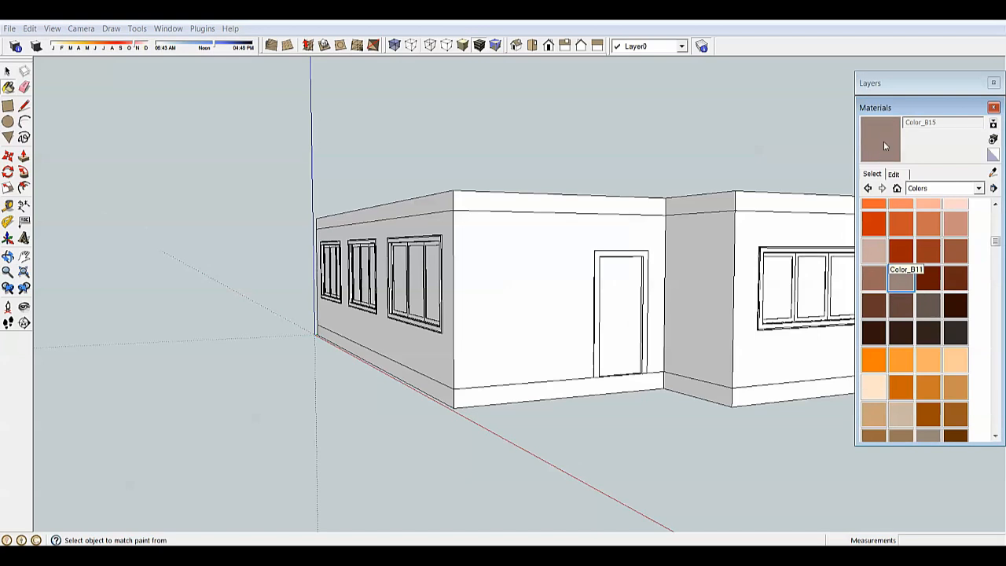
left_click(497, 238)
Paint the roof and its edge band with the light gray Color_002
mouse_move(497, 238)
middle_mouse_down()
mouse_move(485, 303)
mouse_move(565, 327)
mouse_move(606, 353)
mouse_move(580, 366)
mouse_move(252, 393)
mouse_move(534, 322)
mouse_move(335, 314)
mouse_move(640, 325)
mouse_move(600, 294)
mouse_move(503, 354)
mouse_move(640, 325)
mouse_move(577, 343)
mouse_move(548, 310)
mouse_move(510, 312)
mouse_move(747, 283)
middle_mouse_up()
middle_click_drag(751, 211, 837, 295)
left_click_drag(996, 244, 1002, 216)
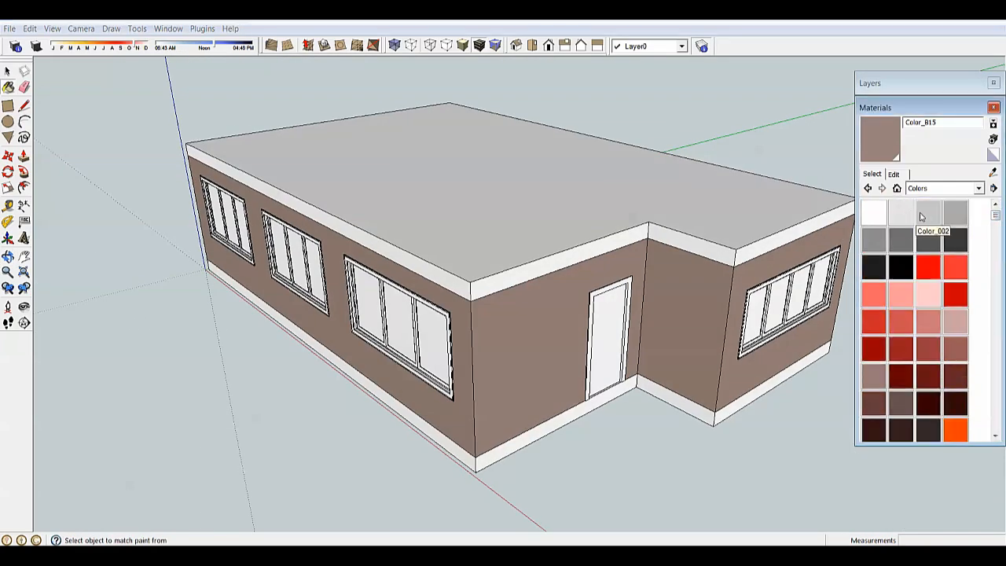
left_click(926, 217)
mouse_move(701, 218)
middle_mouse_down()
mouse_move(645, 200)
mouse_move(613, 172)
mouse_move(547, 262)
mouse_move(521, 260)
mouse_move(557, 247)
middle_mouse_up()
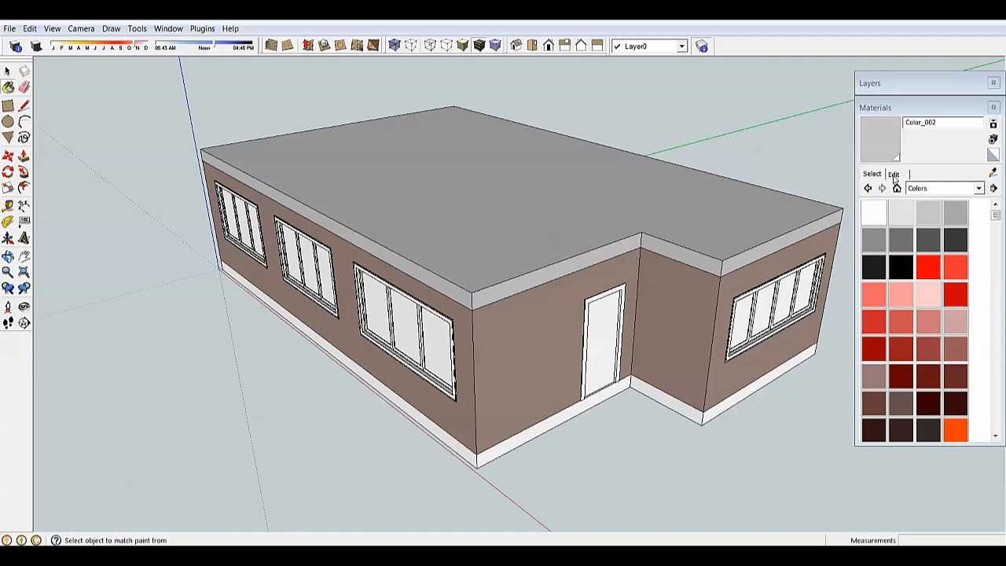
Edit the roof's Color_002 material with the Color Wheel picker, trying pink and green and ending on a pale beige
left_click(894, 175)
left_click(925, 201)
left_click(904, 209)
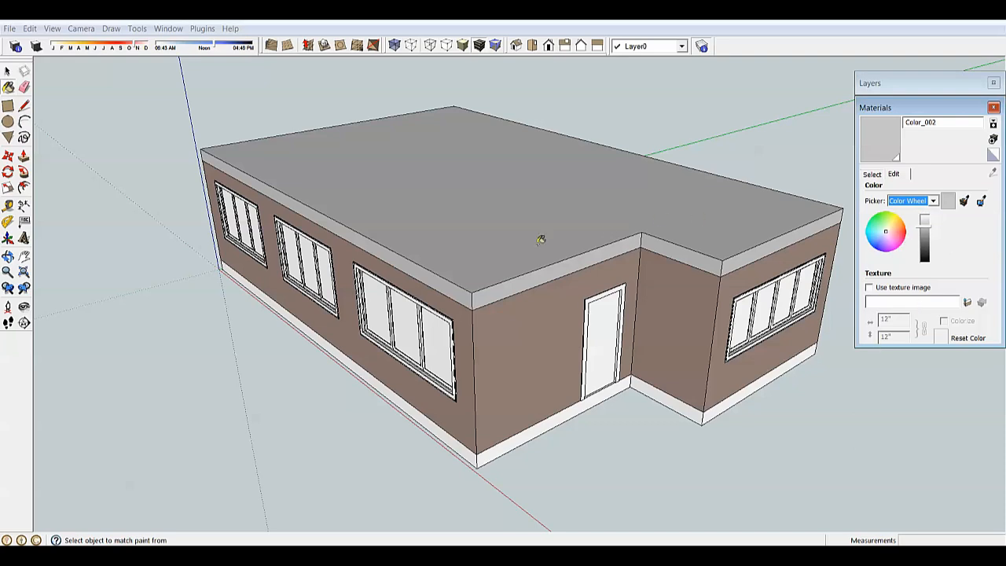
middle_click_drag(541, 240, 602, 240)
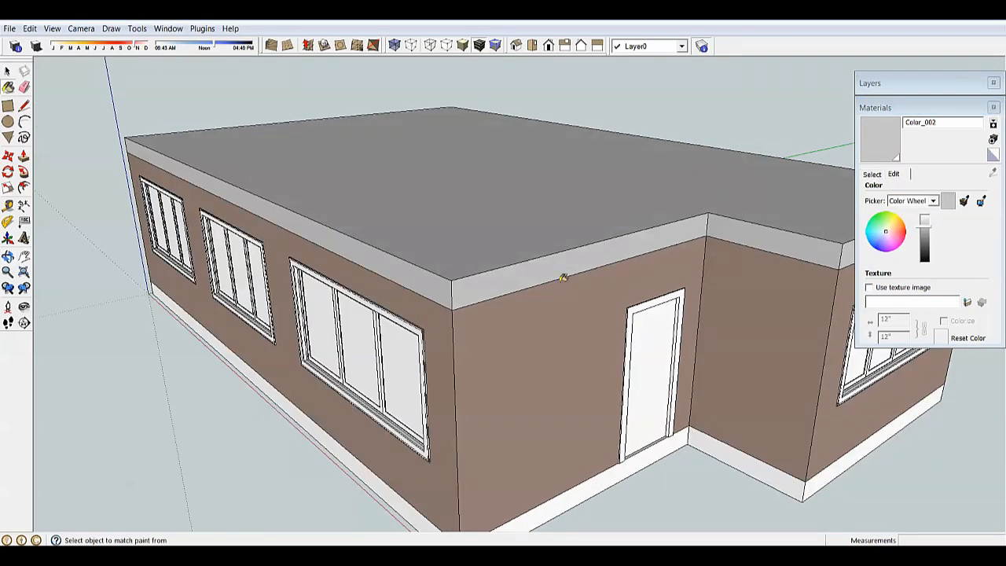
left_click_drag(884, 256, 929, 226)
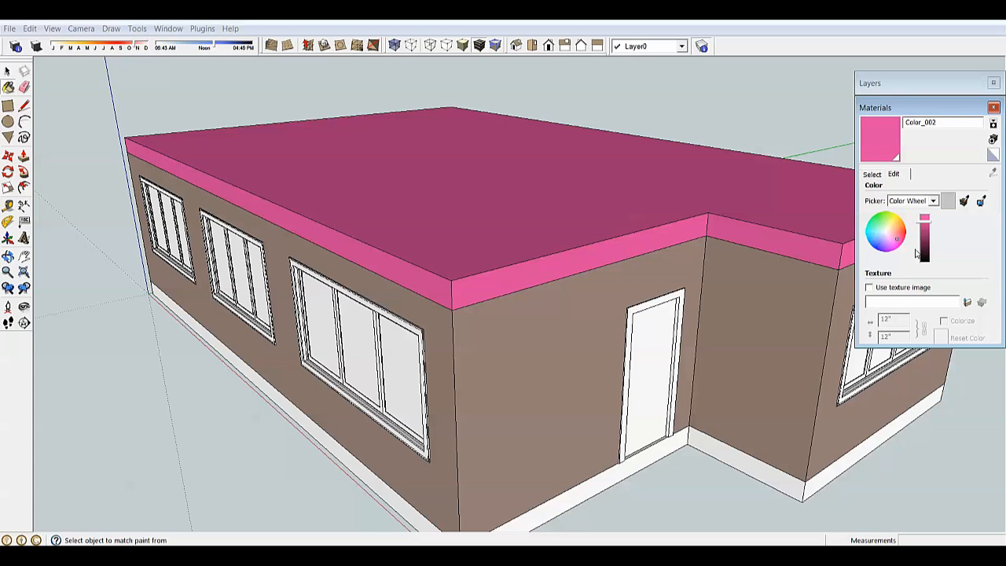
left_click(885, 224)
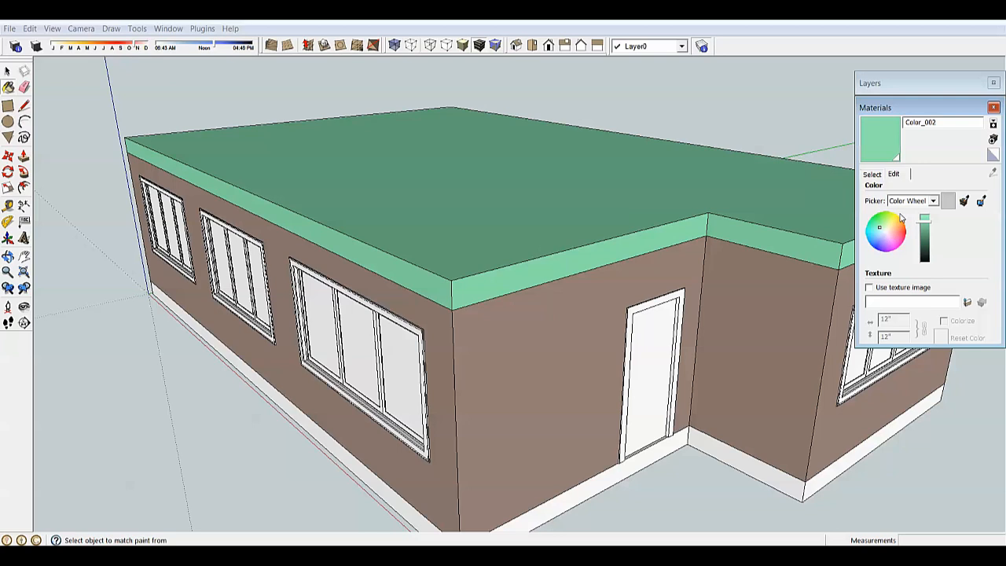
left_click(888, 236)
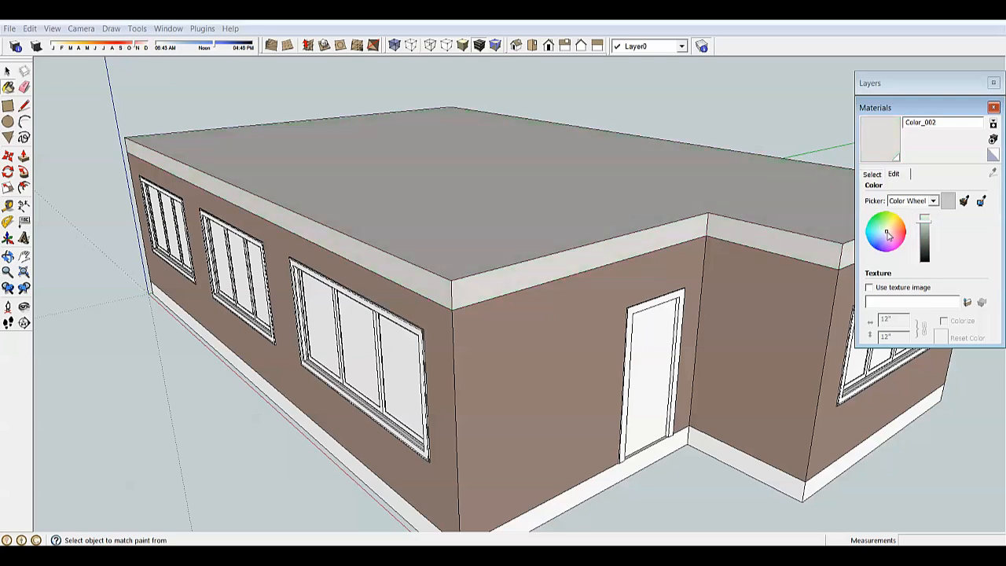
left_click(886, 234)
Switch the Color_002 picker to HLS and set hue 52, saturation 7 and lightness 77
left_click(933, 202)
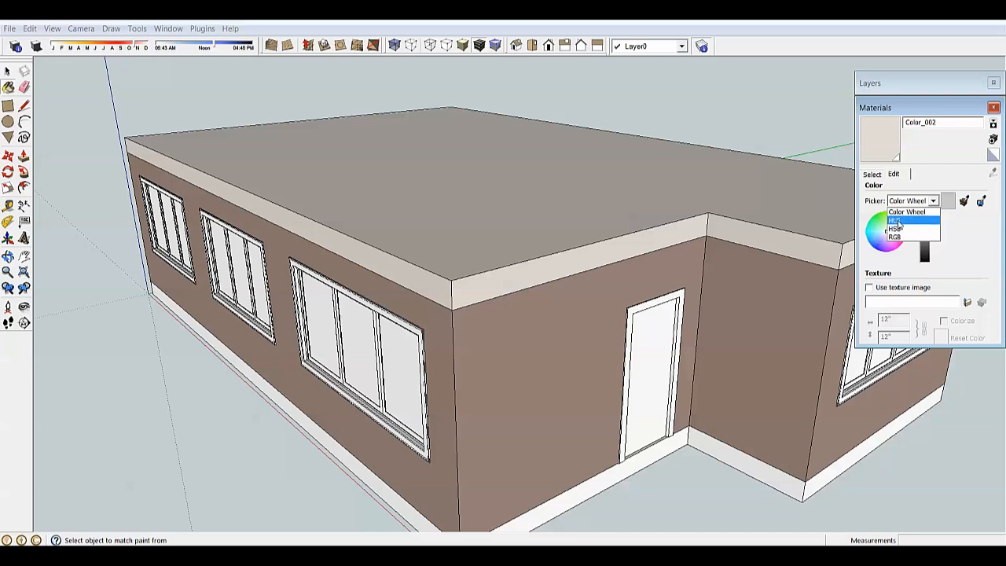
left_click(911, 221)
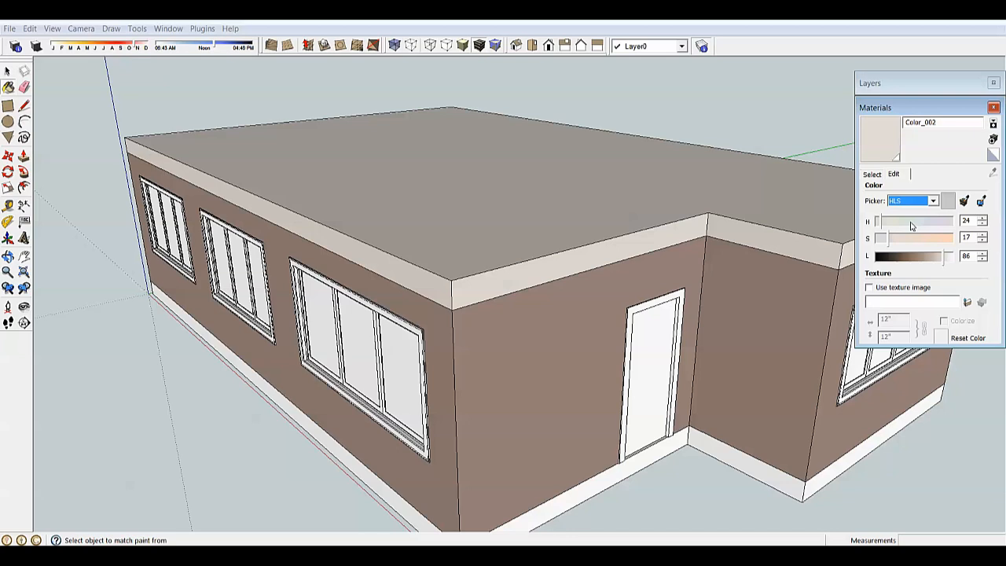
left_click_drag(879, 220, 940, 240)
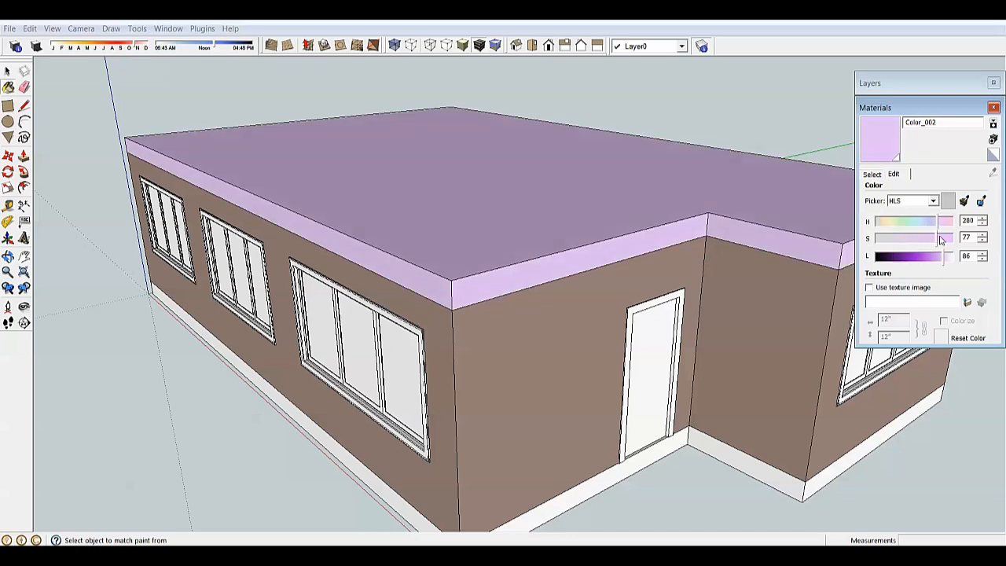
left_click(893, 221)
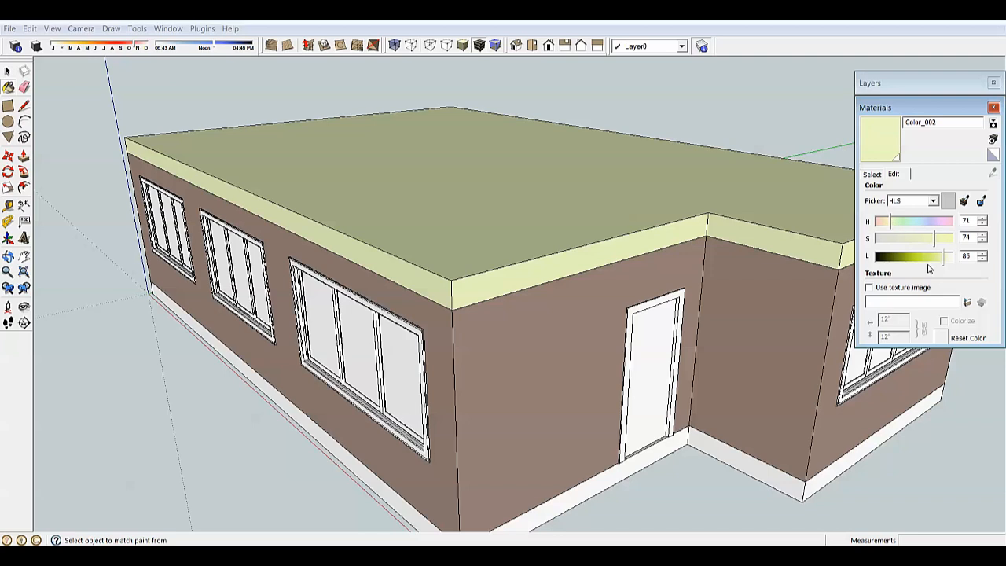
mouse_move(932, 263)
left_mouse_down()
mouse_move(886, 239)
mouse_move(940, 259)
left_mouse_up()
mouse_move(892, 223)
left_mouse_down()
mouse_move(880, 222)
mouse_move(877, 239)
mouse_move(918, 261)
left_mouse_up()
Select the roof and delete it to open up the house interior
middle_click_drag(667, 299, 606, 401)
key("space")
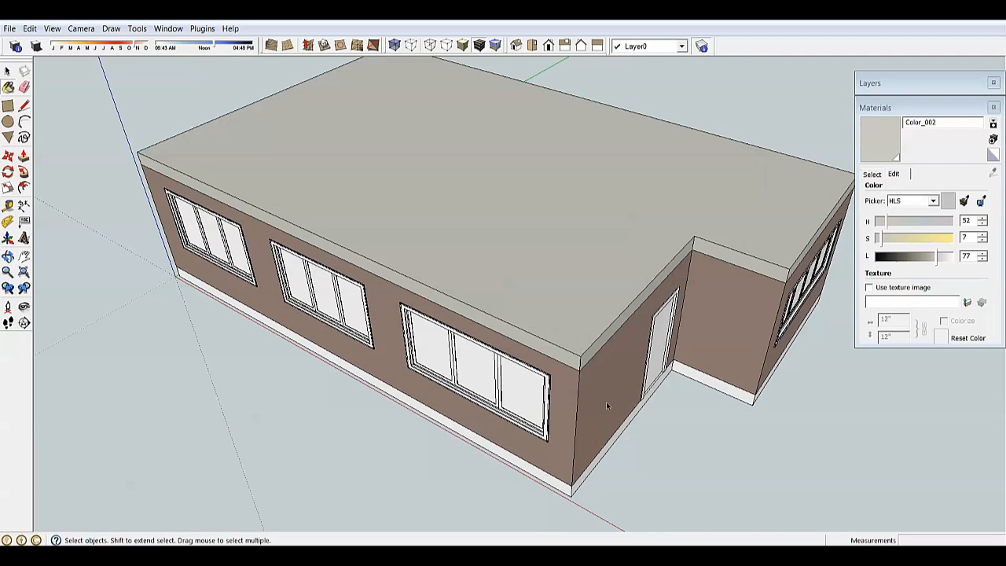
left_click(576, 298)
key("Delete")
Paint the interior floor with Wood_Floor_Light from the Wood material collection
middle_click_drag(542, 278, 738, 314)
scroll(539, 325, "up", 4)
middle_click_drag(394, 308, 521, 310)
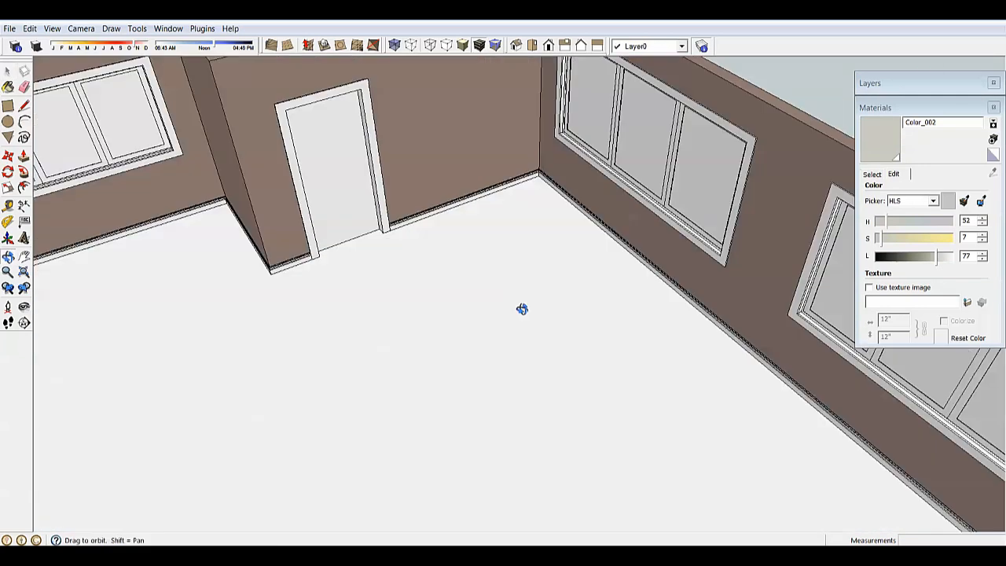
scroll(551, 307, "down", 4)
left_click(875, 175)
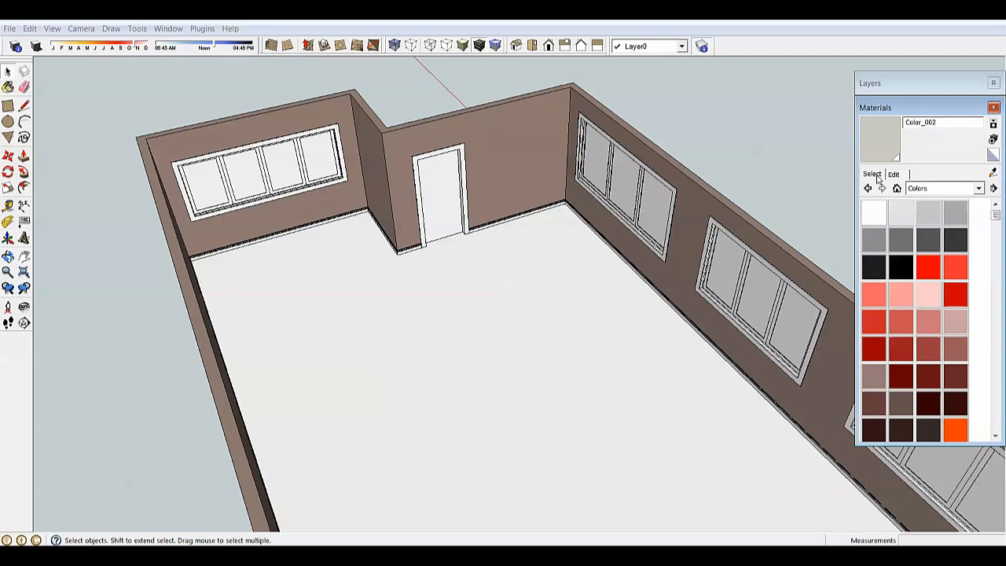
left_click(937, 188)
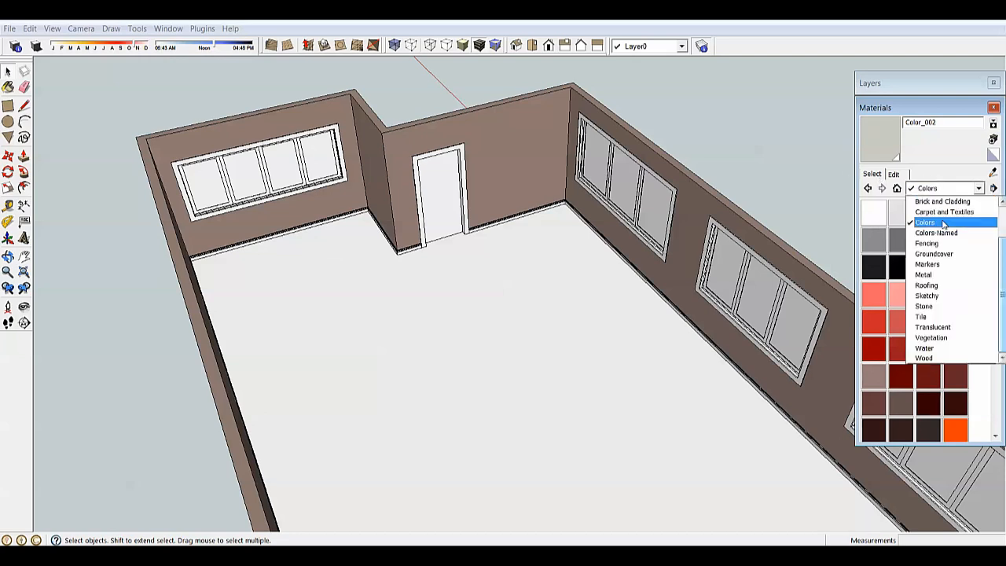
left_click(924, 357)
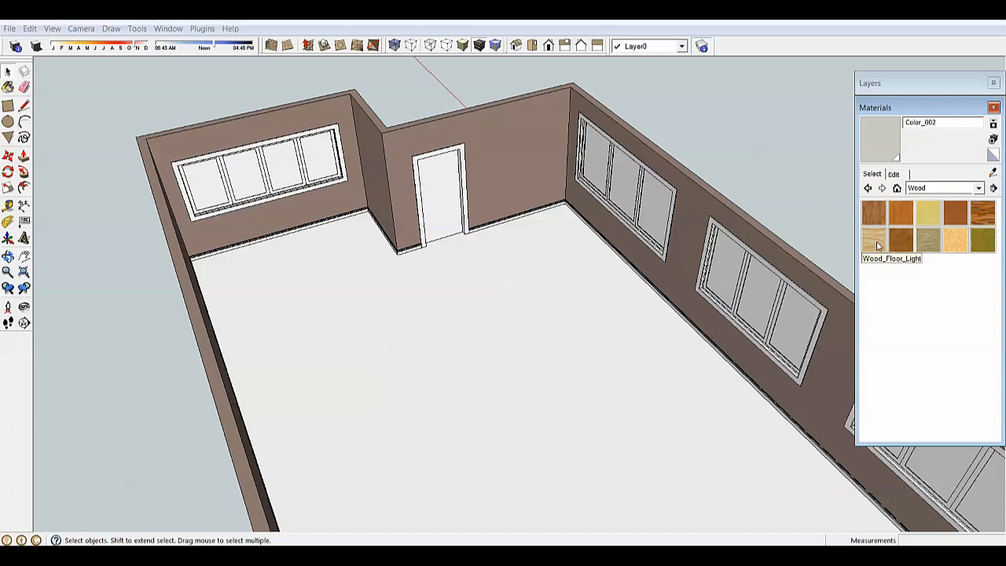
left_click(878, 246)
mouse_move(755, 315)
middle_mouse_down()
mouse_move(714, 322)
mouse_move(637, 366)
middle_mouse_up()
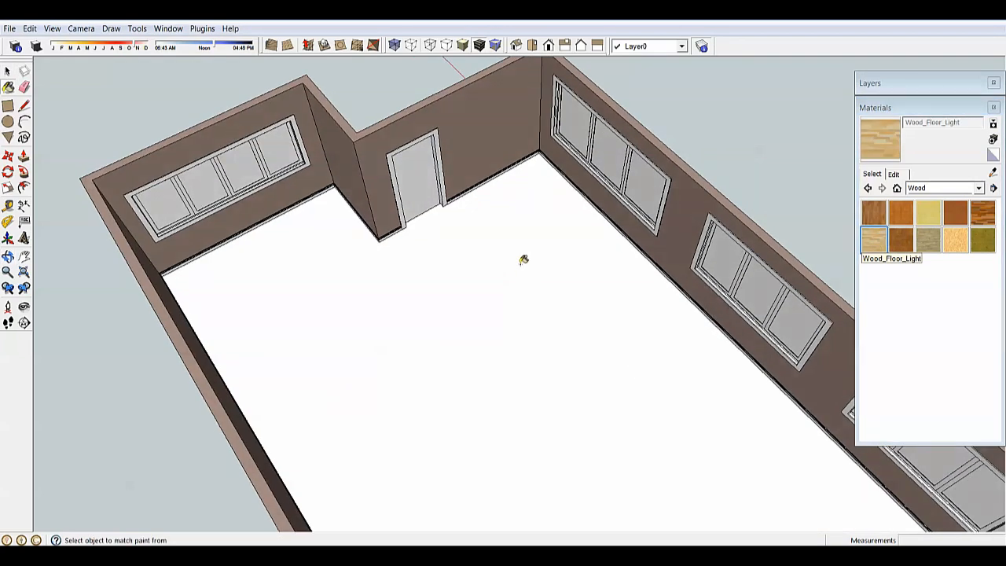
left_click(576, 301)
Examine the wood texture on the floor from several angles and distances
mouse_move(658, 413)
middle_mouse_down()
mouse_move(478, 191)
mouse_move(667, 74)
mouse_move(485, 344)
mouse_move(495, 349)
mouse_move(396, 387)
mouse_move(366, 288)
mouse_move(485, 272)
mouse_move(449, 265)
mouse_move(590, 336)
mouse_move(483, 371)
middle_mouse_up()
scroll(458, 385, "up", 4)
mouse_move(571, 328)
middle_mouse_down()
mouse_move(458, 384)
mouse_move(458, 301)
mouse_move(384, 330)
middle_mouse_up()
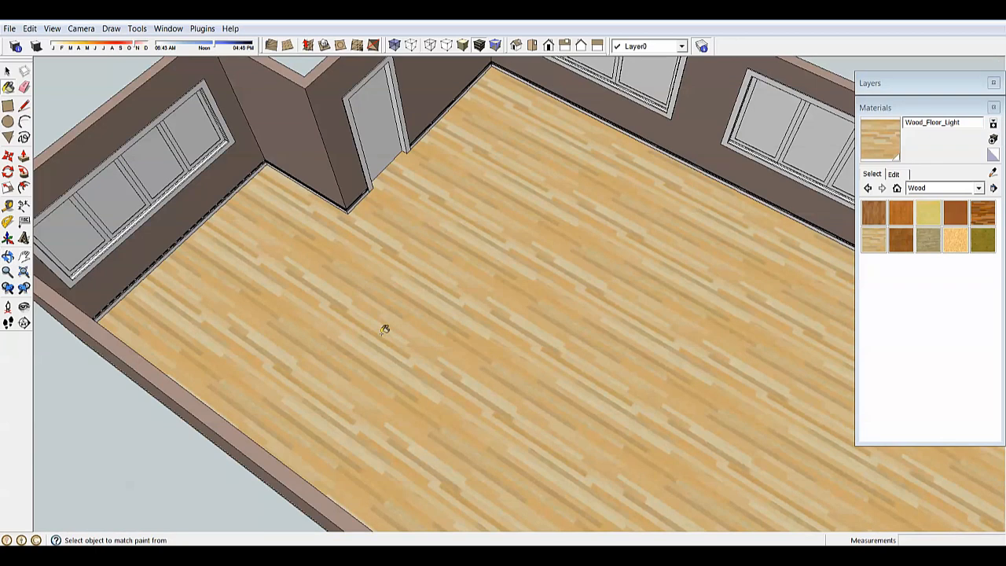
scroll(385, 330, "down", 4)
middle_click_drag(566, 370, 597, 426)
scroll(560, 343, "down", 2)
middle_click_drag(461, 349, 576, 340)
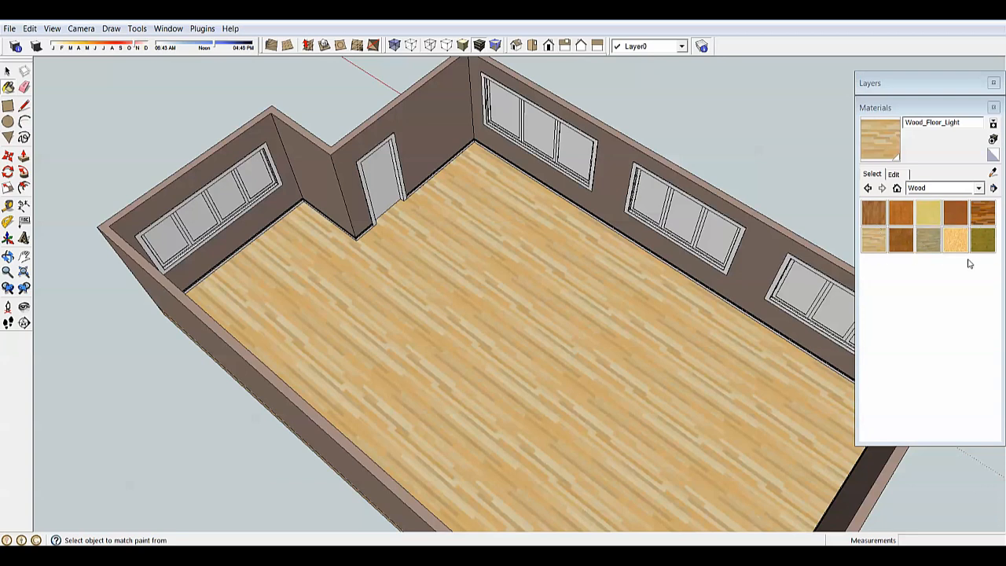
middle_click_drag(637, 358, 586, 284)
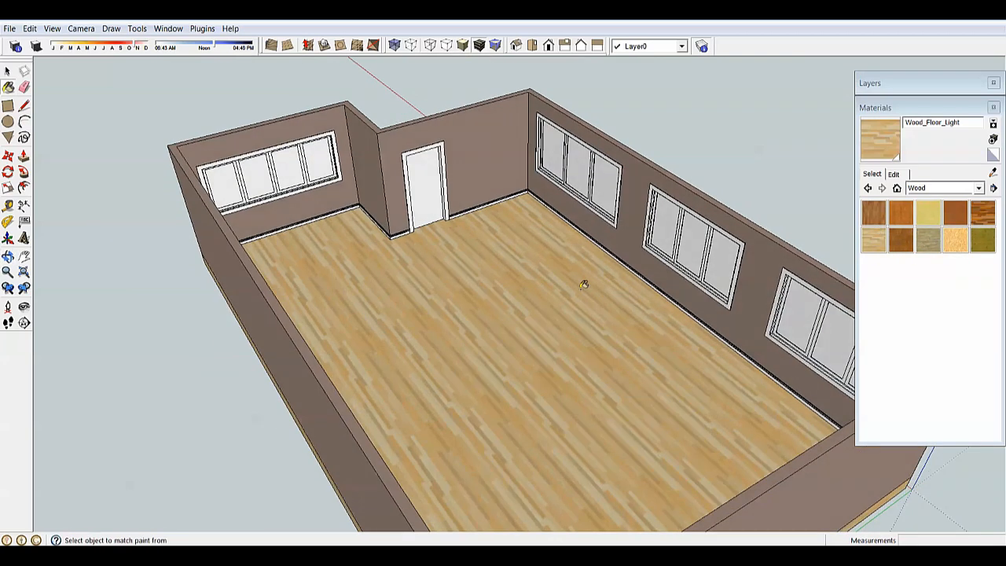
Darken the floor's Wood_Floor_Light material to a deep brown with about hue 26, saturation 35 and lightness 9
left_click(894, 174)
left_click_drag(898, 263, 880, 224)
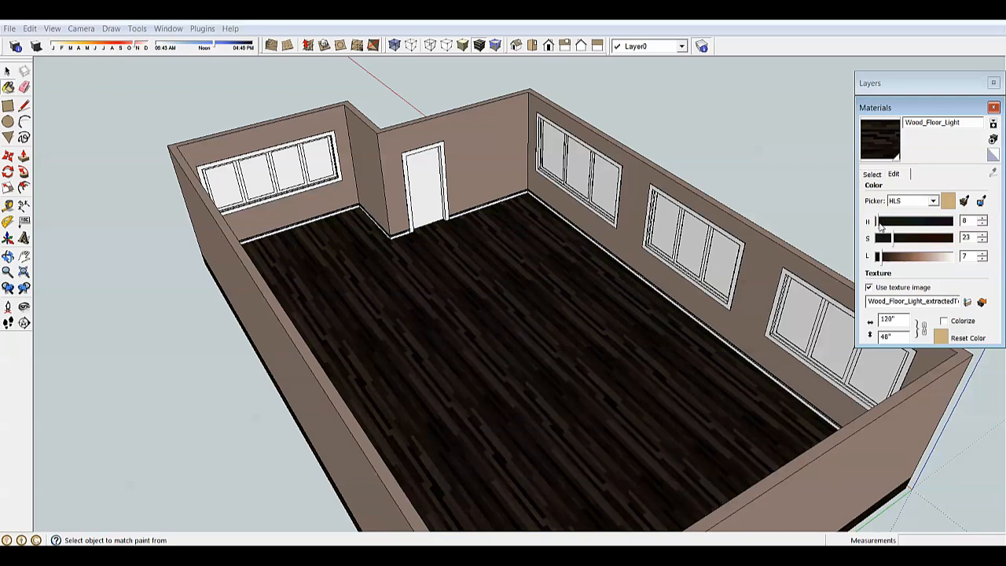
middle_click_drag(338, 295, 521, 369)
scroll(380, 373, "up", 5)
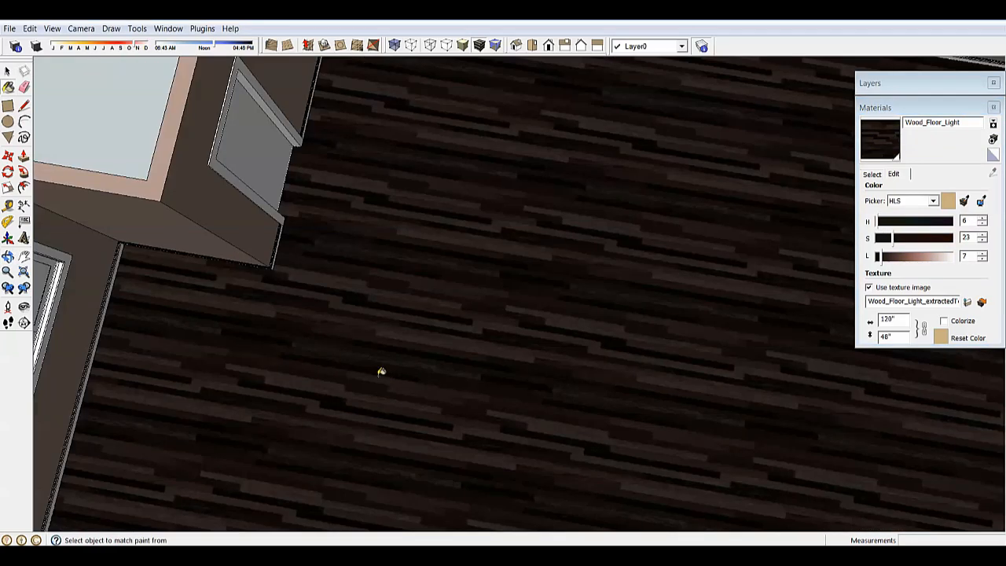
middle_click_drag(380, 373, 588, 279)
middle_click_drag(568, 303, 636, 281)
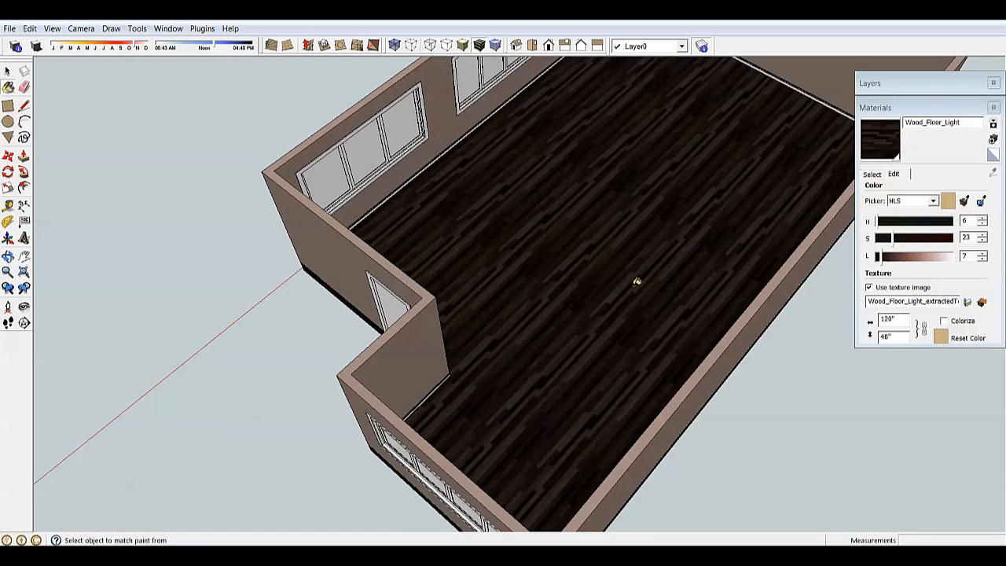
mouse_move(651, 335)
middle_mouse_down()
mouse_move(671, 332)
mouse_move(649, 202)
mouse_move(721, 205)
mouse_move(781, 228)
middle_mouse_up()
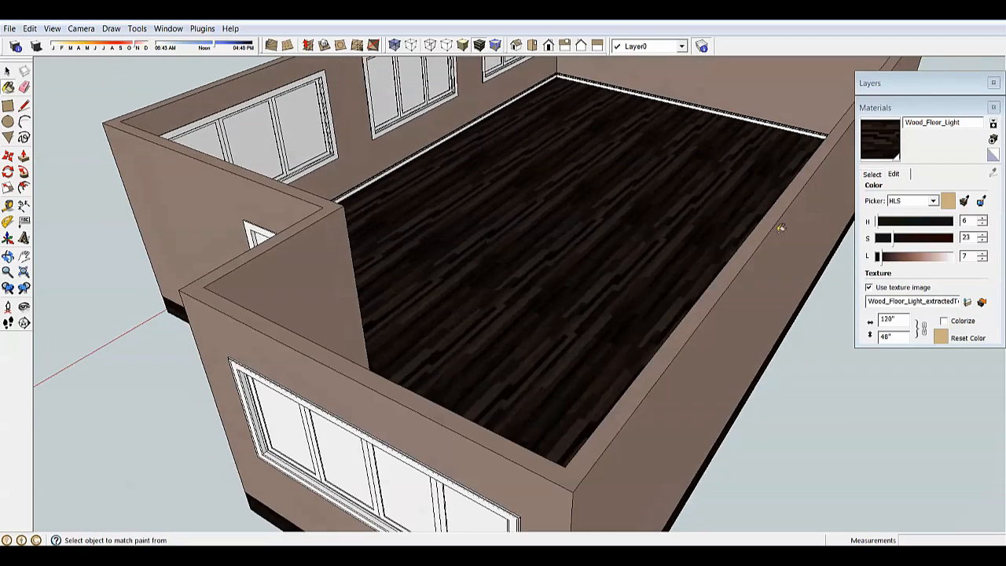
left_click(880, 227)
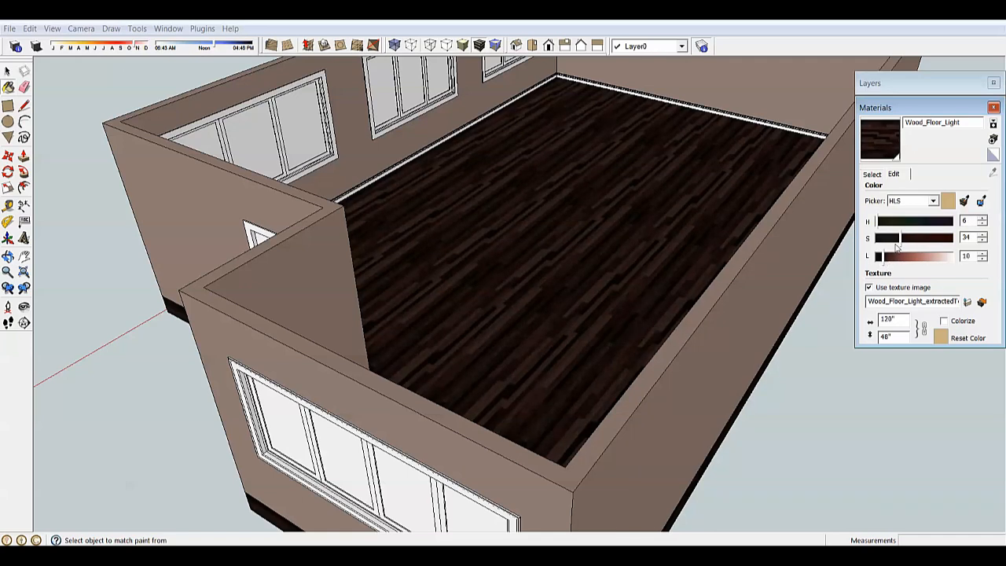
Inspect the darkened wood floor up close and from different sides of the house
middle_click_drag(613, 338, 550, 359)
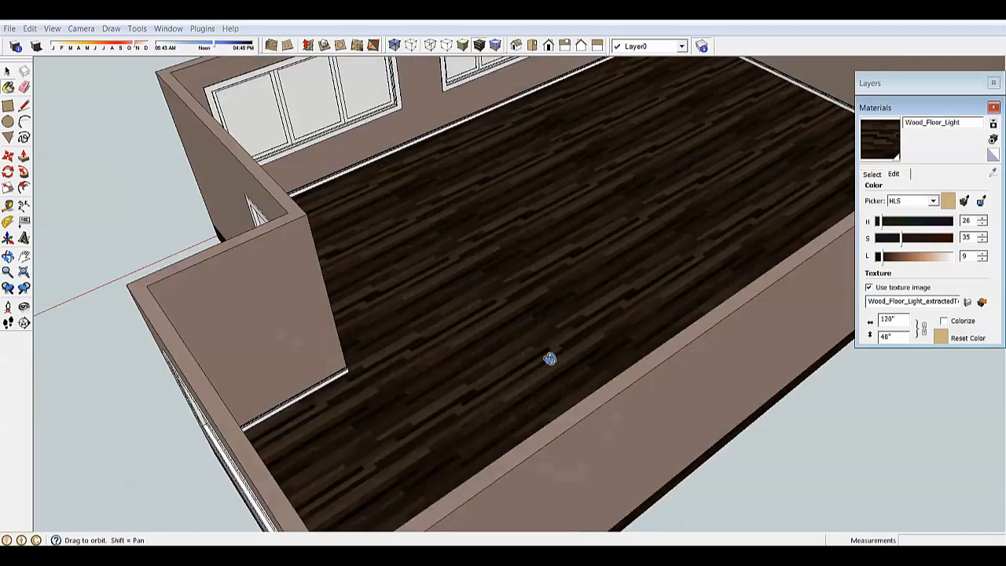
middle_click_drag(384, 399, 282, 361)
scroll(429, 260, "down", 4)
middle_click_drag(514, 334, 609, 348)
scroll(540, 356, "up", 2)
middle_click_drag(346, 361, 429, 370)
scroll(409, 375, "up", 4)
middle_click_drag(334, 384, 599, 323)
scroll(599, 323, "down", 3)
mouse_move(496, 364)
middle_mouse_down()
mouse_move(490, 393)
mouse_move(484, 360)
mouse_move(433, 332)
mouse_move(460, 362)
mouse_move(511, 358)
middle_mouse_up()
scroll(489, 393, "up", 3)
scroll(433, 333, "down", 4)
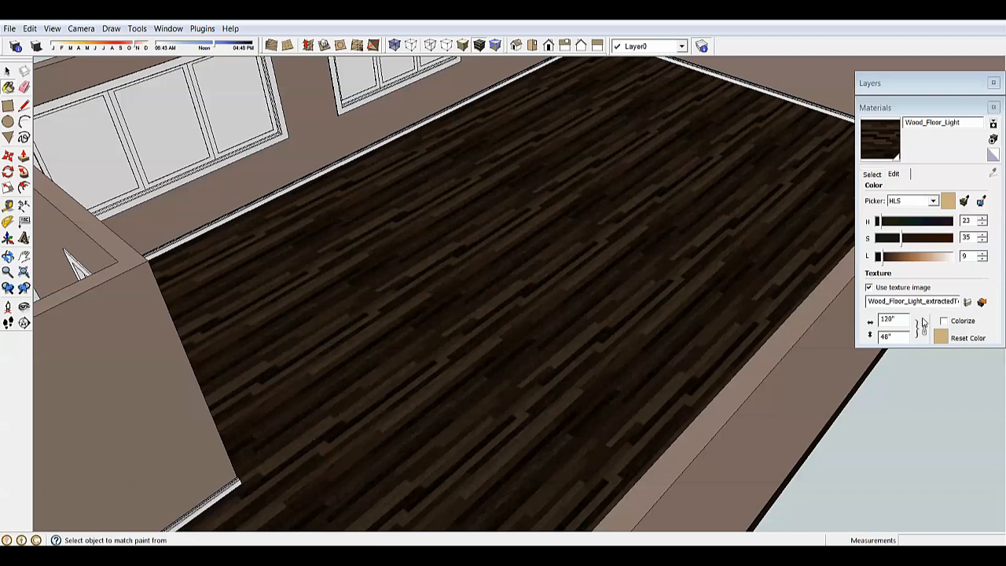
Set the floor material's texture width to 240" with proportional height, and toggle off its aspect ratio lock
left_click(906, 338)
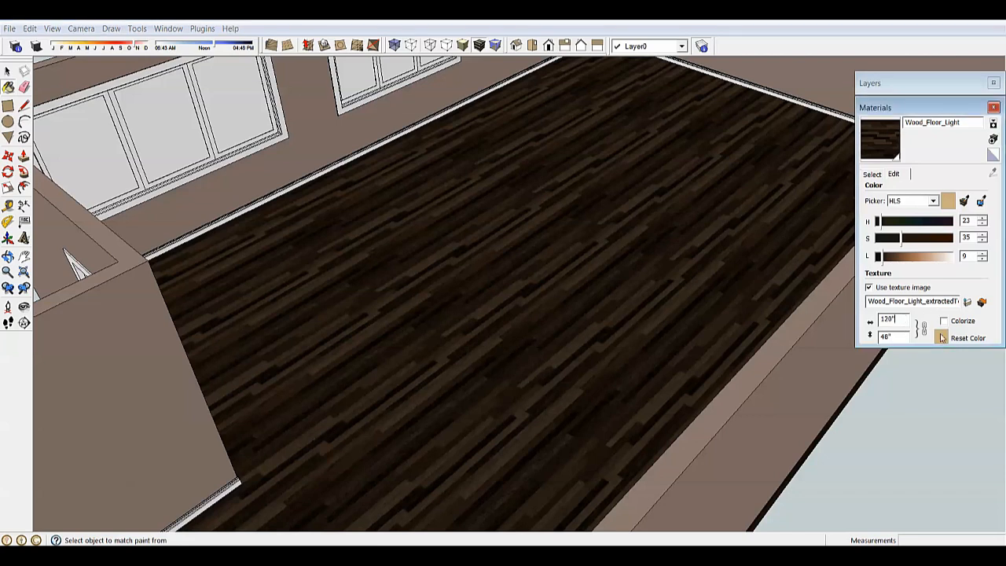
left_click_drag(935, 345, 925, 449)
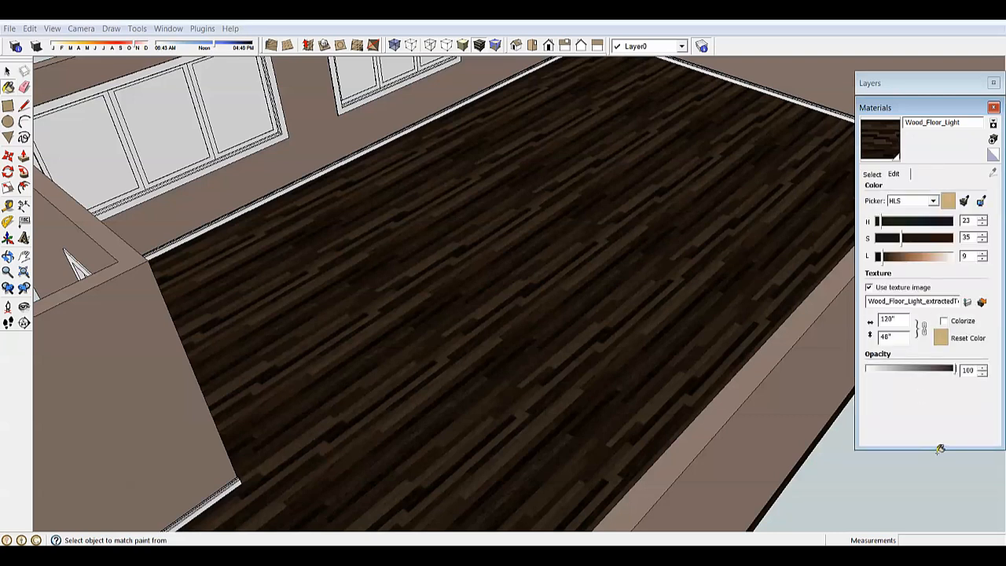
left_click_drag(935, 449, 924, 409)
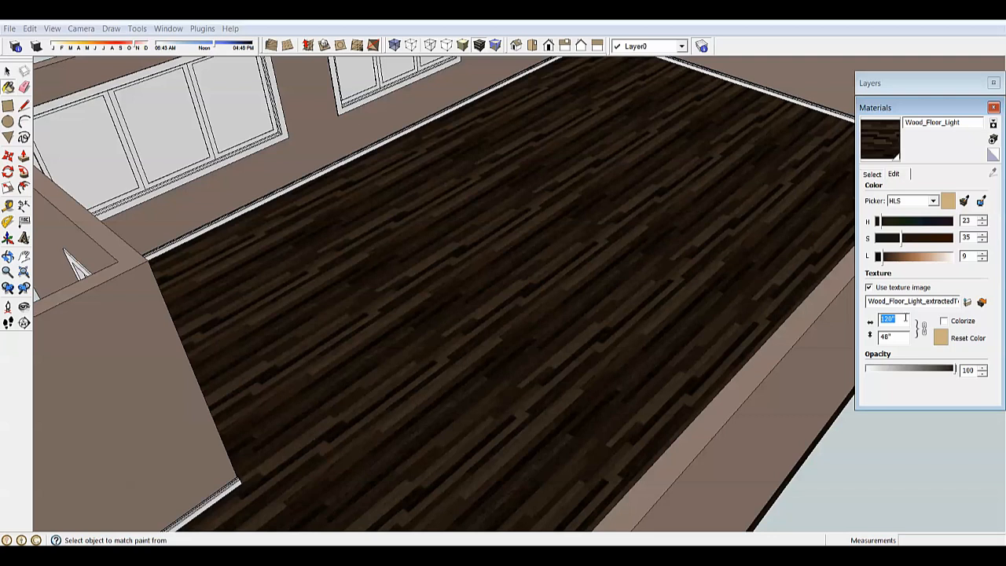
type("240")
middle_click_drag(660, 292, 597, 308)
middle_click_drag(700, 359, 572, 349)
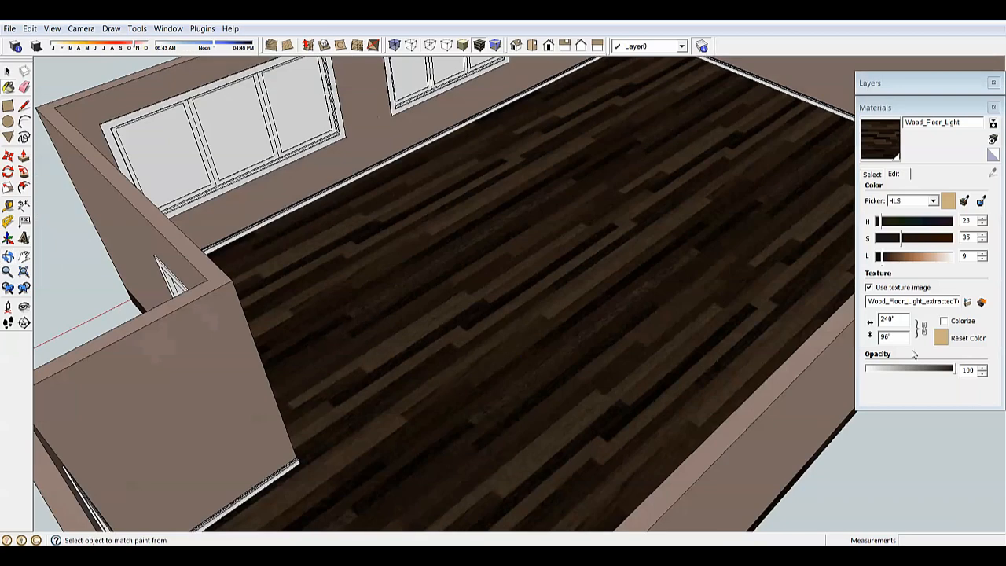
left_click(924, 328)
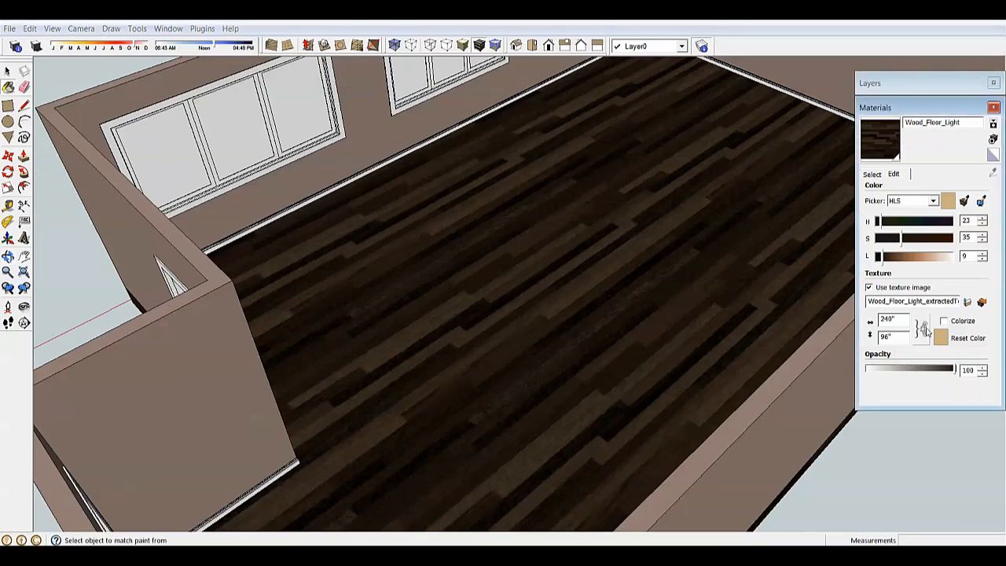
Set the floor material's texture height to 200" independently of its width and check the plank proportions
type("200")
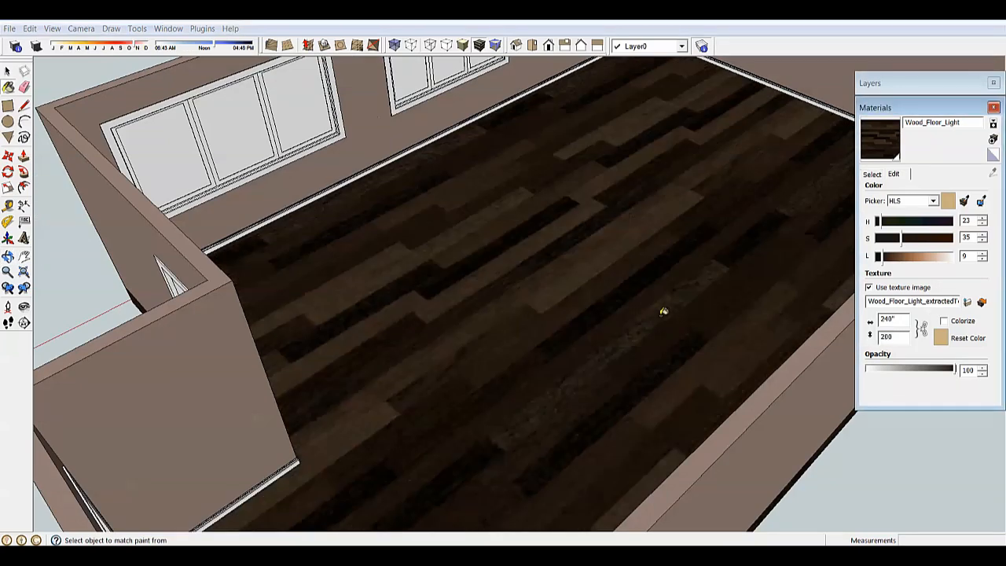
middle_click_drag(664, 312, 558, 362)
left_click(910, 322)
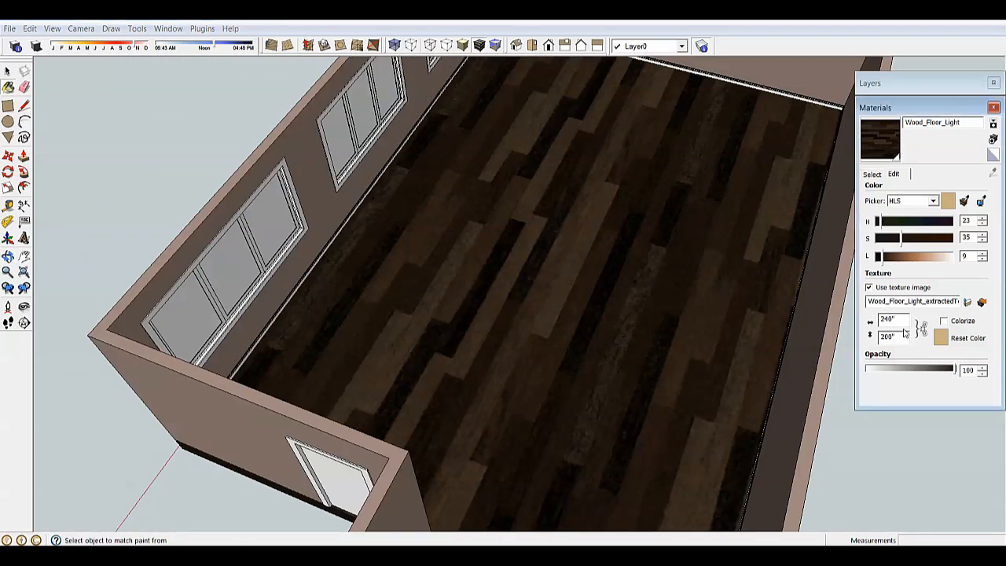
scroll(579, 297, "down", 5)
middle_click_drag(580, 296, 519, 413)
scroll(646, 333, "up", 5)
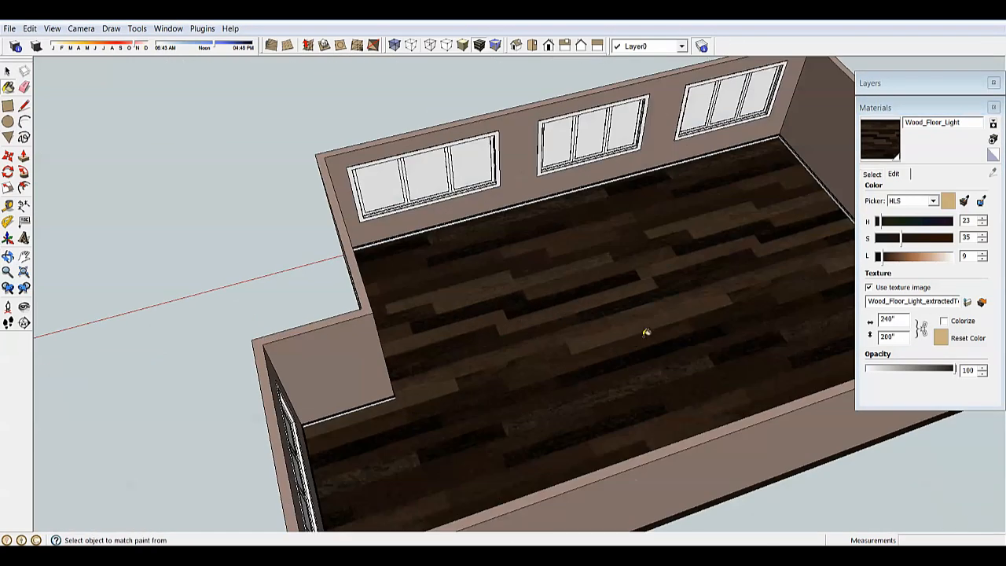
Lock the floor texture's aspect ratio again and set its width to 150" with proportional height
left_click(924, 330)
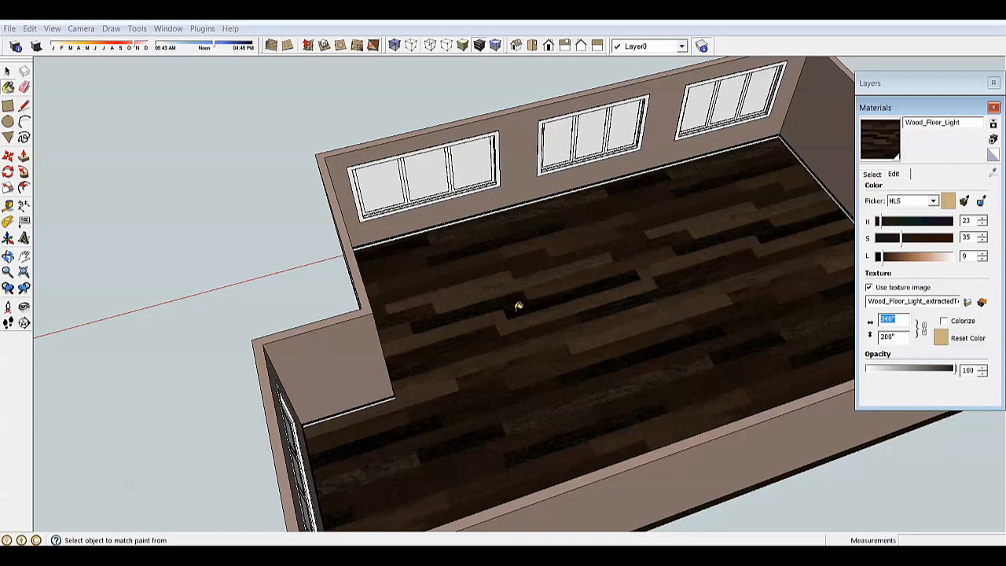
type("150")
key("Return")
middle_click_drag(786, 292, 290, 336)
scroll(425, 393, "up", 2)
middle_click_drag(425, 397, 599, 369)
scroll(519, 380, "down", 4)
mouse_move(511, 381)
middle_mouse_down()
mouse_move(533, 371)
mouse_move(503, 330)
mouse_move(451, 338)
mouse_move(458, 321)
mouse_move(343, 351)
mouse_move(554, 410)
mouse_move(382, 301)
mouse_move(484, 248)
middle_mouse_up()
middle_click_drag(727, 258, 832, 259)
Paint all four panes of the four-pane window beside the door with Translucent_Glass_Green_Dark from the Translucent materials
left_click(871, 173)
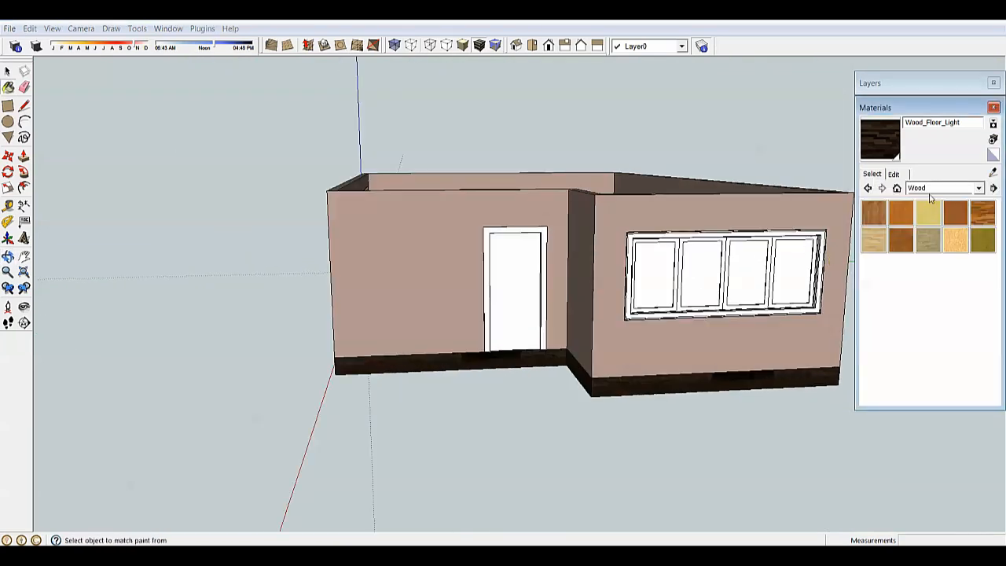
left_click(936, 188)
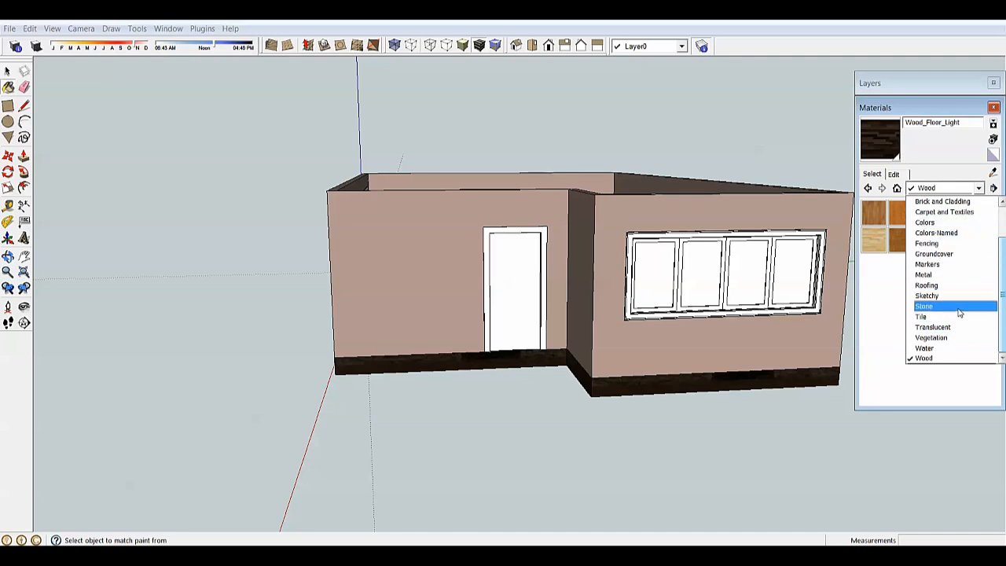
left_click(935, 327)
middle_click_drag(798, 290, 863, 245)
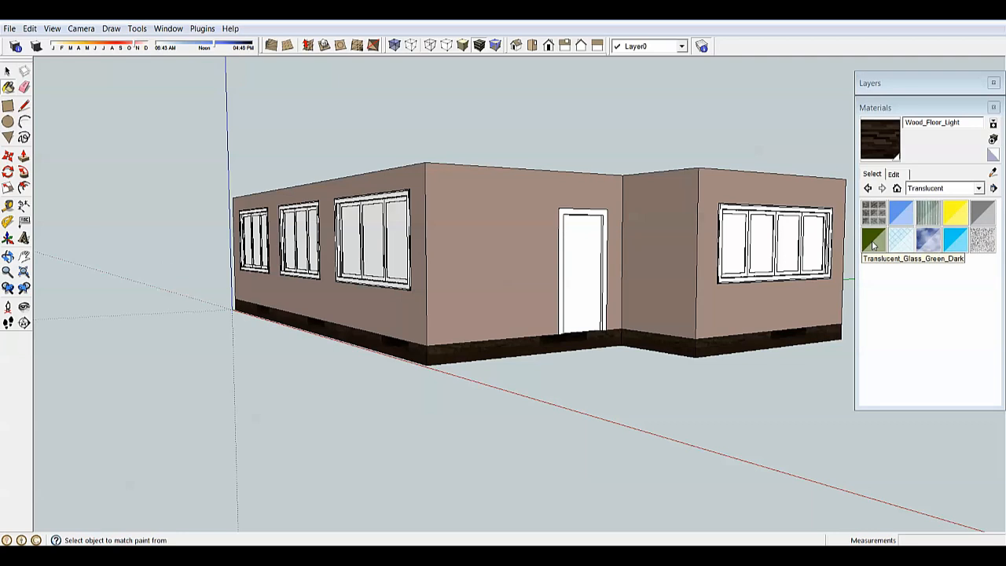
left_click(874, 245)
middle_click_drag(786, 259, 680, 256)
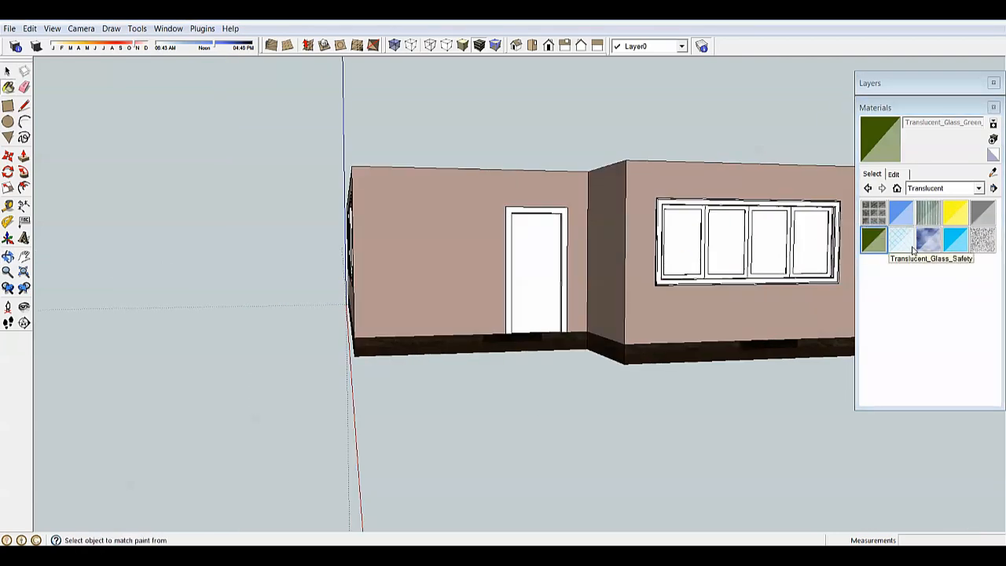
mouse_move(845, 249)
middle_mouse_down()
mouse_move(613, 229)
mouse_move(786, 236)
mouse_move(719, 243)
mouse_move(790, 229)
middle_mouse_up()
left_click(781, 232)
left_click(743, 242)
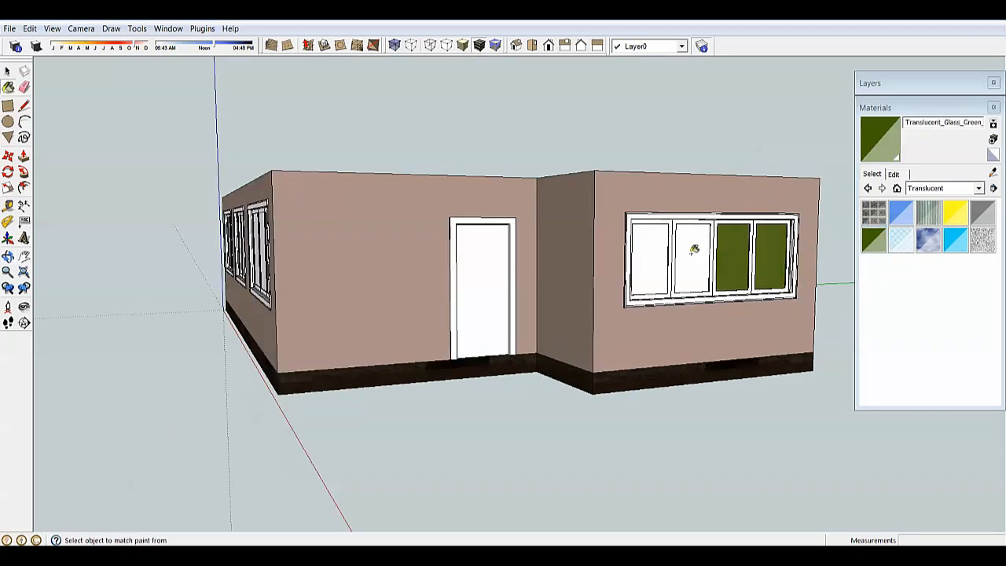
left_click(692, 250)
left_click(652, 253)
Paint the three panes of the long wall's window nearest the door corner with the dark green glass
middle_click_drag(607, 266, 753, 316)
scroll(354, 256, "up", 4)
left_click(412, 274)
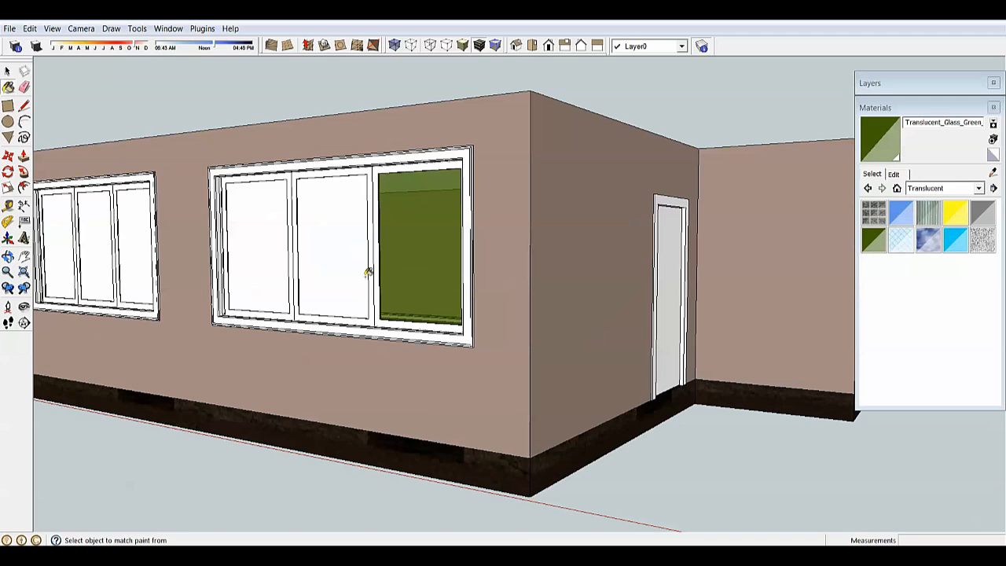
left_click(346, 279)
mouse_move(354, 286)
middle_mouse_down()
mouse_move(420, 332)
mouse_move(484, 356)
middle_mouse_up()
scroll(483, 350, "up", 5)
scroll(479, 334, "up", 3)
middle_click_drag(545, 307, 605, 294)
scroll(732, 308, "down", 4)
scroll(732, 308, "down", 2)
left_click(478, 286)
Paint the three panes of the long wall's middle window with the dark green glass
middle_click_drag(479, 286, 763, 288)
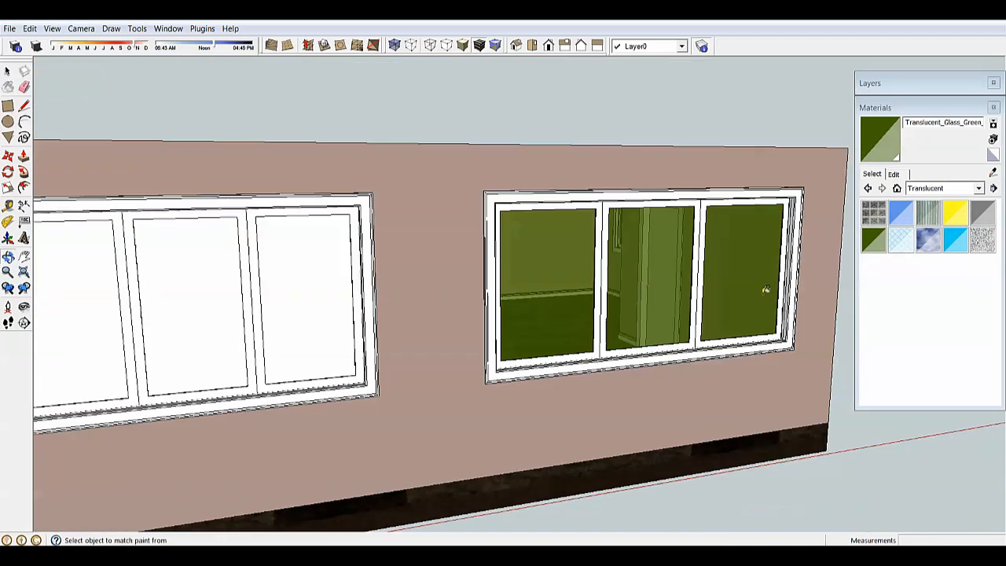
scroll(746, 296, "down", 3)
scroll(535, 302, "up", 1)
left_click(536, 301)
left_click(497, 305)
left_click(436, 303)
Paint the three panes of the long wall's farthest window with the dark green glass
scroll(435, 303, "down", 5)
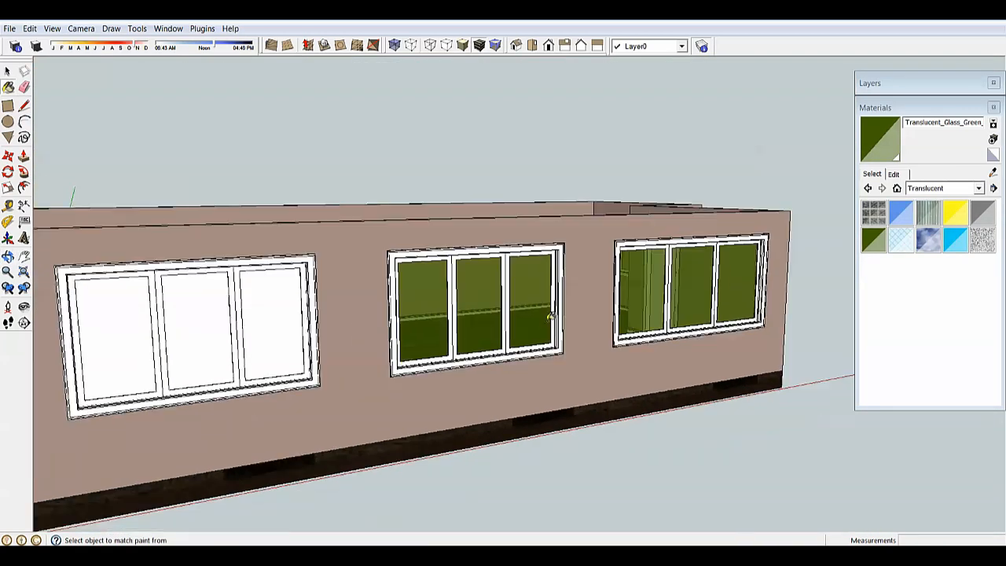
scroll(346, 326, "up", 3)
left_click(363, 323)
left_click(304, 336)
left_click(241, 341)
mouse_move(241, 341)
middle_mouse_down()
mouse_move(570, 322)
mouse_move(349, 353)
mouse_move(611, 377)
mouse_move(422, 382)
mouse_move(645, 361)
middle_mouse_up()
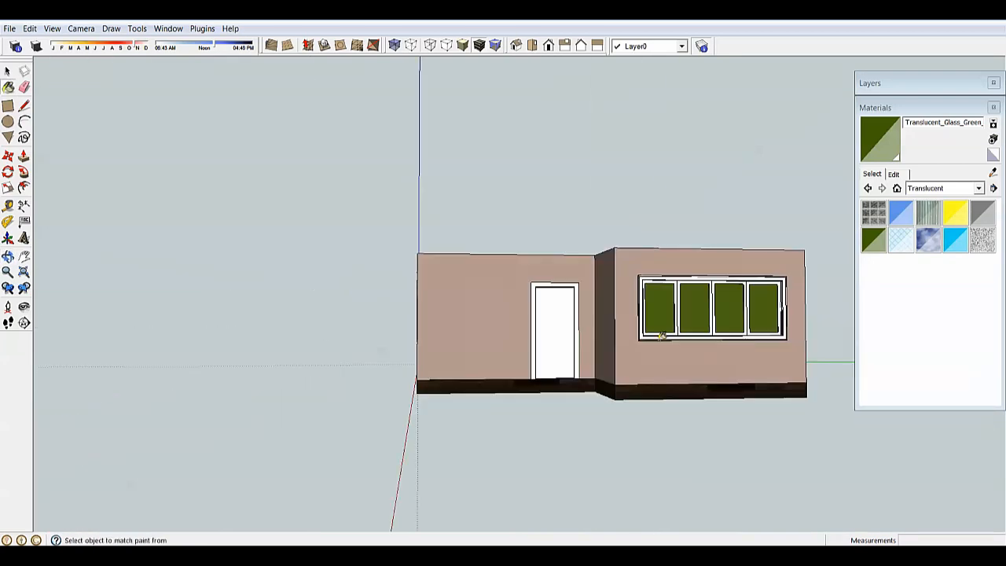
Mute and lighten the window glass material to about saturation 24 and lightness 80
scroll(644, 361, "up", 5)
scroll(687, 308, "down", 6)
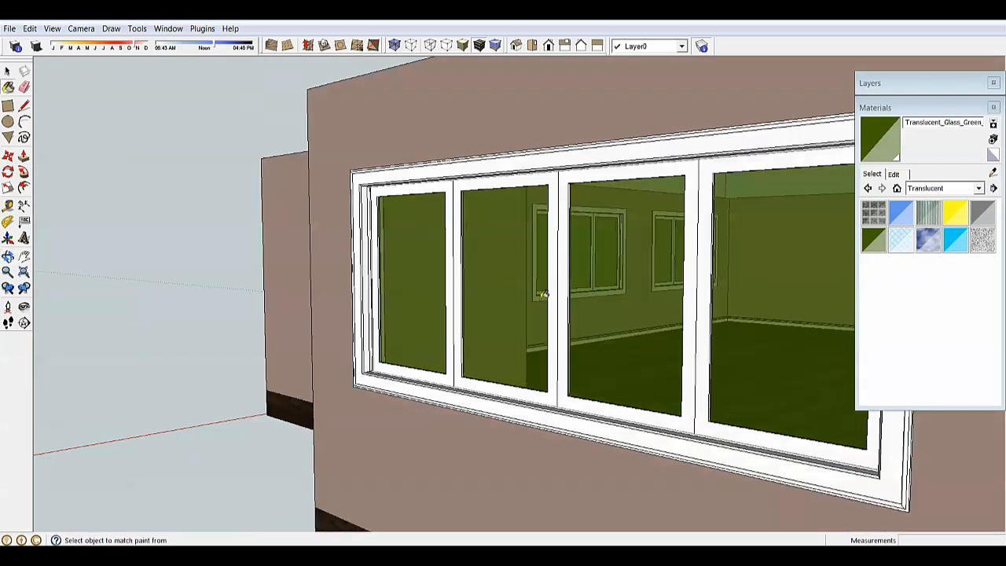
mouse_move(687, 309)
middle_mouse_down()
mouse_move(743, 348)
mouse_move(609, 339)
mouse_move(658, 325)
mouse_move(637, 362)
mouse_move(645, 345)
mouse_move(715, 334)
middle_mouse_up()
scroll(644, 345, "up", 4)
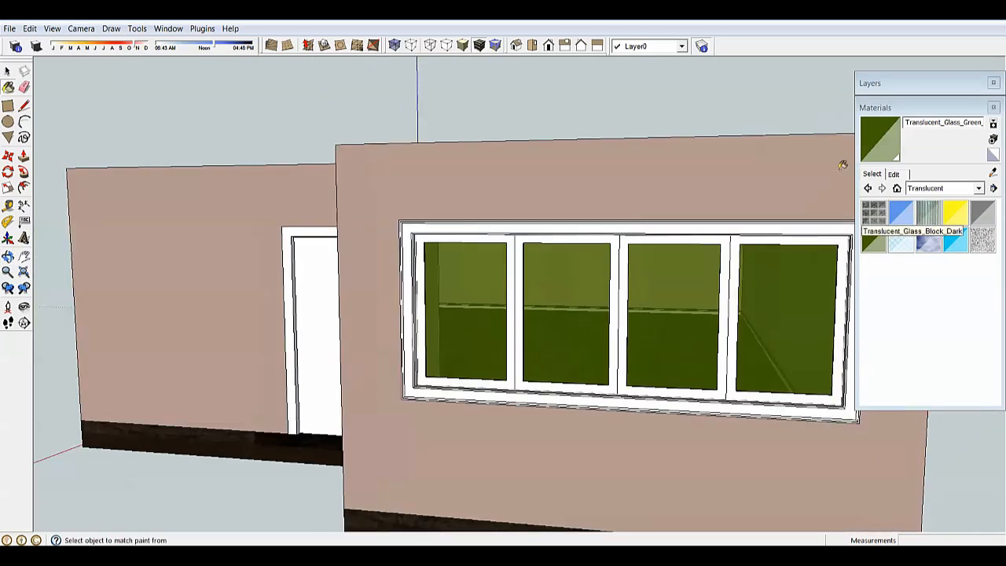
left_click(894, 175)
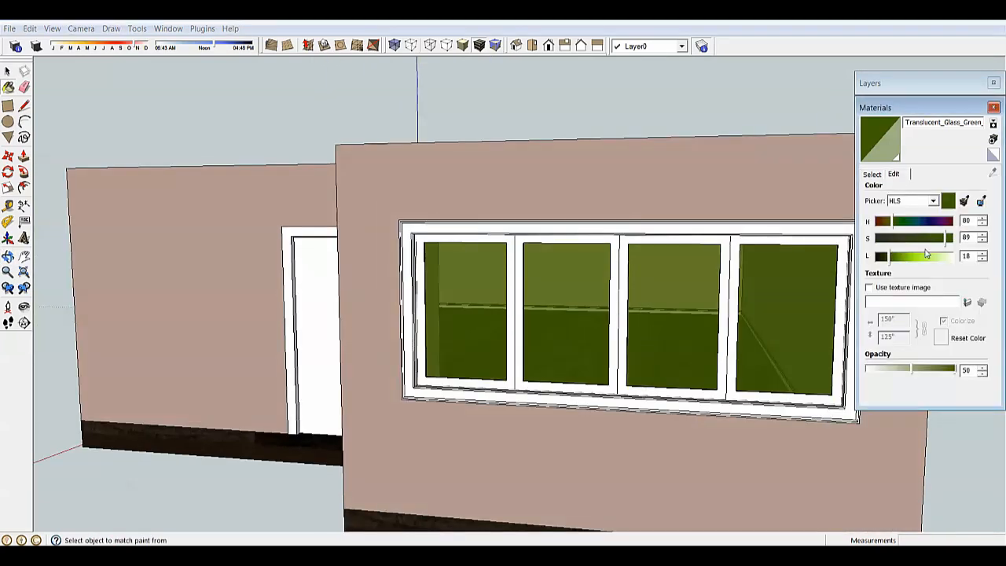
left_click(891, 239)
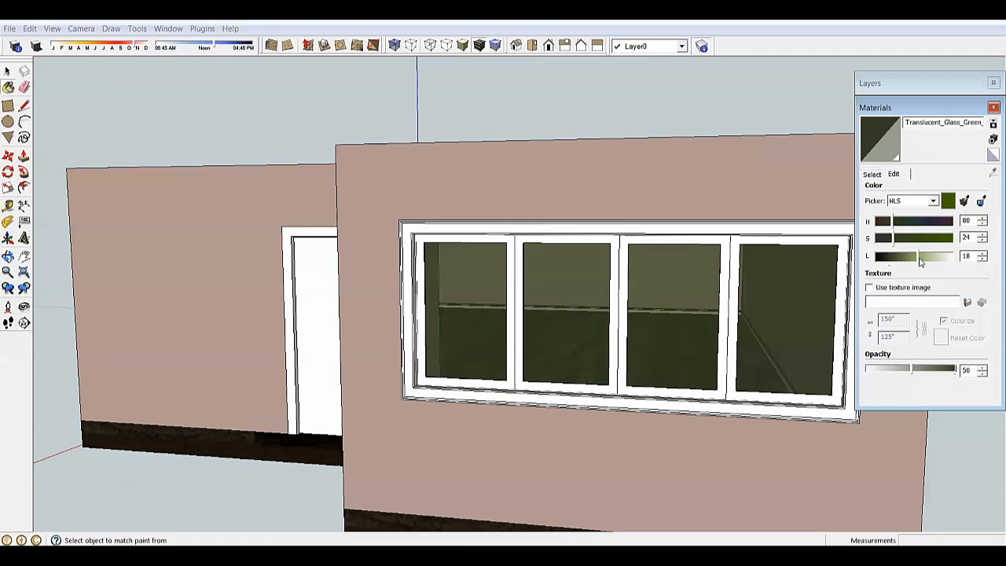
left_click_drag(942, 264, 934, 264)
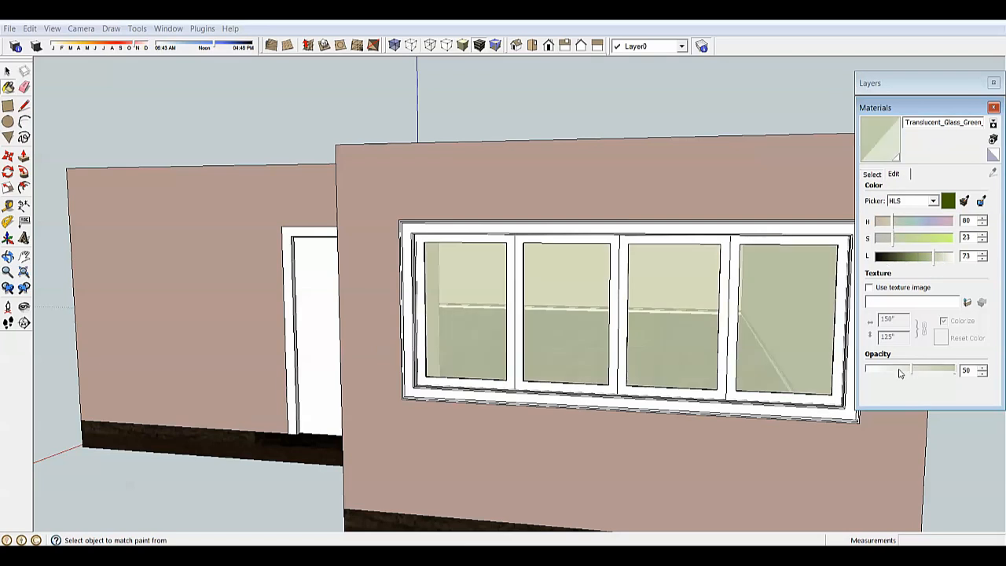
left_click_drag(935, 267, 940, 264)
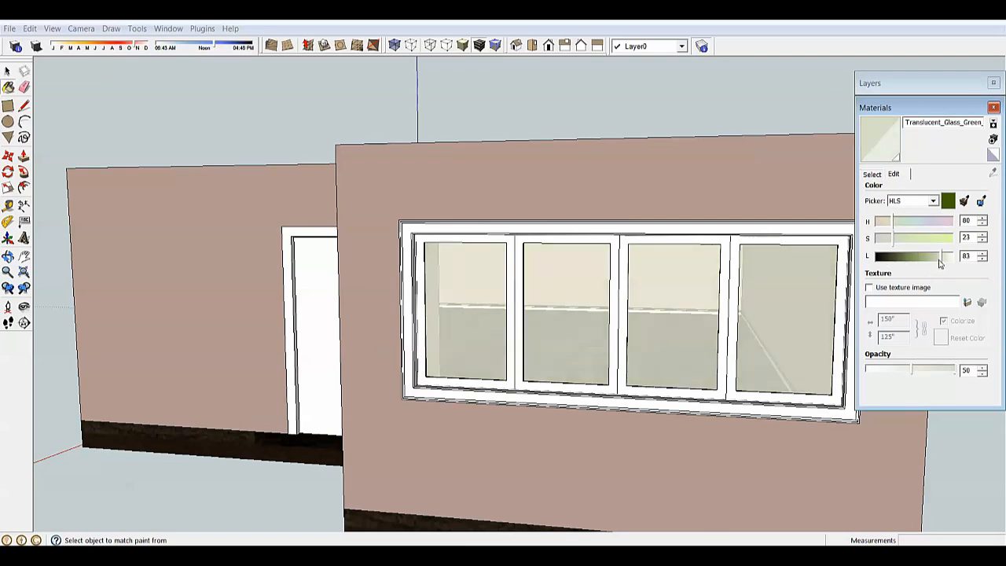
Reduce the glass material's opacity to 23
middle_click_drag(726, 338, 629, 366)
scroll(640, 311, "up", 4)
scroll(725, 341, "up", 3)
left_click_drag(912, 370, 886, 372)
scroll(564, 369, "down", 5)
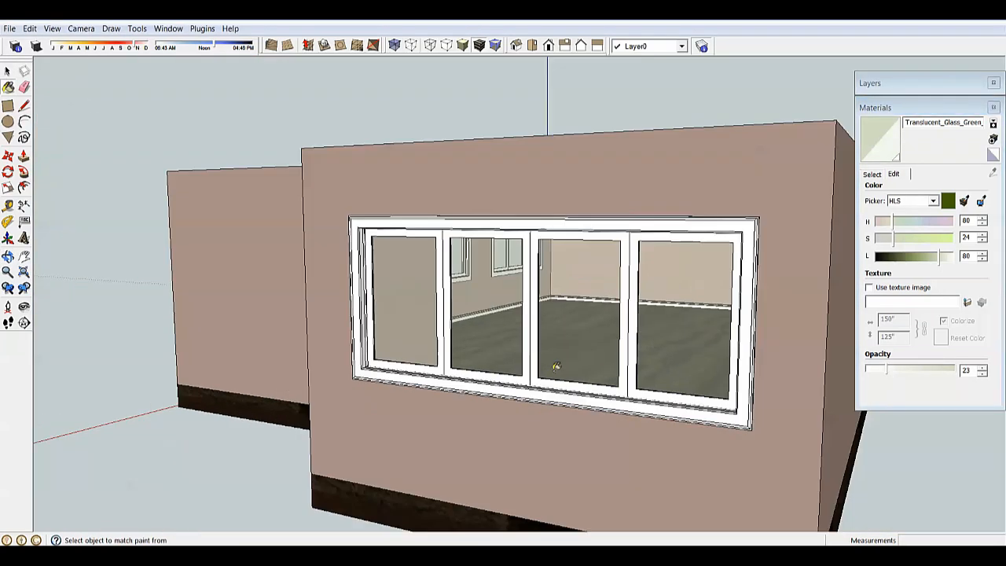
Shift the glass material's hue to about 137 and check the tint on the house's windows
middle_click_drag(558, 367, 701, 359)
scroll(569, 364, "down", 4)
scroll(419, 357, "up", 4)
middle_click_drag(420, 356, 490, 384)
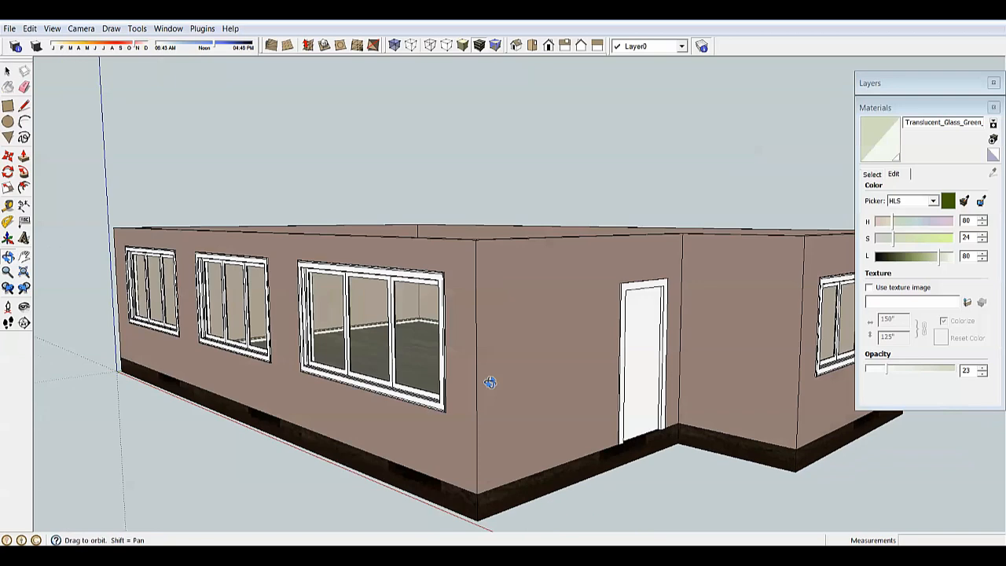
scroll(511, 371, "up", 2)
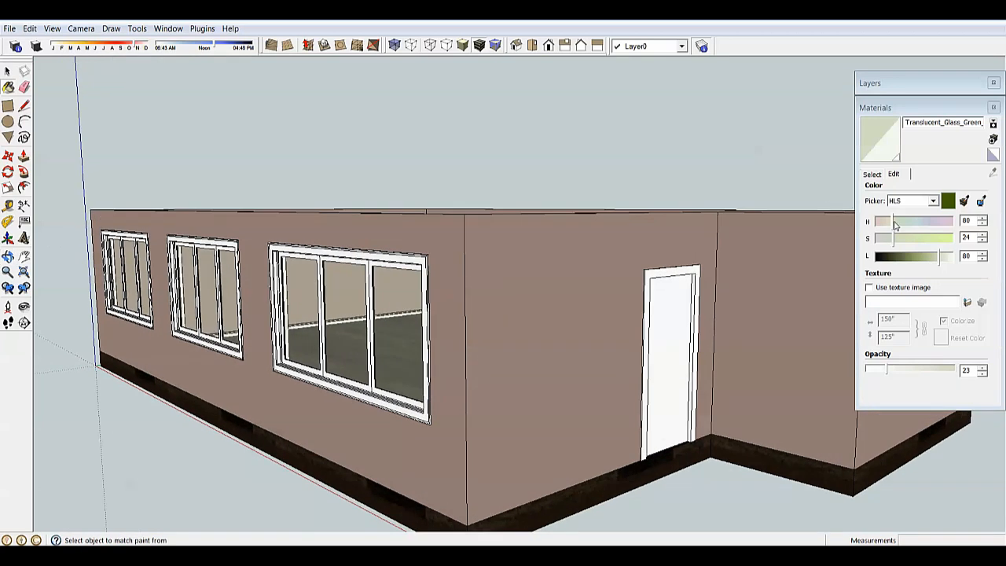
left_click_drag(894, 226, 922, 231)
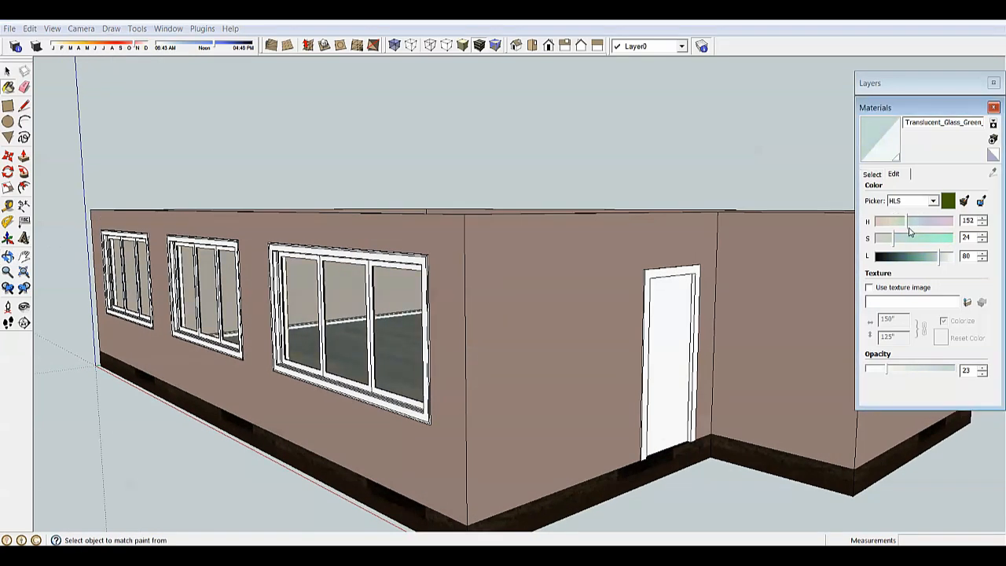
middle_click_drag(699, 323, 643, 335)
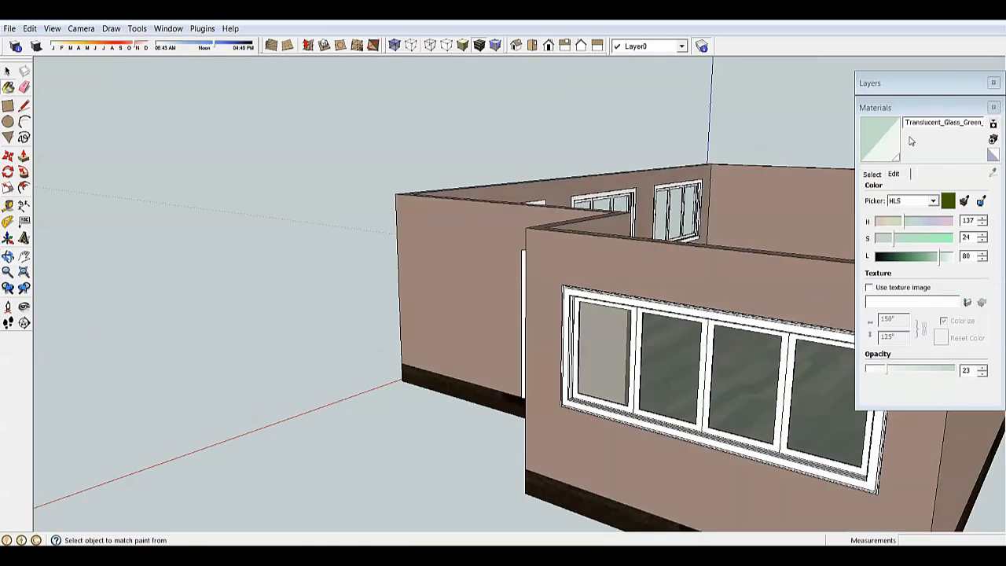
Paint the four-pane window's outer frame and its outermost sash with Wood_Cherry_Original from the Wood materials
left_click(873, 176)
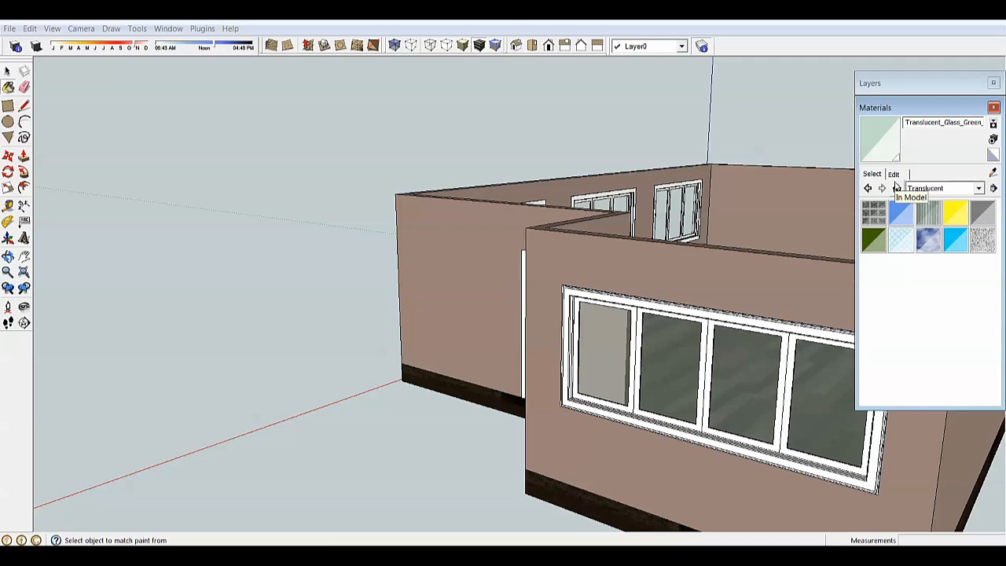
left_click(936, 189)
left_click(935, 359)
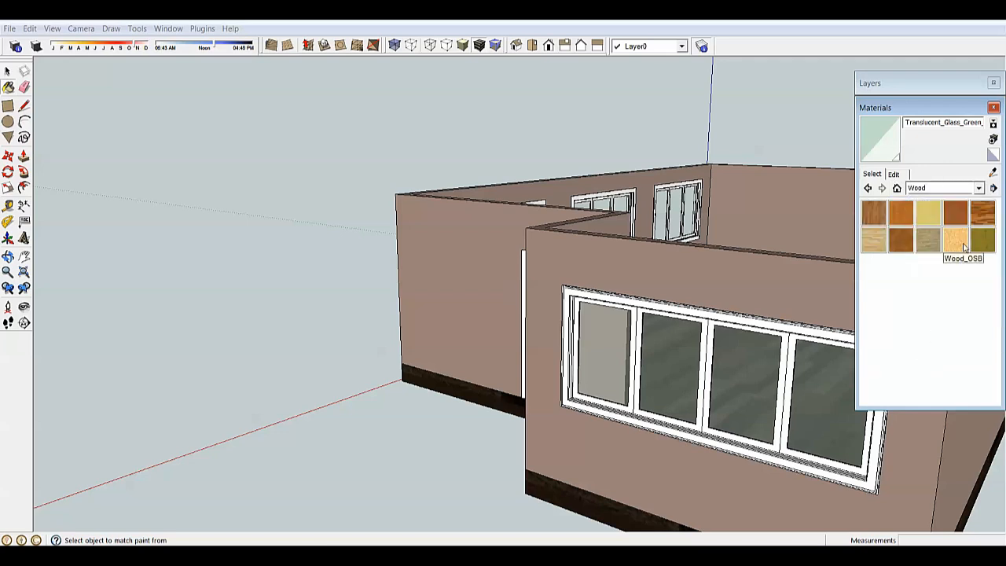
left_click(954, 210)
middle_click_drag(691, 269, 621, 287)
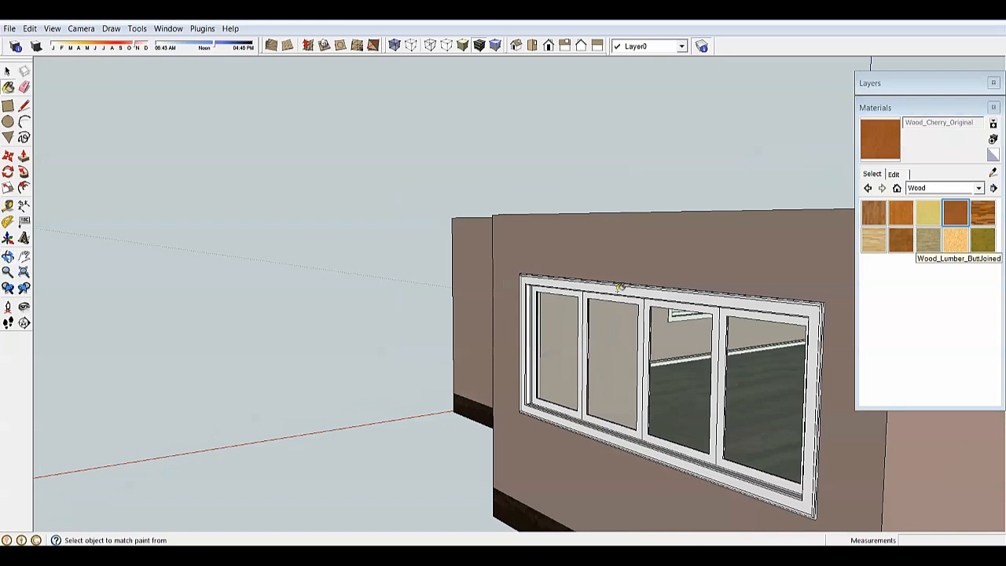
scroll(621, 287, "down", 5)
scroll(641, 295, "up", 8)
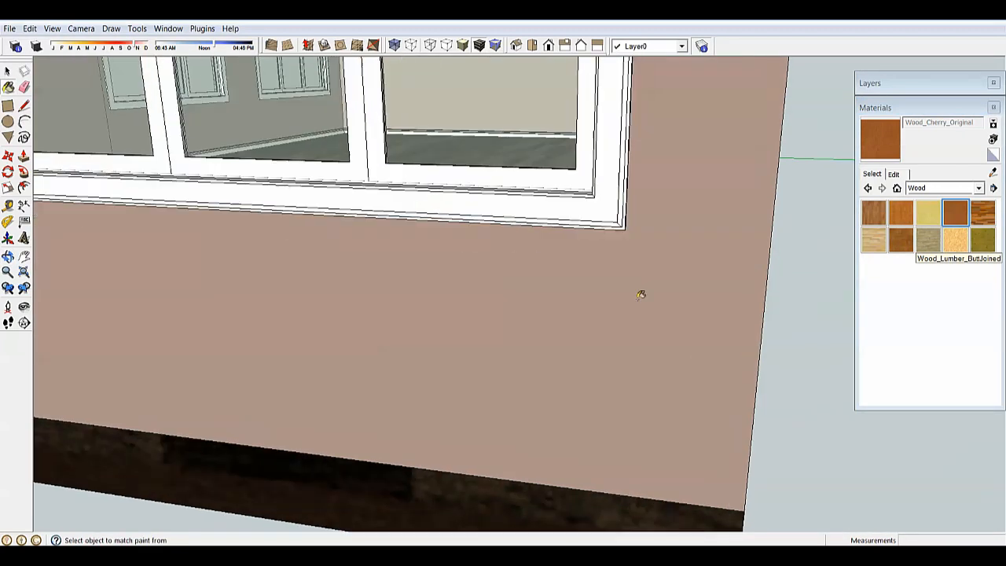
left_click(605, 205)
left_click(580, 178)
Paint the remaining three sashes of the four-pane window with Wood_Cherry_Original
scroll(700, 275, "down", 3)
middle_click_drag(603, 305, 493, 210)
left_click(493, 209)
scroll(568, 263, "down", 3)
middle_click_drag(568, 263, 668, 271)
scroll(406, 262, "up", 4)
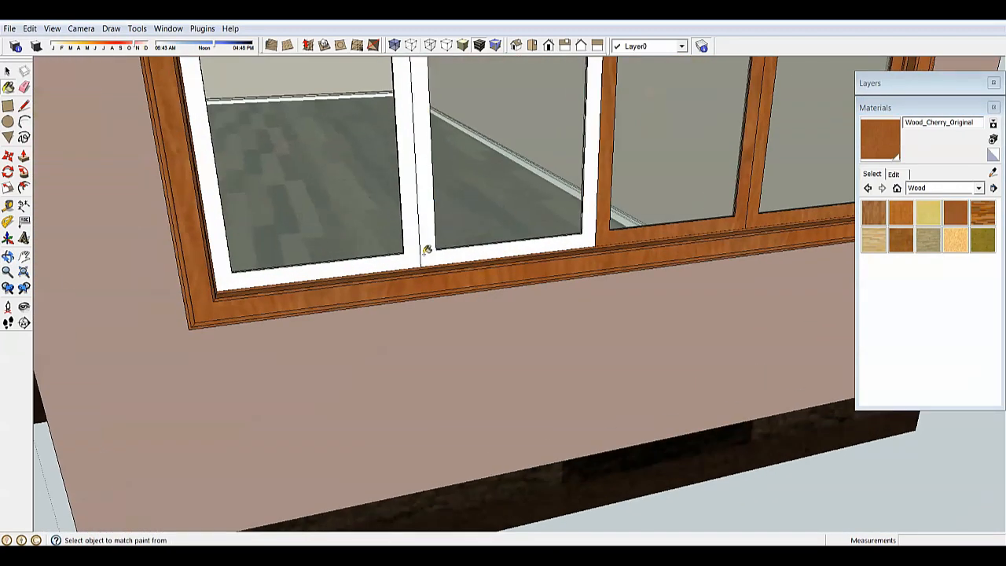
left_click(424, 252)
left_click(415, 254)
Paint the frame and three sashes of the long wall's window nearest the door corner with Wood_Cherry_Original
scroll(743, 332, "down", 6)
scroll(445, 310, "up", 2)
middle_click_drag(445, 310, 582, 342)
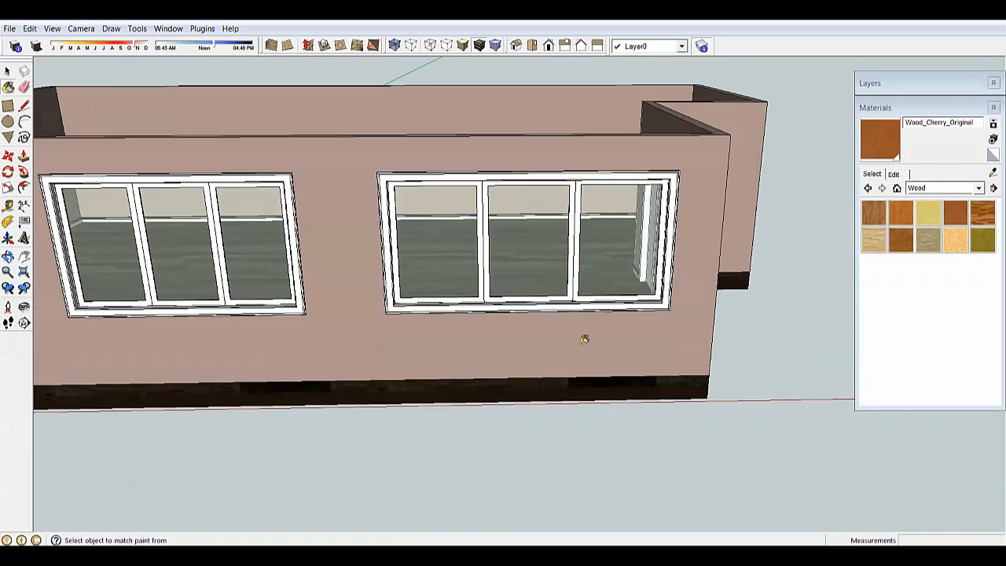
scroll(584, 338, "up", 5)
left_click(736, 239)
left_click(725, 218)
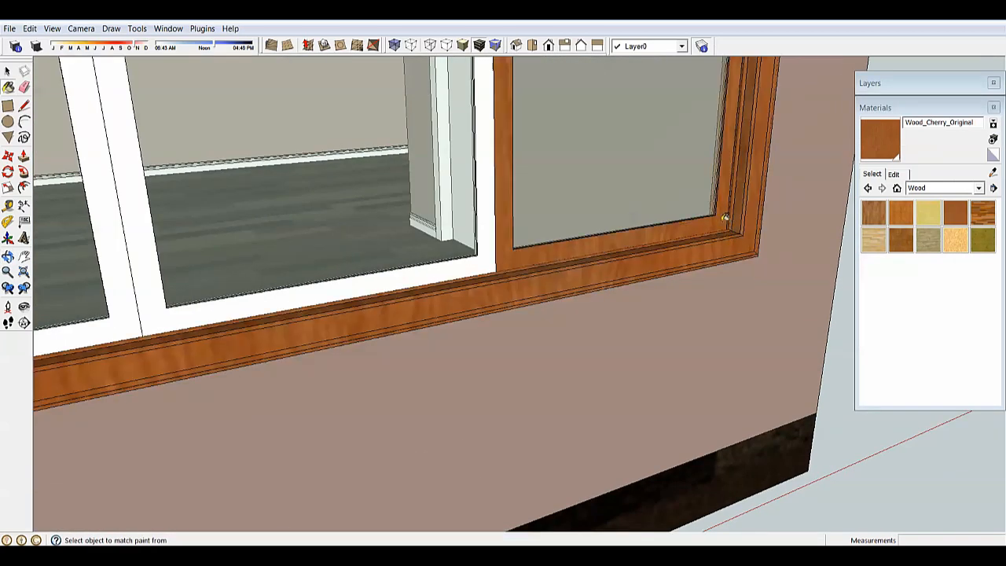
scroll(724, 218, "down", 3)
scroll(541, 260, "up", 5)
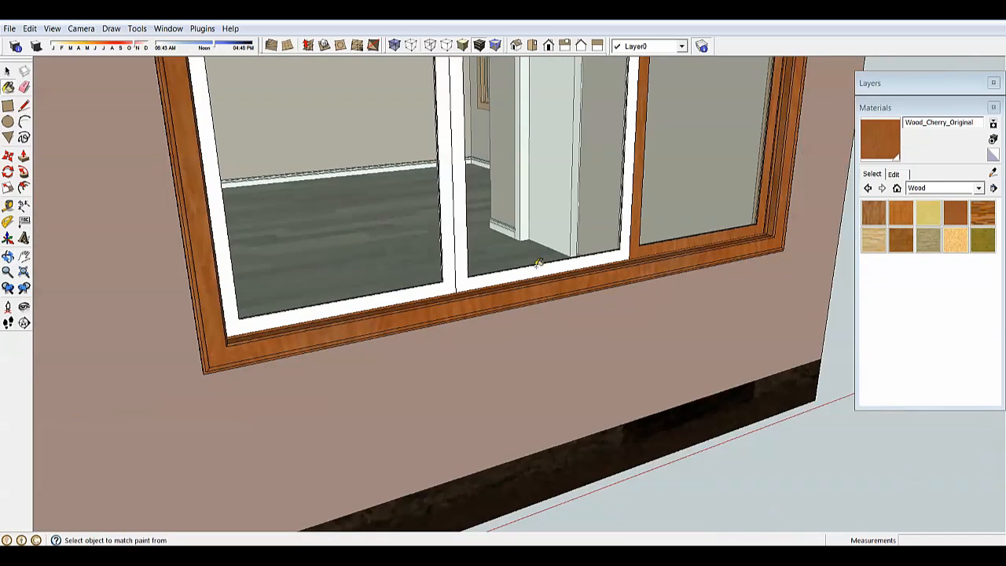
left_click(538, 264)
left_click(422, 288)
Paint the frame and three sashes of the long wall's middle window with Wood_Cherry_Original
scroll(669, 275, "down", 5)
scroll(321, 327, "up", 4)
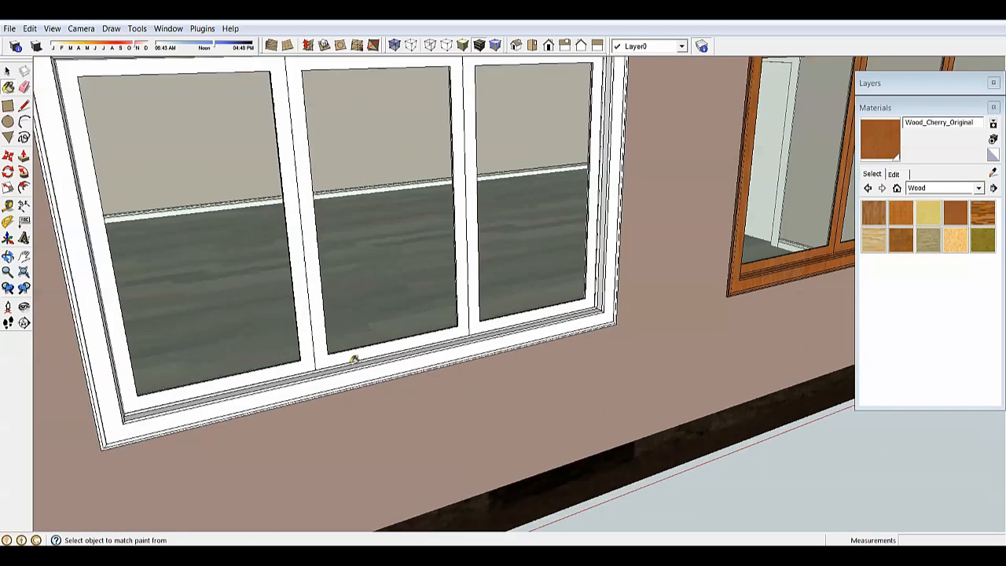
left_click(354, 360)
left_click(314, 367)
left_click(355, 368)
left_click(493, 322)
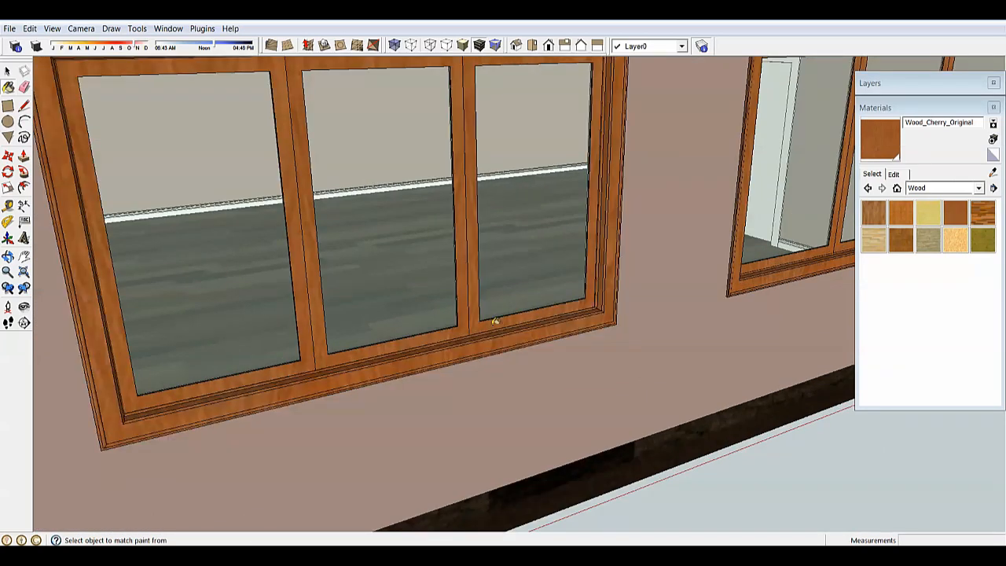
Paint the frame and three sashes of the long wall's remaining window with Wood_Cherry_Original
scroll(495, 322, "down", 5)
scroll(426, 354, "up", 5)
left_click(422, 358)
left_click(413, 358)
left_click(399, 362)
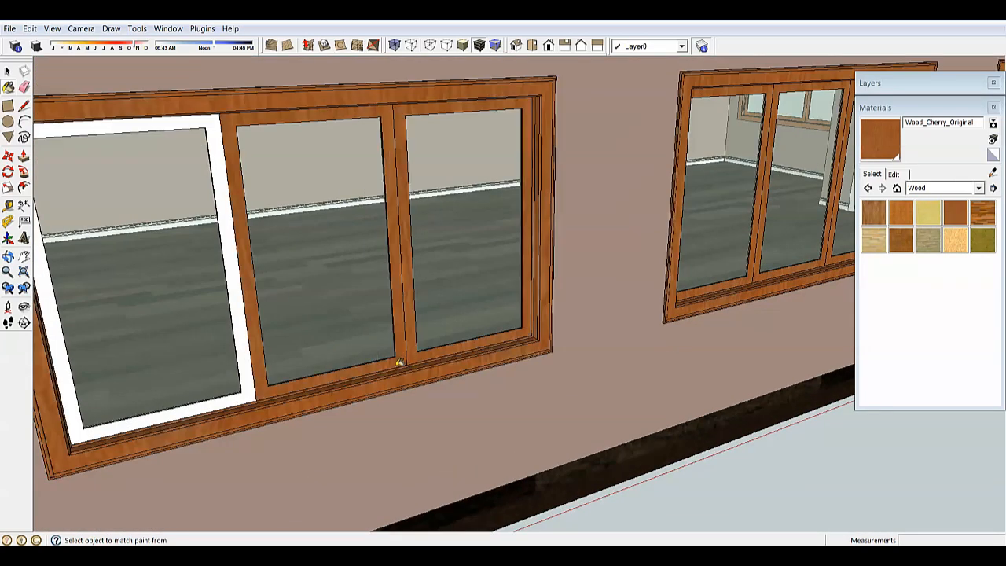
left_click(252, 396)
Paint the exterior door's frame and door panel with Wood_Cherry_Original
scroll(427, 352, "down", 10)
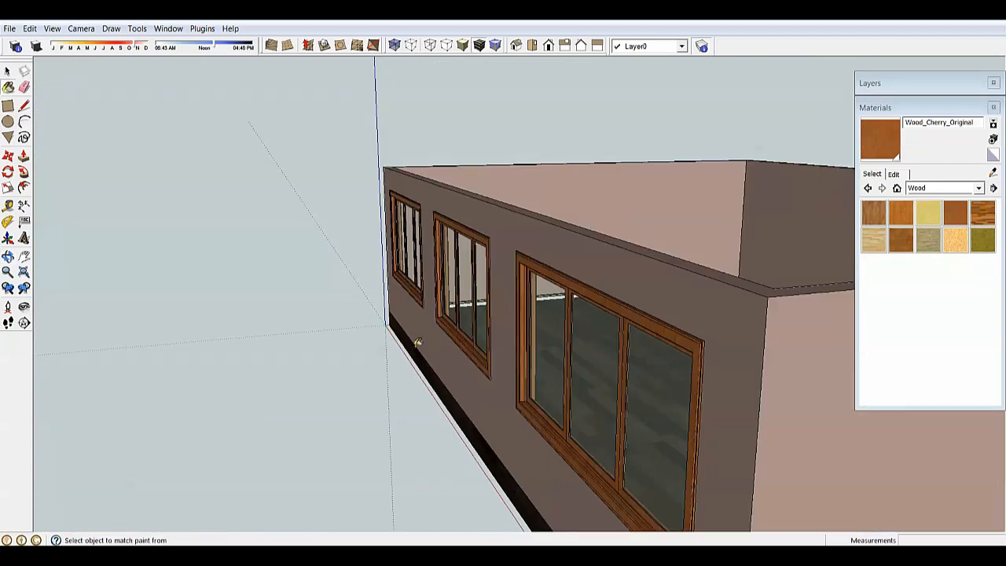
scroll(673, 415, "up", 10)
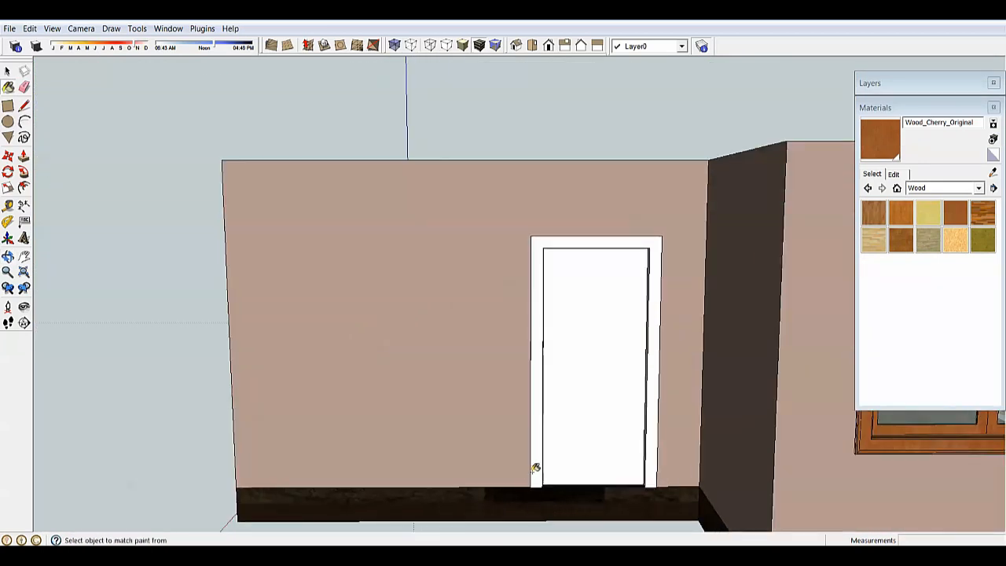
left_click(535, 467)
left_click(598, 377)
Set the Wood_Cherry_Original texture size to 32 inches
scroll(682, 348, "up", 6)
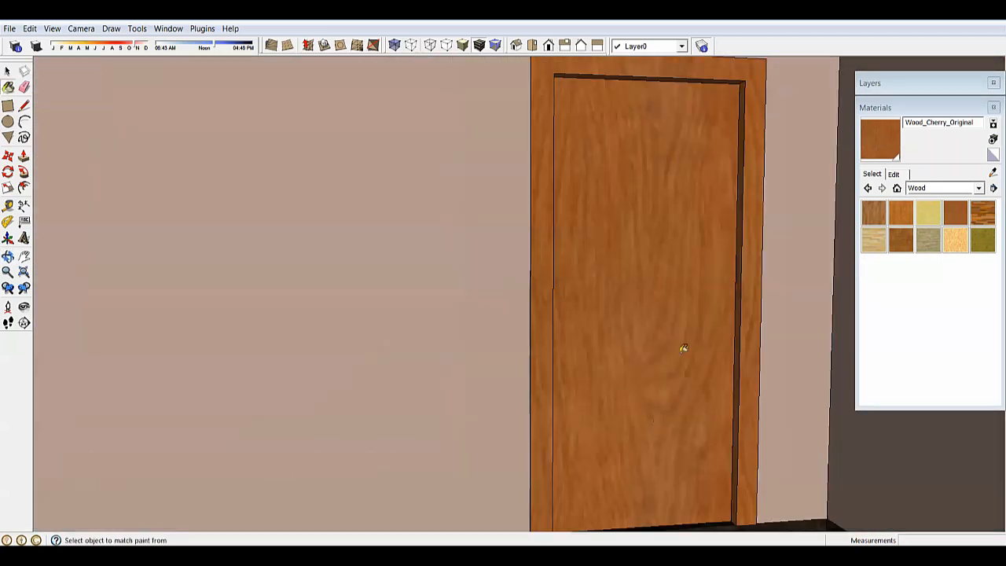
scroll(683, 348, "down", 4)
left_click(564, 45)
scroll(617, 304, "up", 5)
scroll(595, 323, "down", 3)
scroll(594, 323, "up", 3)
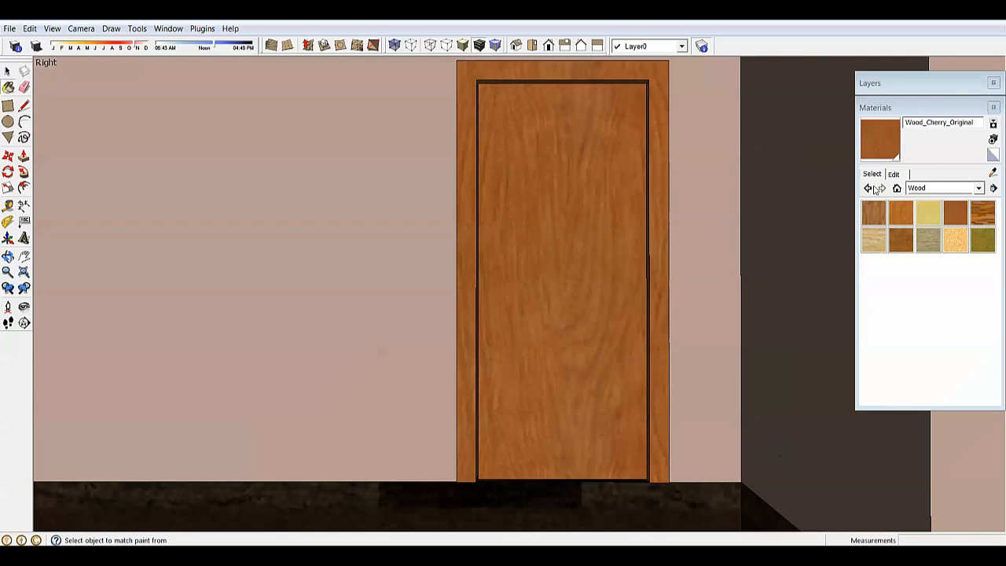
scroll(602, 231, "down", 2)
middle_click_drag(602, 231, 532, 386)
left_click(893, 173)
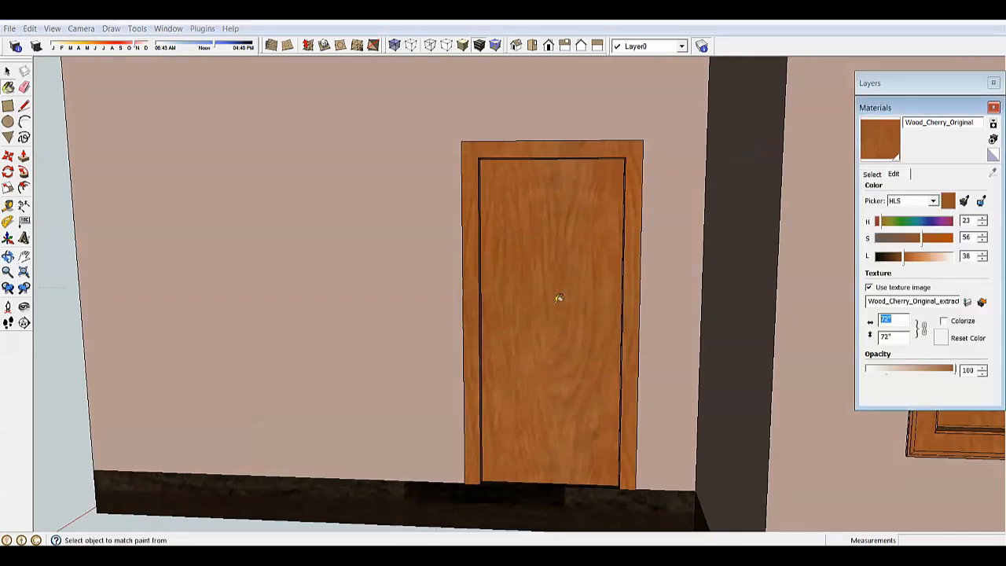
type("32")
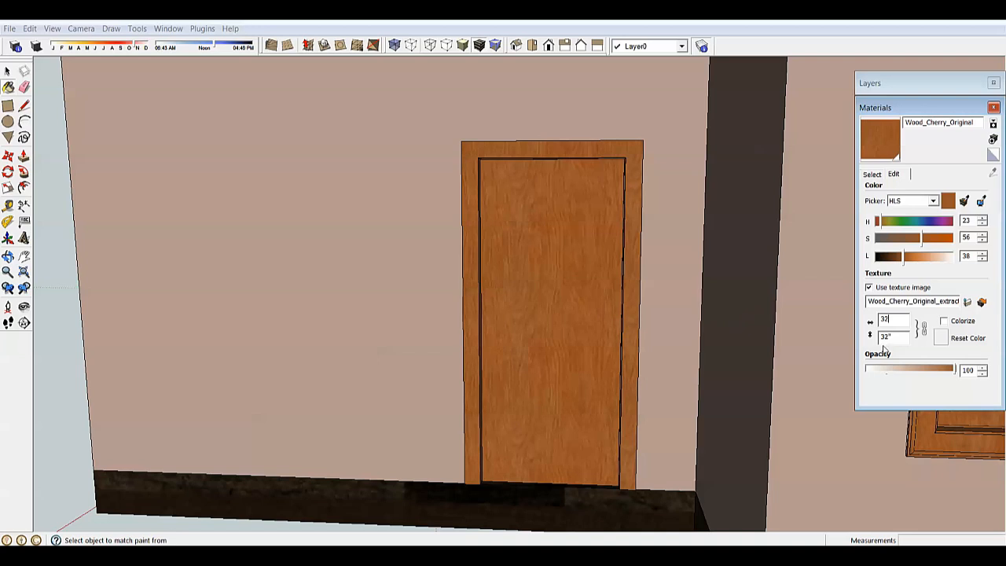
Lower the saturation of Wood_Cherry_Original to 40
middle_click_drag(718, 368, 633, 312)
scroll(720, 324, "down", 3)
mouse_move(721, 324)
middle_mouse_down()
mouse_move(618, 393)
mouse_move(653, 413)
mouse_move(564, 408)
mouse_move(665, 417)
middle_mouse_up()
scroll(653, 413, "up", 3)
scroll(587, 414, "down", 3)
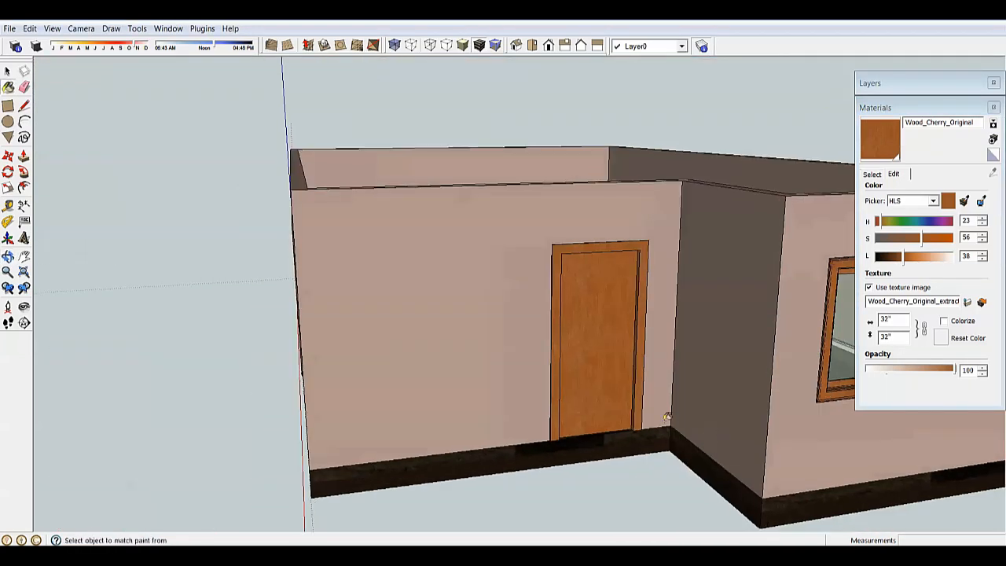
scroll(665, 417, "up", 3)
left_click_drag(914, 239, 909, 244)
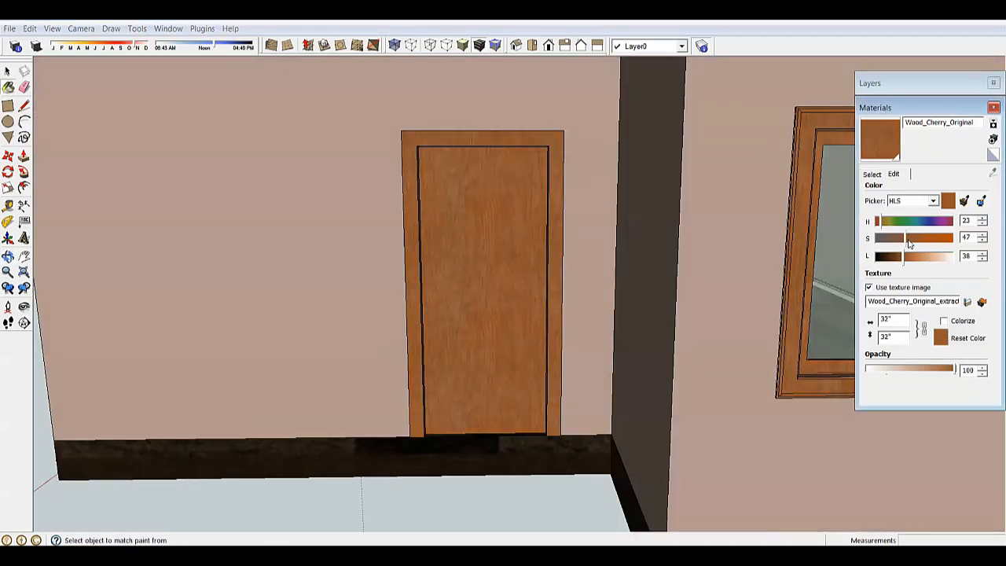
mouse_move(476, 332)
middle_mouse_down()
mouse_move(588, 365)
mouse_move(875, 364)
middle_mouse_up()
scroll(597, 368, "down", 6)
scroll(718, 359, "up", 4)
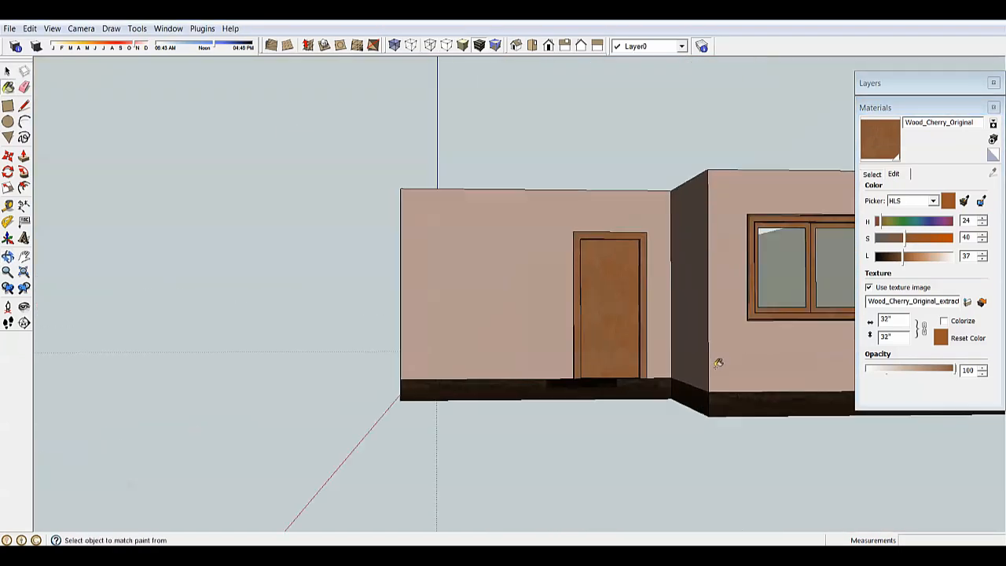
middle_click_drag(719, 359, 758, 360)
scroll(686, 359, "up", 2)
scroll(686, 359, "up", 2)
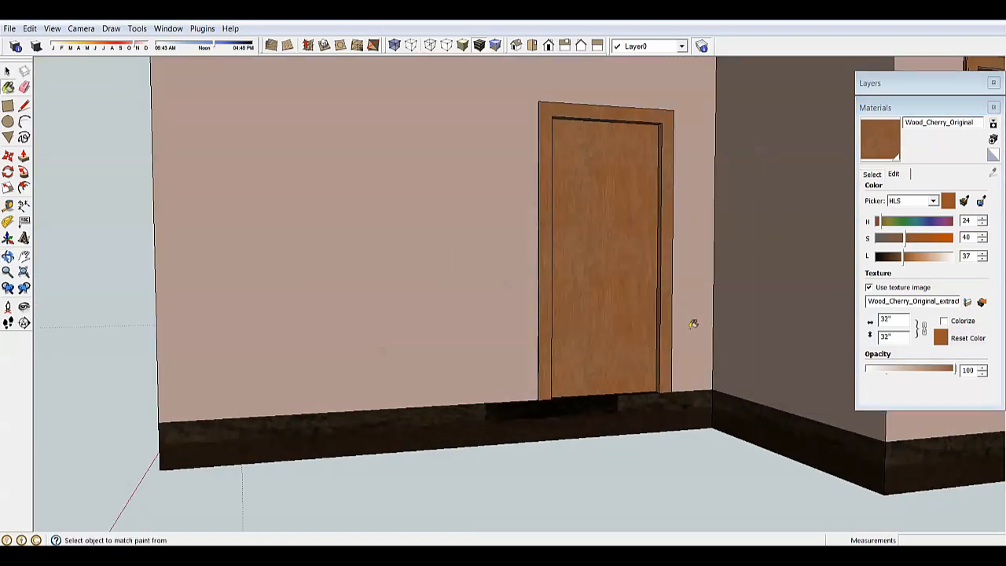
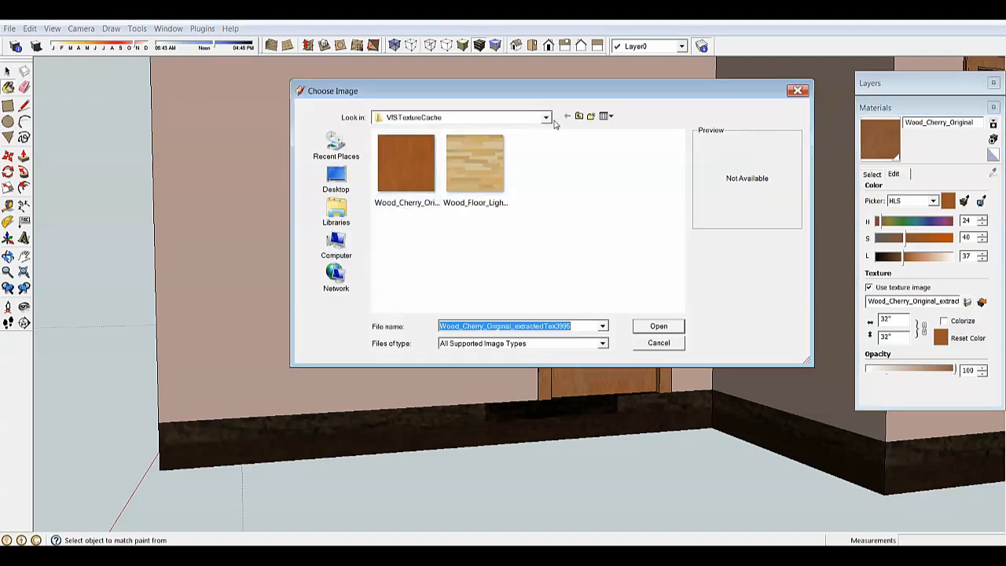
Replace the Wood_Cherry_Original texture image with wood-069_padauk-african-3_d from the Arroway African Walnut folder
left_click(546, 118)
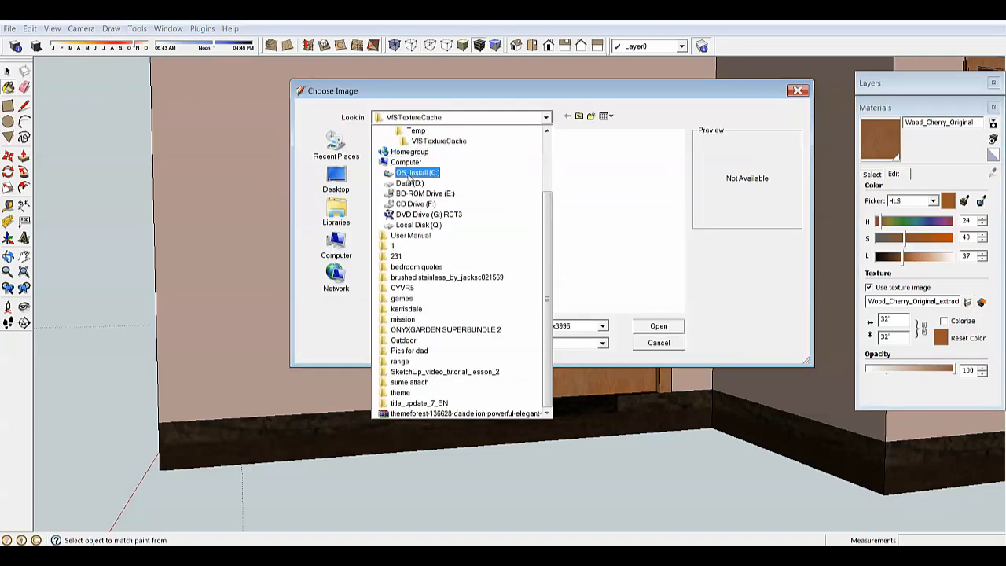
left_click(410, 173)
double_click(411, 150)
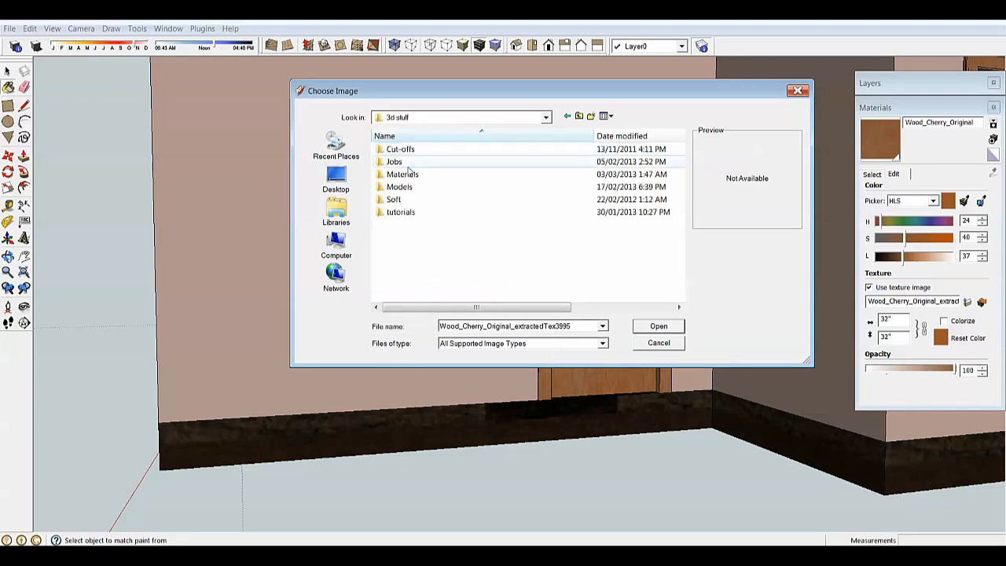
double_click(410, 174)
double_click(409, 150)
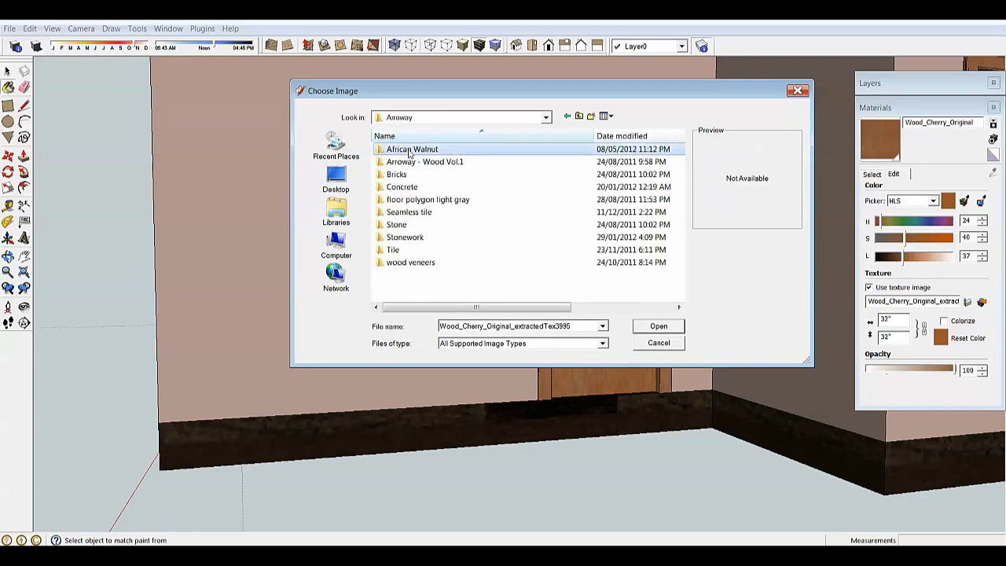
double_click(409, 151)
left_click(475, 187)
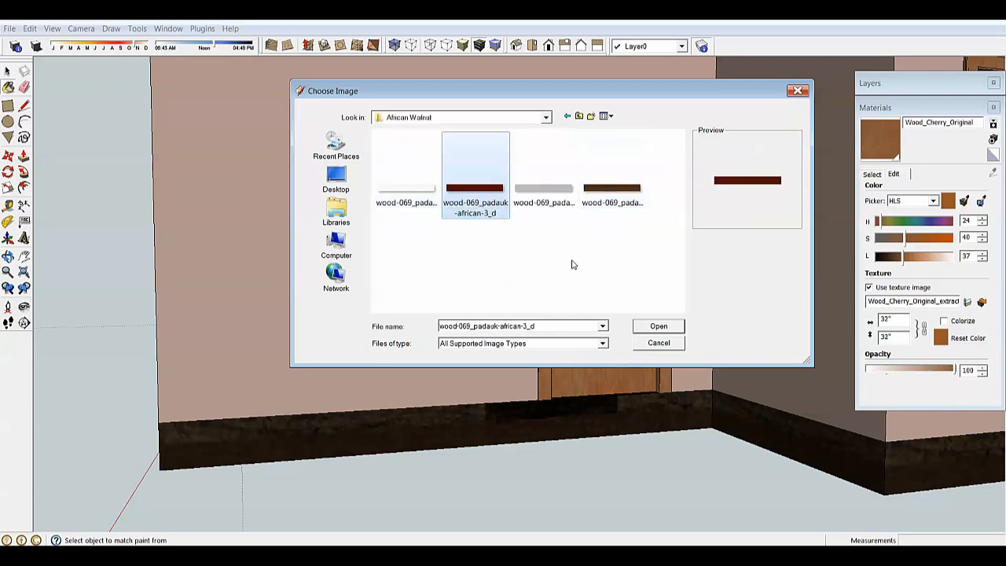
left_click(672, 325)
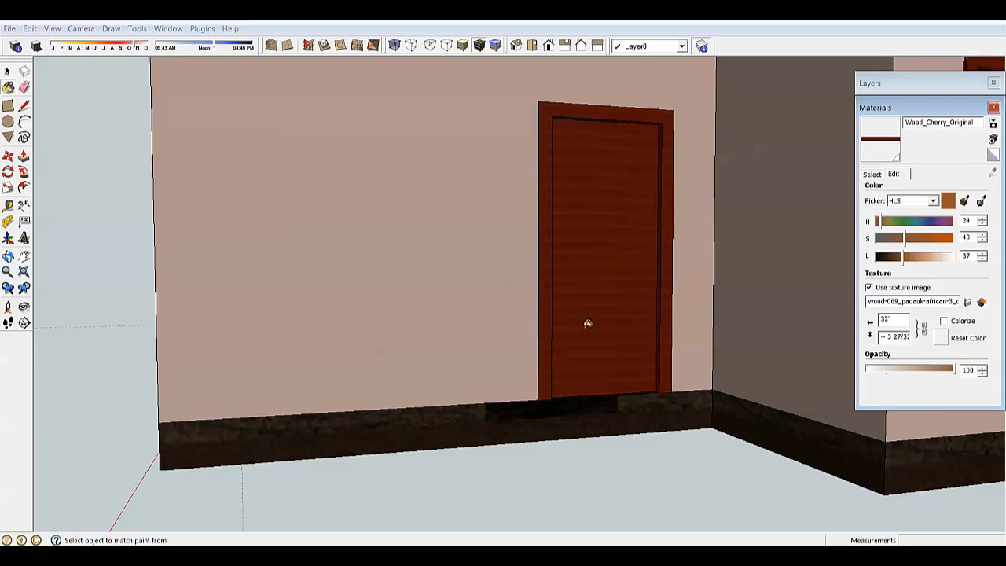
Set the padauk wood texture's width to 64 inches
mouse_move(621, 316)
middle_mouse_down()
mouse_move(530, 353)
mouse_move(515, 320)
middle_mouse_up()
scroll(573, 308, "down", 1)
scroll(593, 391, "up", 4)
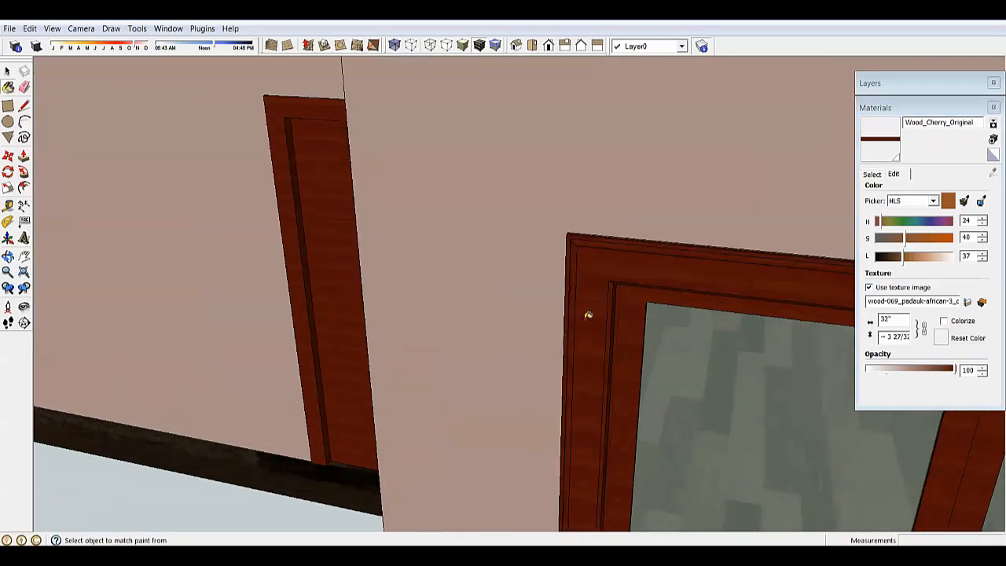
scroll(588, 314, "up", 2)
mouse_move(609, 263)
middle_mouse_down()
mouse_move(539, 194)
mouse_move(503, 94)
middle_mouse_up()
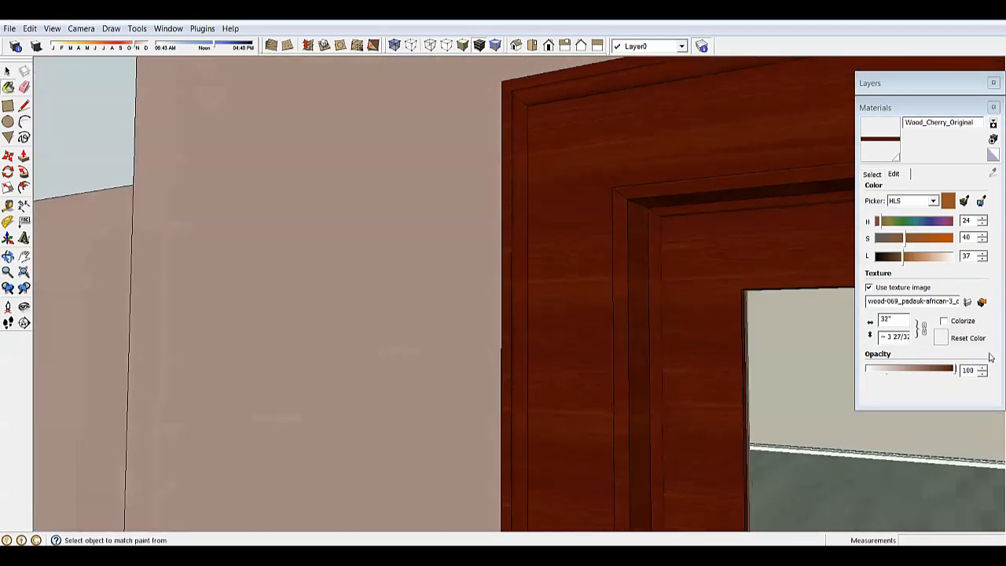
left_click(905, 320)
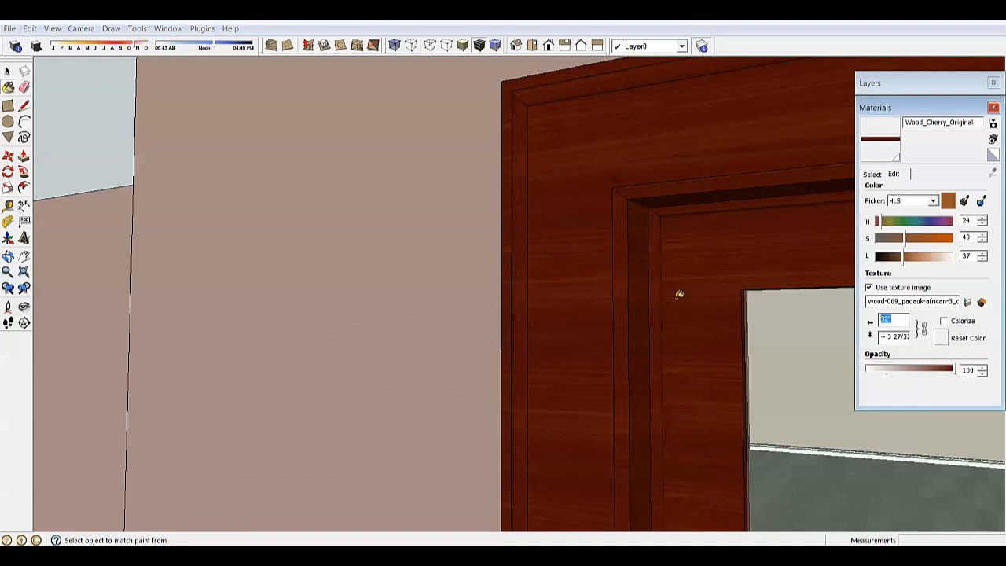
type("64")
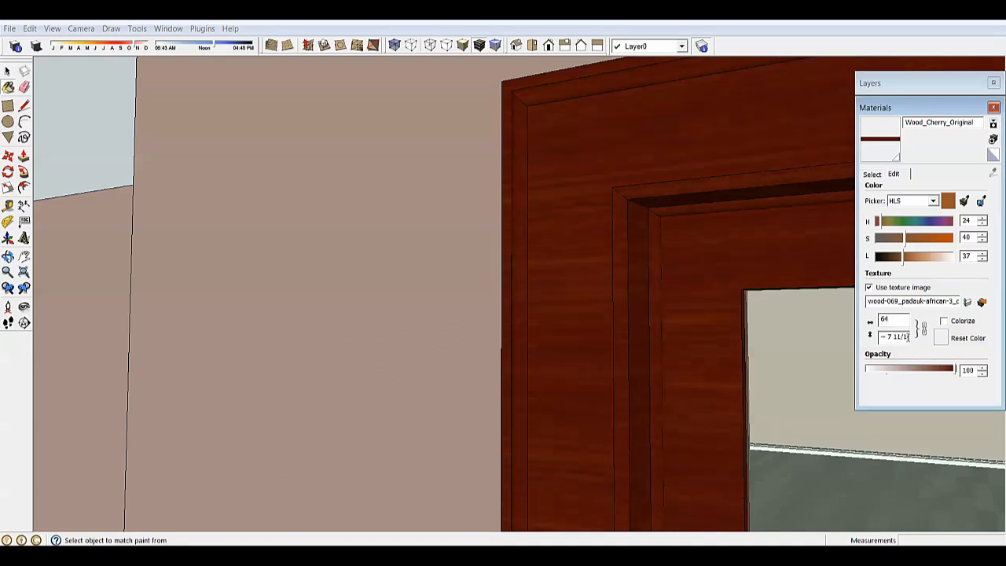
Set the padauk wood texture's width to 72 inches
scroll(699, 289, "down", 8)
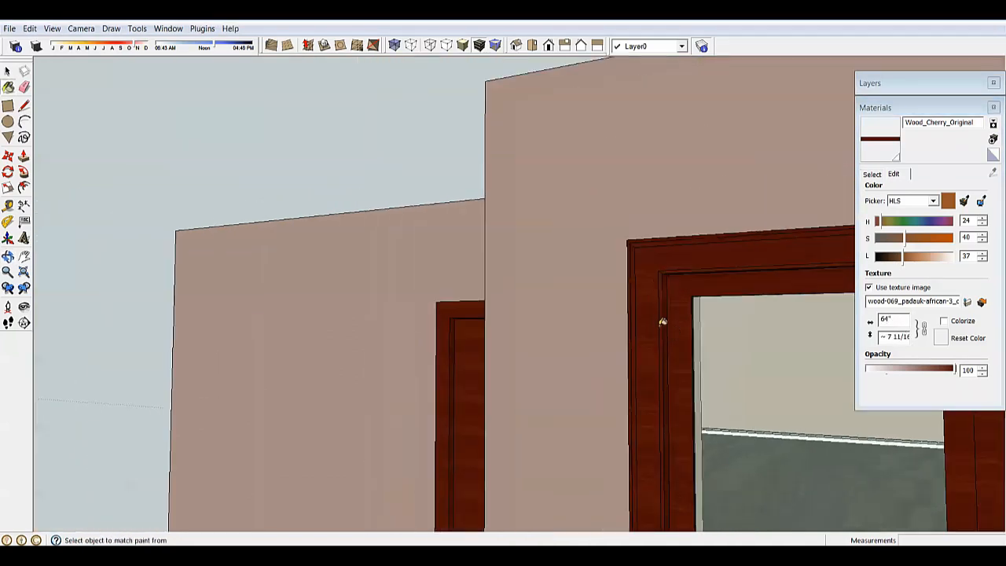
mouse_move(663, 324)
middle_mouse_down()
mouse_move(642, 402)
mouse_move(709, 503)
middle_mouse_up()
scroll(713, 511, "up", 3)
scroll(713, 511, "up", 4)
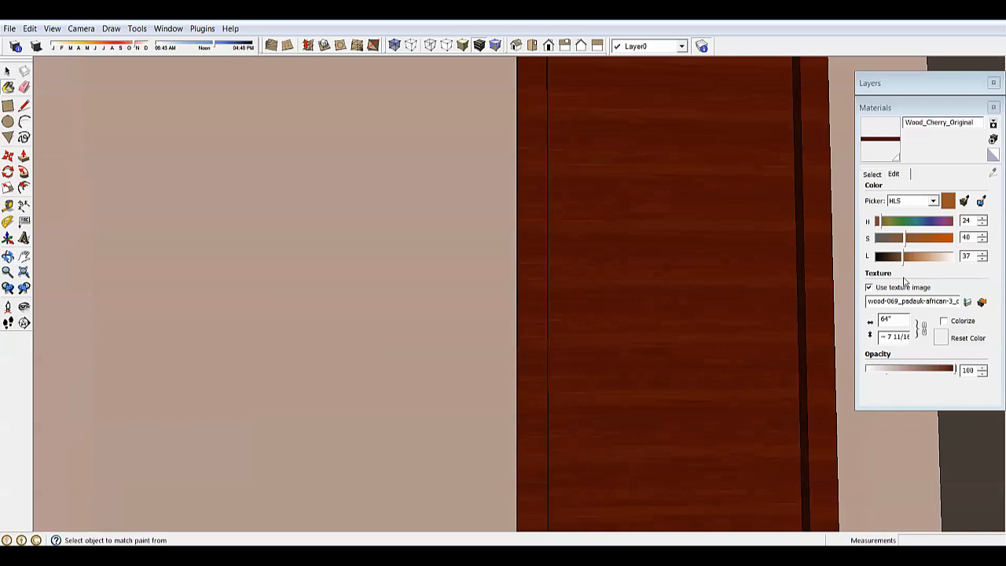
left_click(895, 323)
type("72")
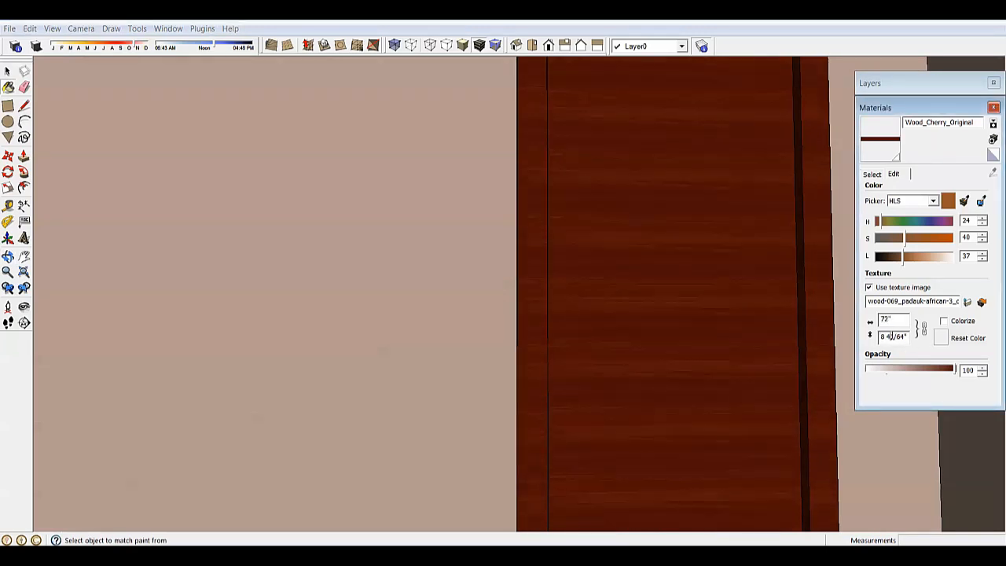
Darken the door and window wood to a deep brown with hue 12, saturation 43 and lightness 14
scroll(649, 283, "down", 4)
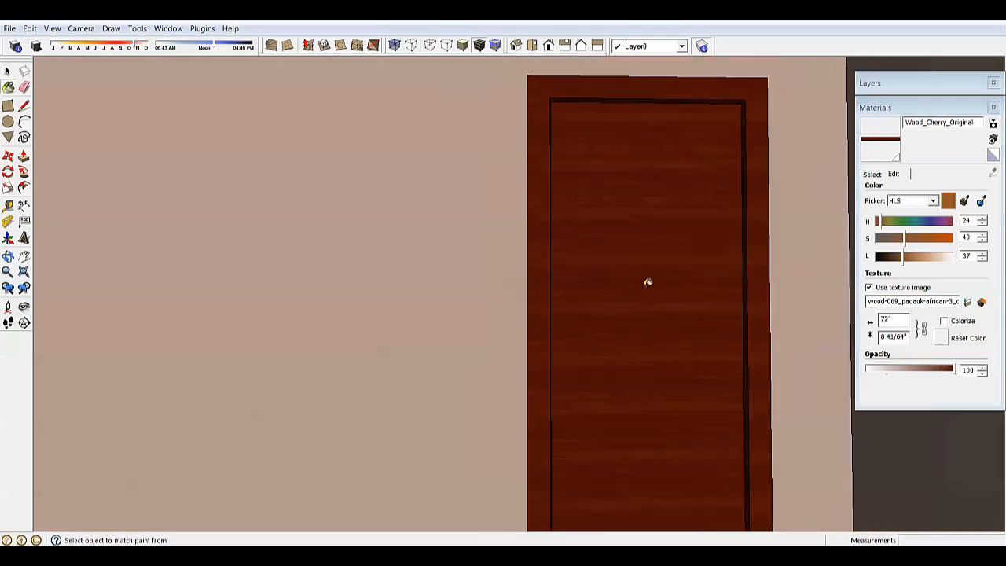
middle_click_drag(649, 283, 579, 274)
scroll(579, 275, "down", 4)
scroll(553, 390, "up", 2)
middle_click_drag(553, 390, 712, 406)
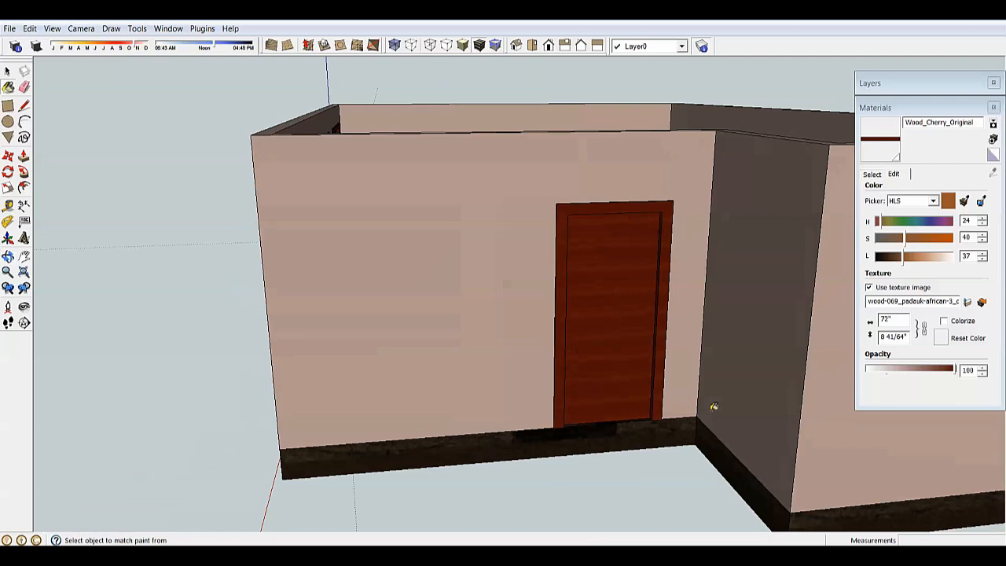
scroll(712, 406, "up", 2)
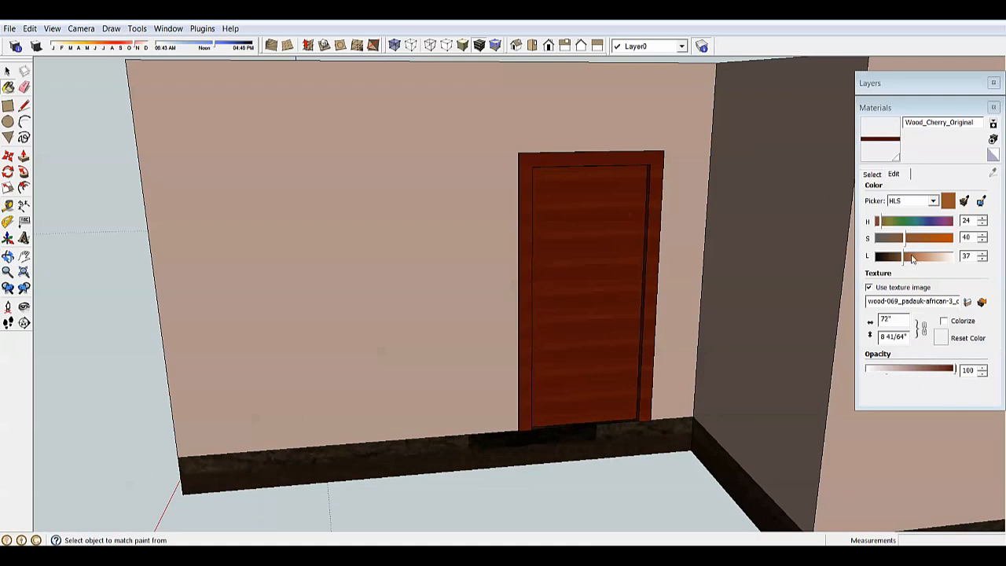
left_click(881, 221)
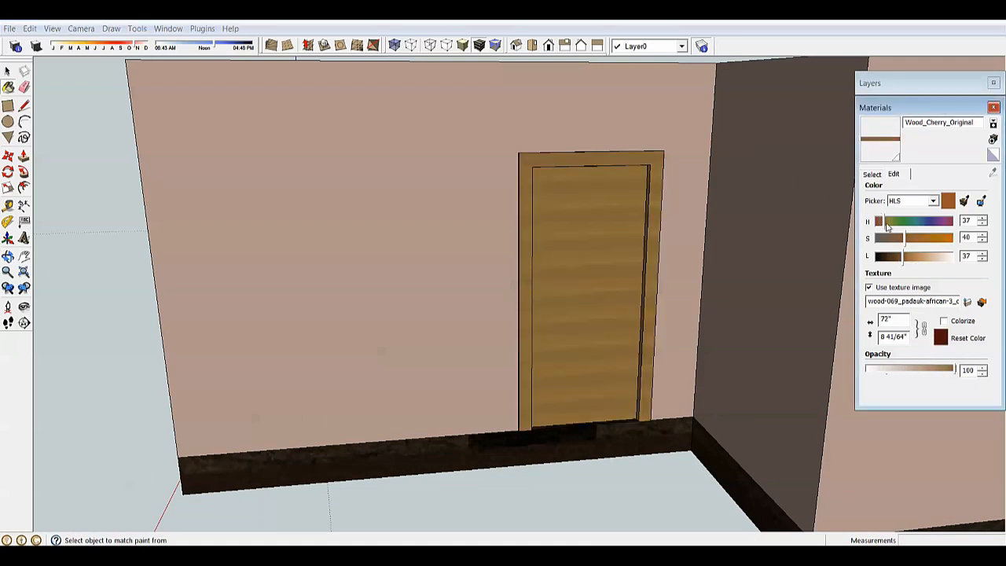
left_click_drag(884, 224, 882, 259)
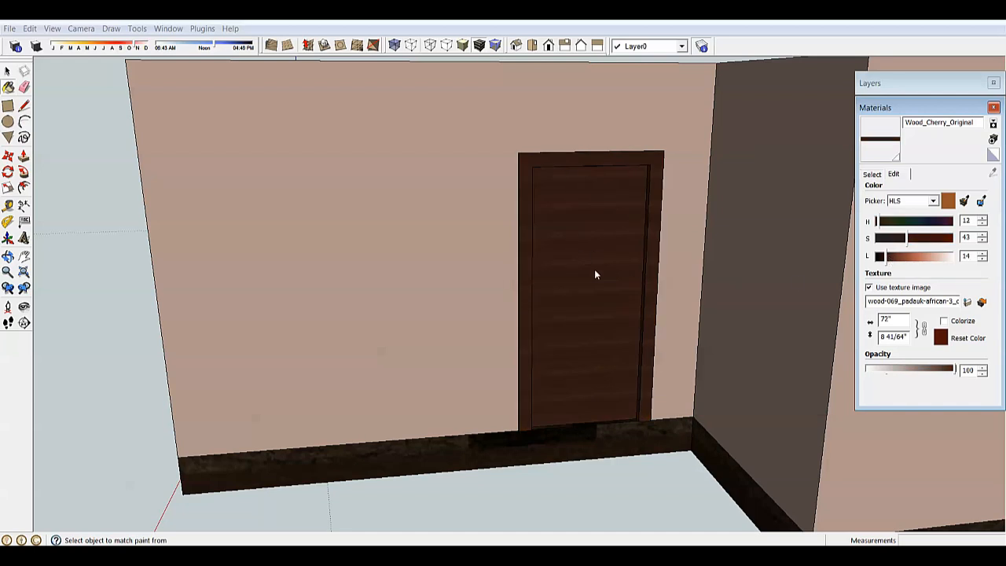
Examine the dark wood on the door and windows from around the outside of the house
left_click(561, 219)
scroll(561, 219, "down", 5)
middle_click_drag(562, 222, 615, 297)
scroll(671, 291, "up", 3)
scroll(651, 268, "up", 4)
middle_click_drag(707, 287, 658, 291)
scroll(575, 265, "down", 5)
scroll(575, 266, "down", 3)
scroll(627, 287, "up", 3)
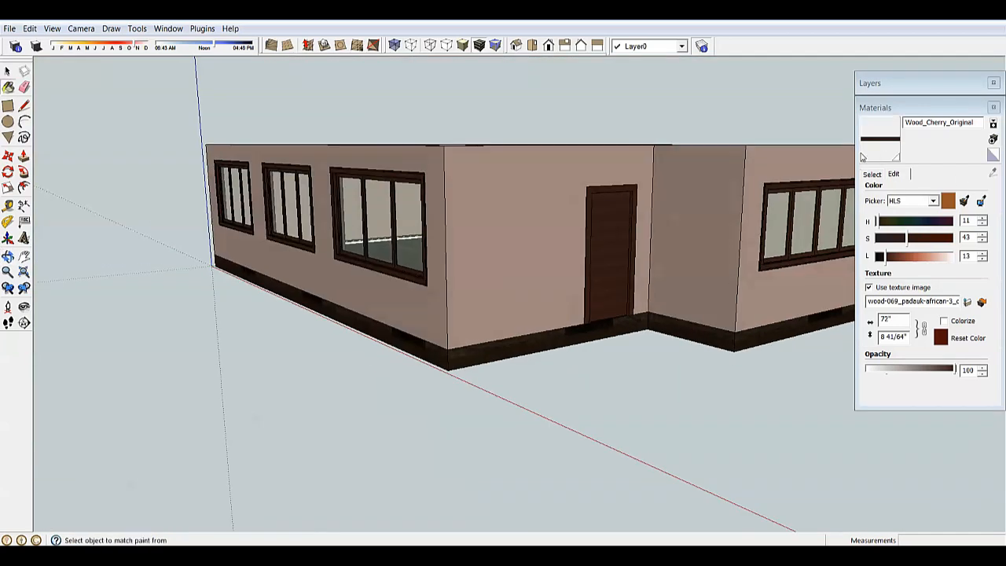
Pick Wood_Floor from the Wood materials and draw a rectangle on the ground beside the house's long wall
left_click(874, 174)
left_click(878, 214)
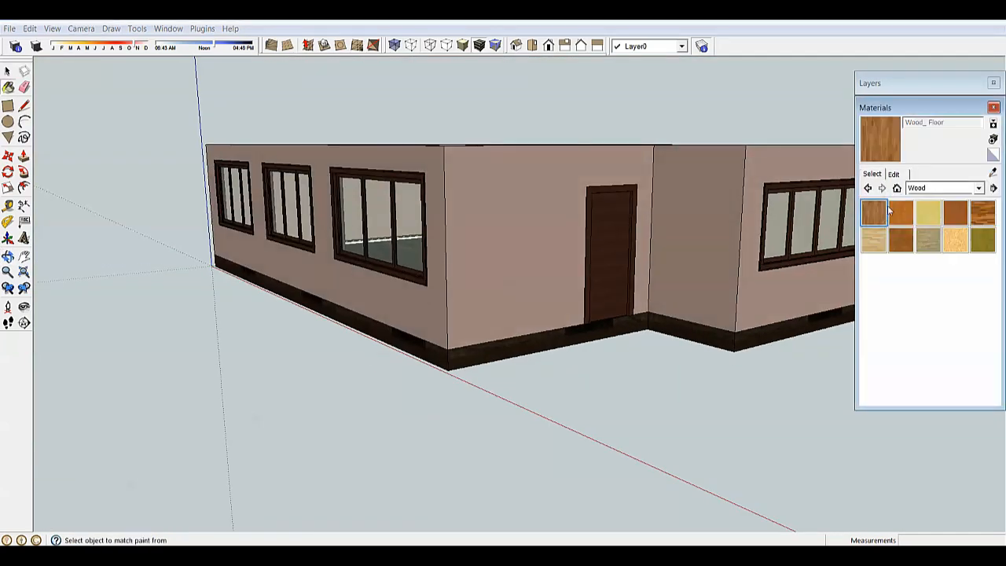
scroll(708, 159, "down", 2)
middle_click_drag(704, 160, 637, 233)
scroll(638, 234, "down", 3)
scroll(637, 233, "up", 3)
middle_click_drag(476, 224, 514, 229)
scroll(514, 228, "down", 1)
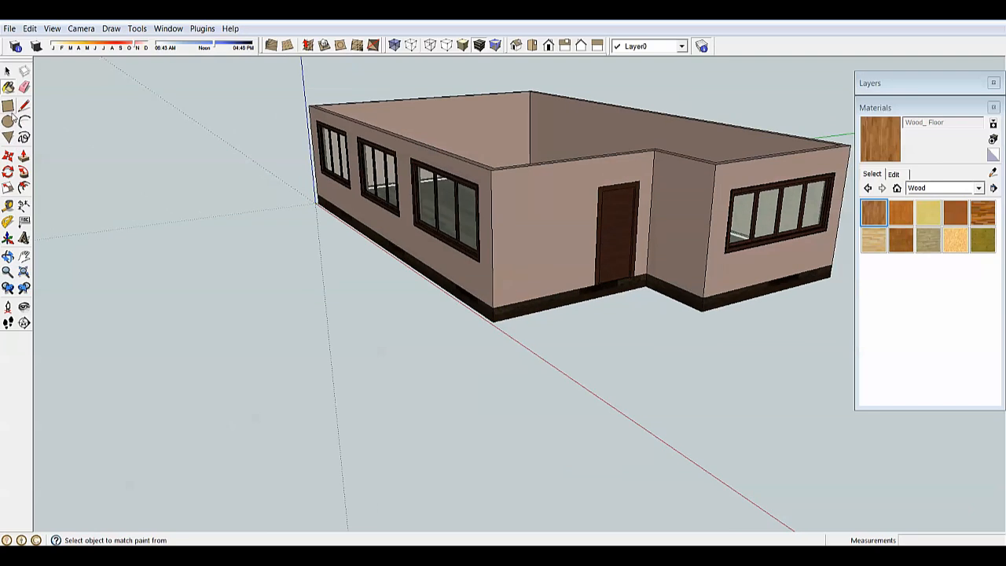
left_click(8, 104)
left_click(259, 256)
left_click(174, 381)
Push/Pull the ground rectangle upward into a low box
key("p")
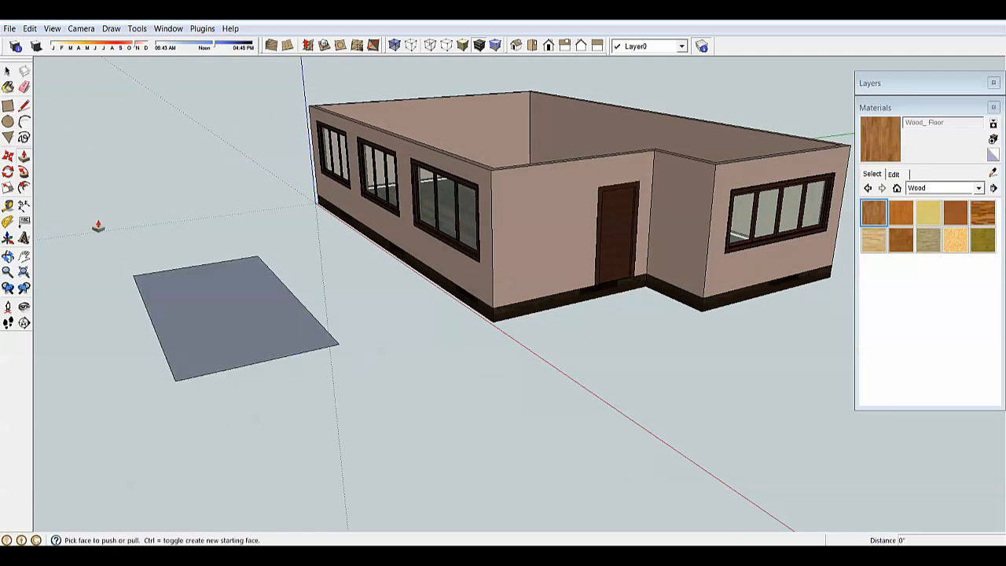
left_click_drag(209, 311, 209, 260)
key("space")
middle_click_drag(386, 393, 346, 322)
middle_click_drag(685, 198, 590, 184)
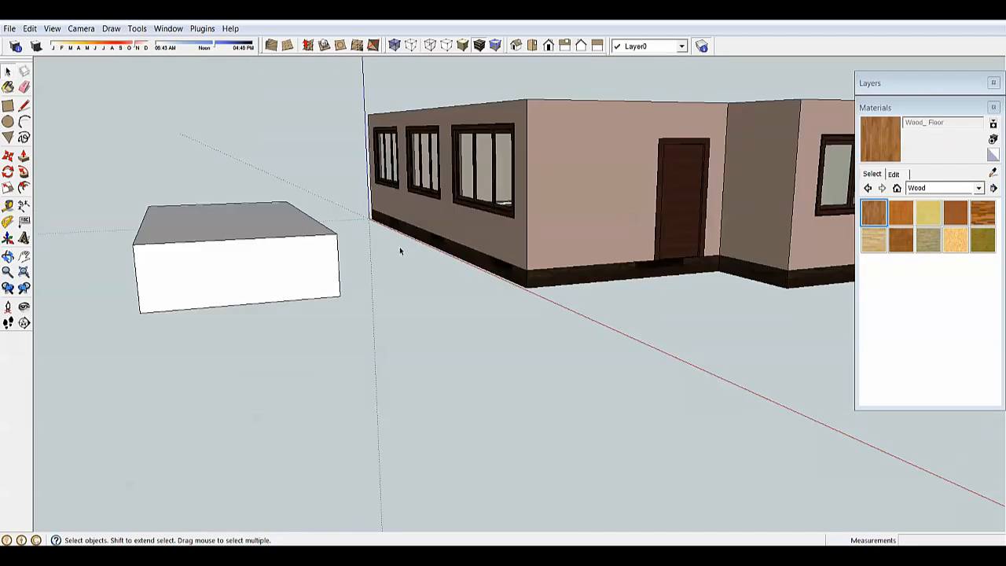
middle_click_drag(400, 251, 581, 283)
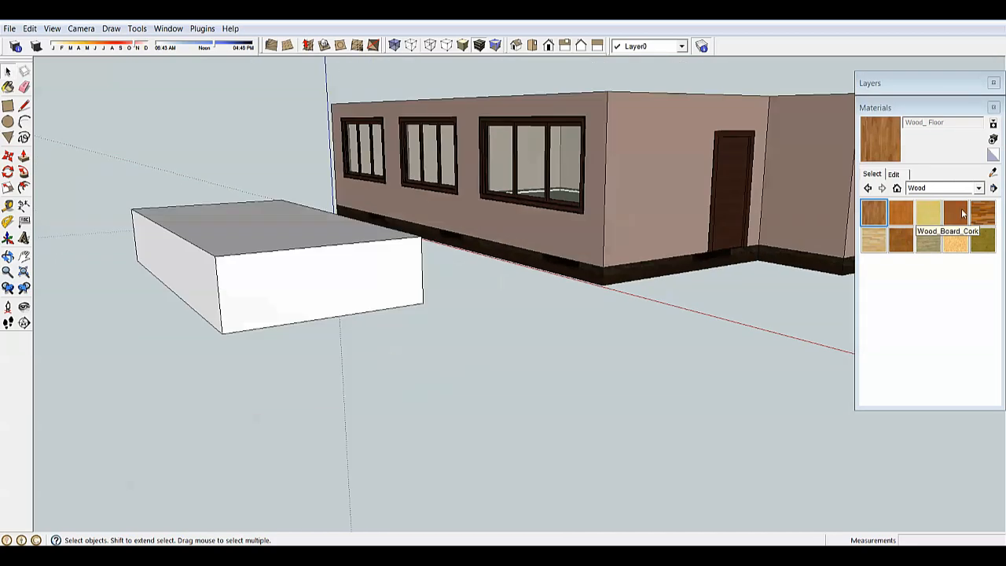
Switch the material library from Wood to the materials used in the model
scroll(718, 202, "up", 2)
middle_click_drag(790, 211, 703, 205)
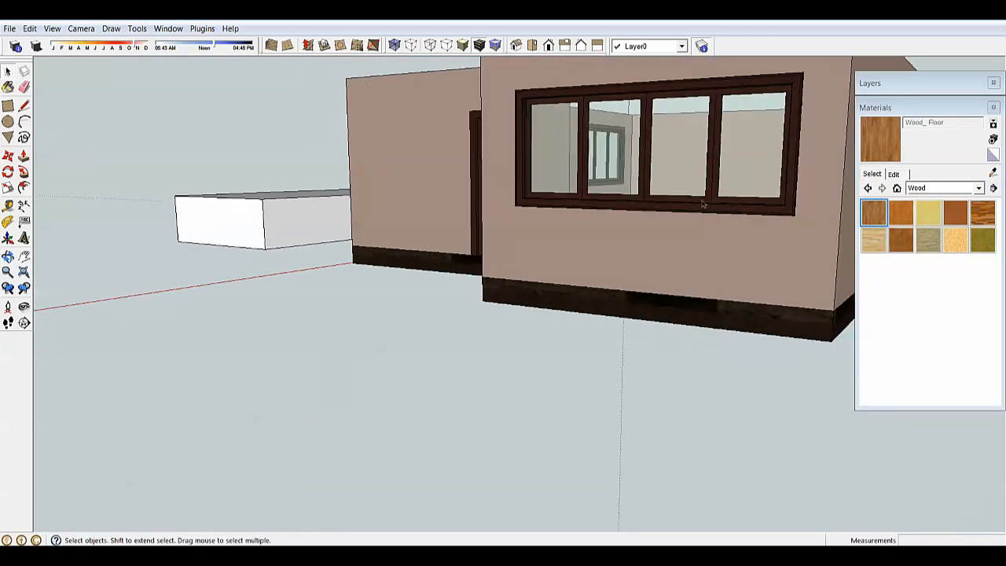
middle_click_drag(600, 209, 794, 216)
middle_click_drag(609, 231, 739, 228)
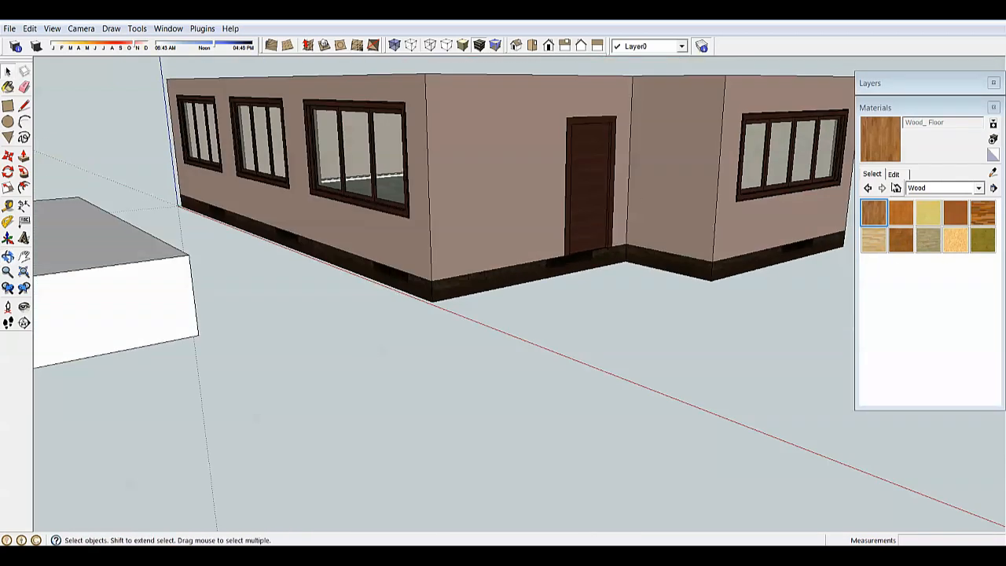
left_click(896, 189)
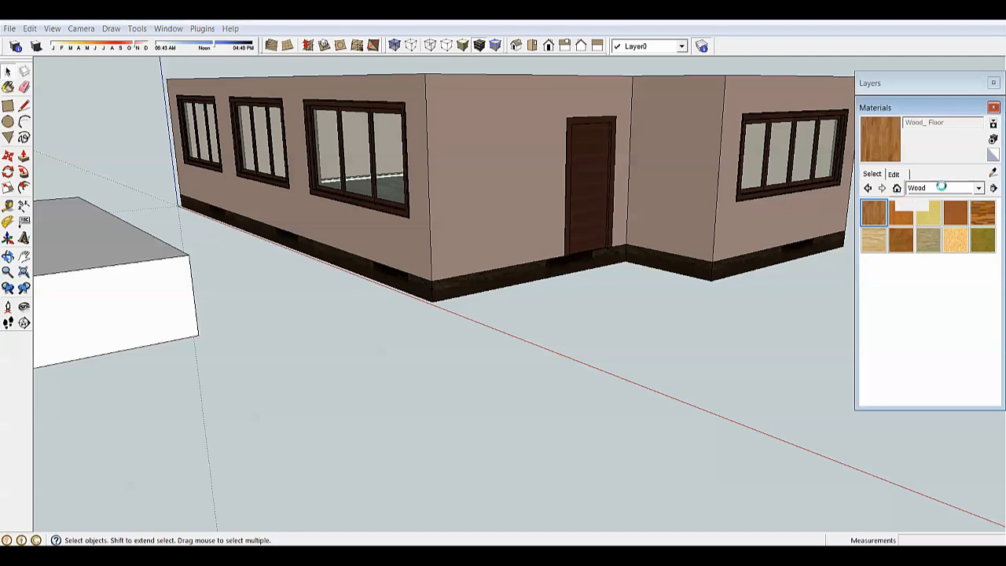
left_click(943, 188)
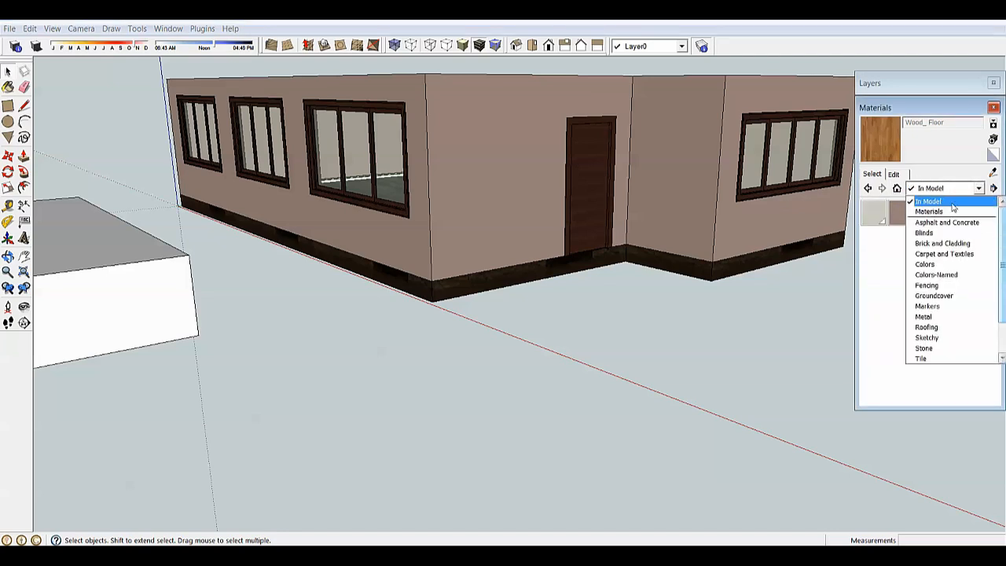
left_click(949, 206)
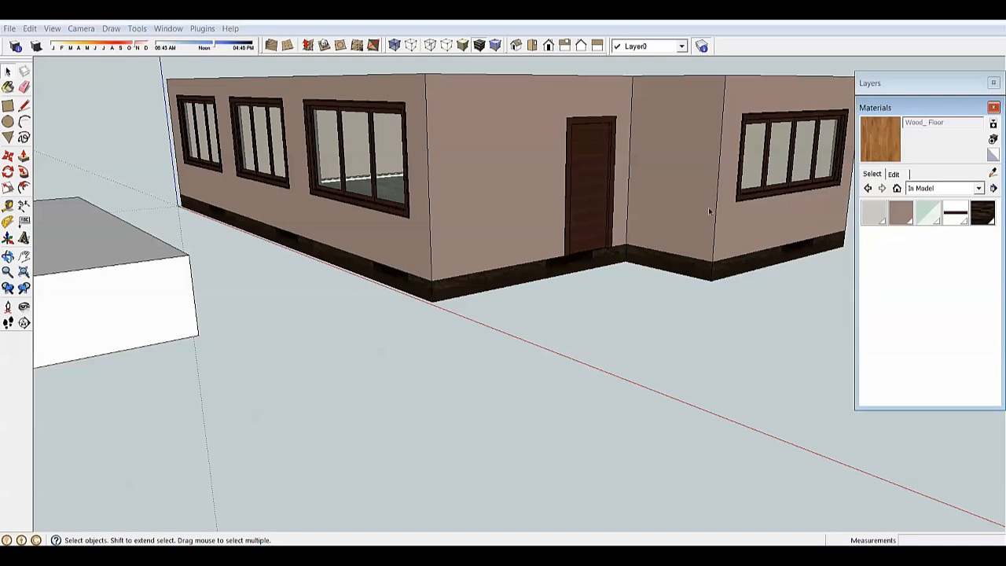
Paint the near end face of the box with Wood_Cherry_Original
left_click(956, 212)
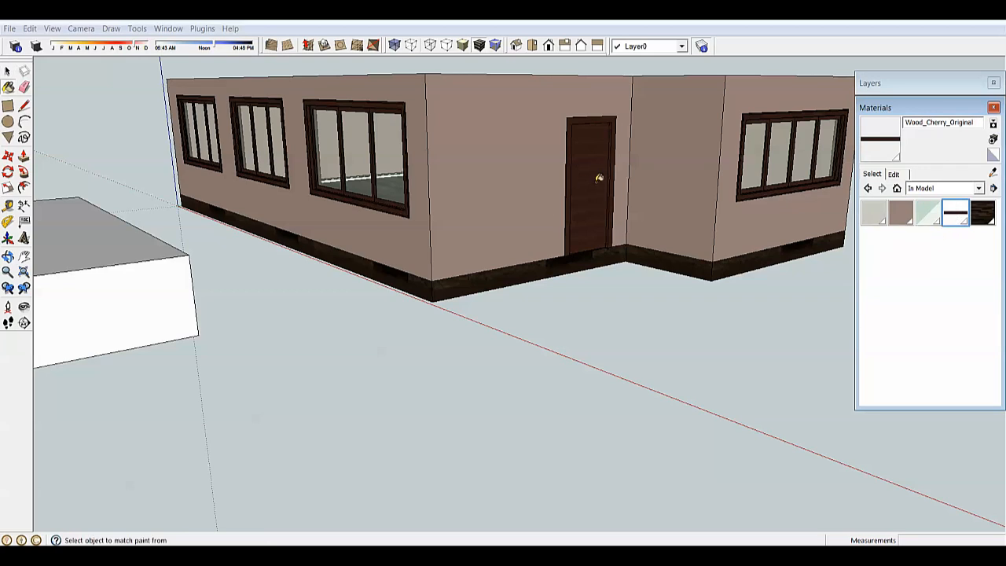
left_click(150, 281)
scroll(258, 279, "down", 3)
middle_click_drag(258, 279, 346, 284)
scroll(540, 228, "up", 2)
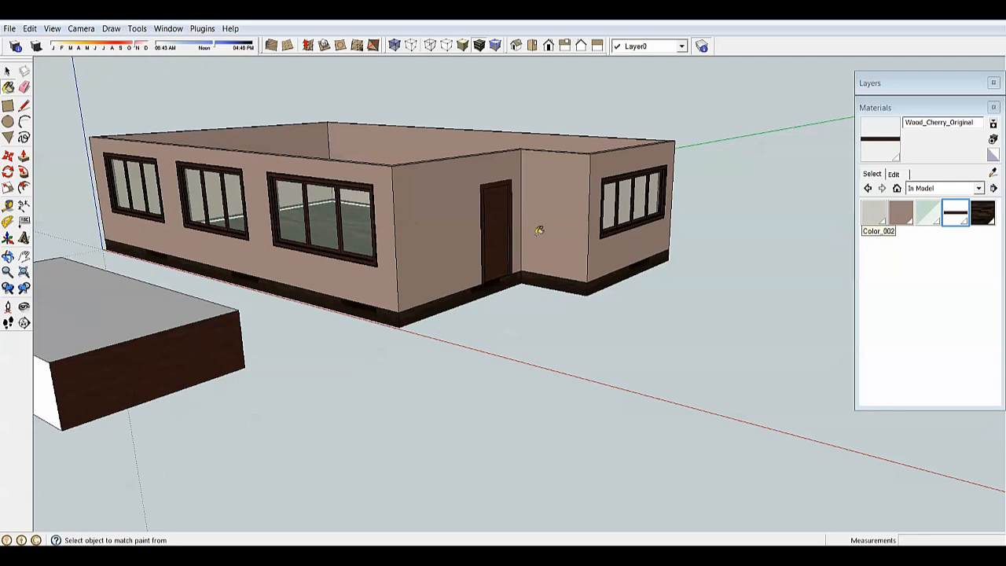
Paint the box's top and its outer long side with Wood_Cherry_Original as well
middle_click_drag(419, 257, 645, 242)
scroll(644, 242, "down", 2)
middle_click_drag(463, 331, 348, 314)
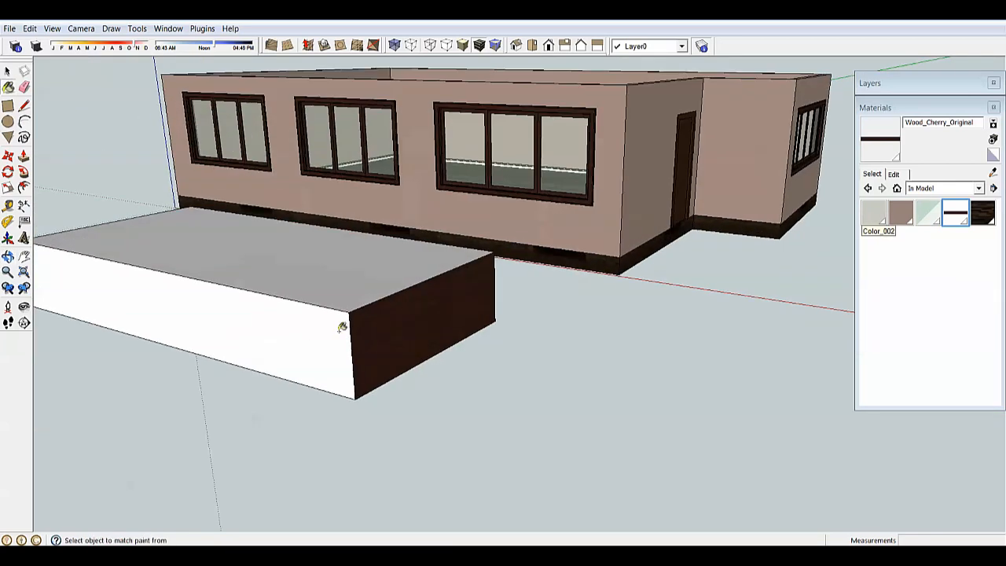
scroll(342, 325, "up", 2)
left_click(366, 355)
scroll(467, 319, "down", 3)
middle_click_drag(467, 319, 543, 293)
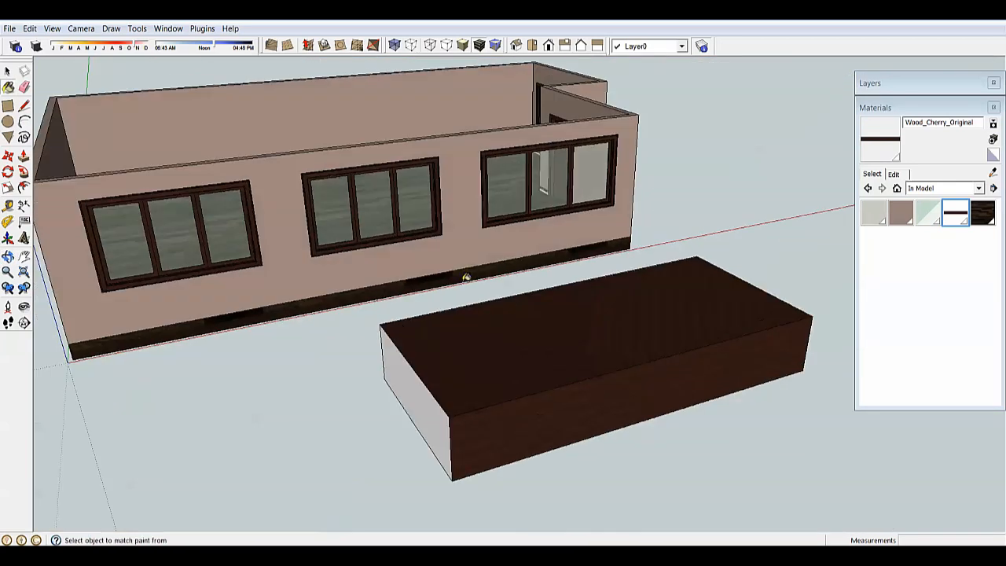
Select all the connected geometry of the box and make it a group
middle_click_drag(461, 275, 292, 326)
left_click(277, 320)
right_click(277, 320)
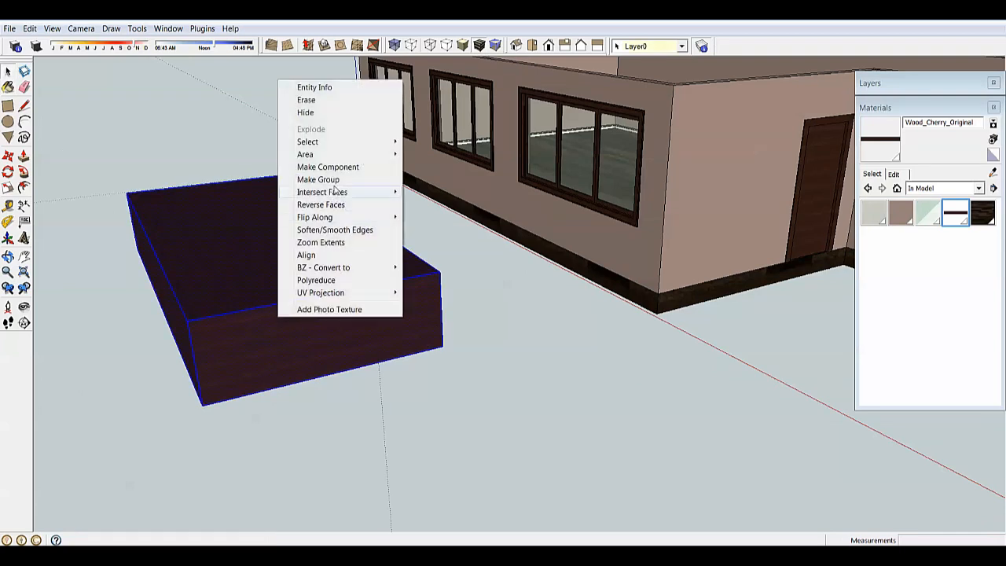
mouse_move(335, 184)
middle_mouse_down()
mouse_move(241, 232)
mouse_move(216, 225)
middle_mouse_up()
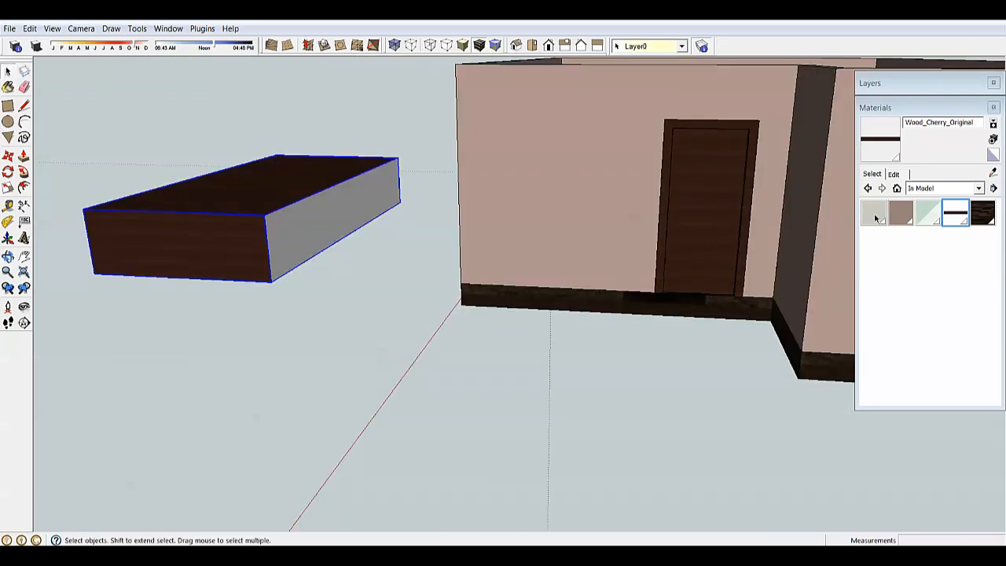
Paint the whole grouped box with Wood_Cherry_Original and select the group
left_click(954, 218)
mouse_move(343, 139)
middle_mouse_down()
mouse_move(302, 113)
mouse_move(281, 218)
mouse_move(364, 247)
mouse_move(461, 325)
middle_mouse_up()
left_click(283, 213)
key("space")
Explode the box group back into separate faces and clear the selection
right_click(461, 325)
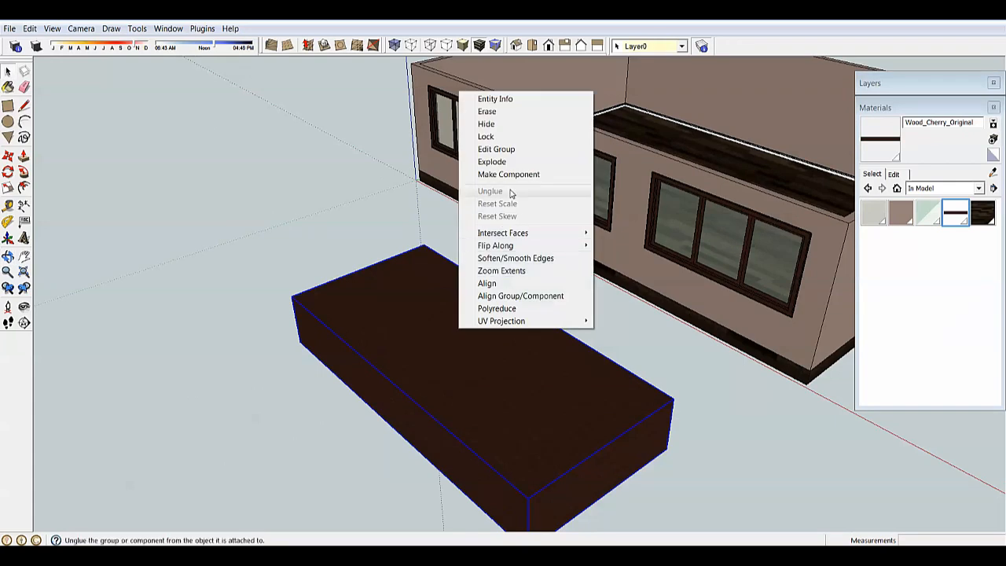
left_click(510, 163)
middle_click_drag(511, 162, 523, 281)
left_click(522, 281)
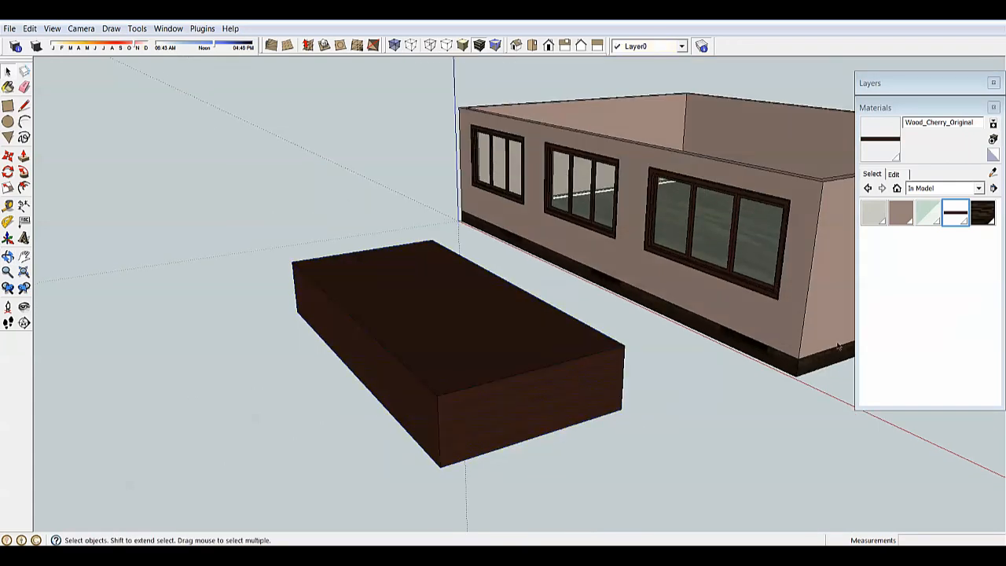
Paint the box's faces one by one with Color_B15, including the far sides and the underside
left_click(901, 212)
left_click(513, 341)
left_click(497, 404)
left_click(408, 411)
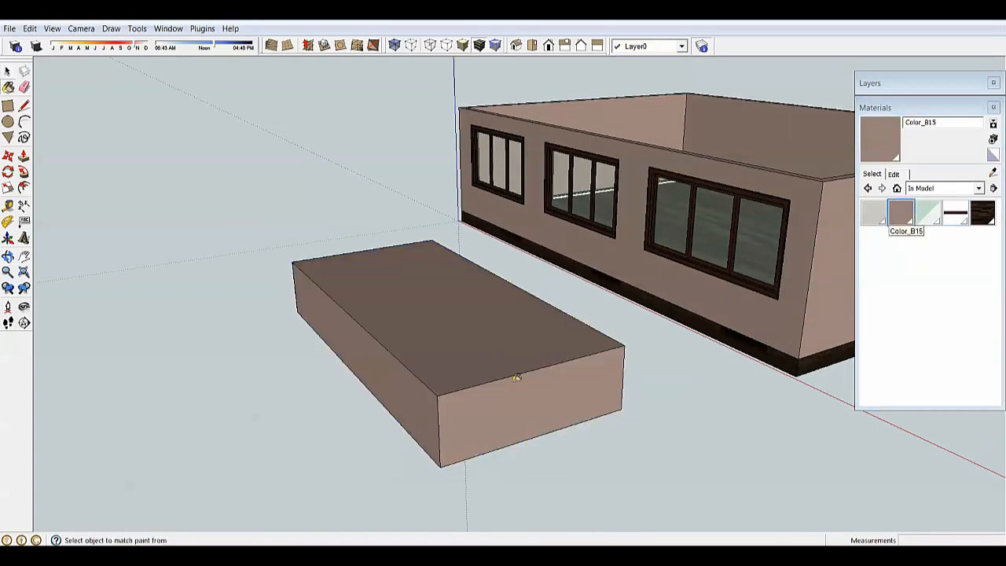
mouse_move(409, 411)
middle_mouse_down()
mouse_move(353, 337)
mouse_move(373, 262)
mouse_move(501, 89)
mouse_move(752, 260)
mouse_move(682, 300)
middle_mouse_up()
left_click(369, 349)
left_click(372, 263)
left_click(680, 299)
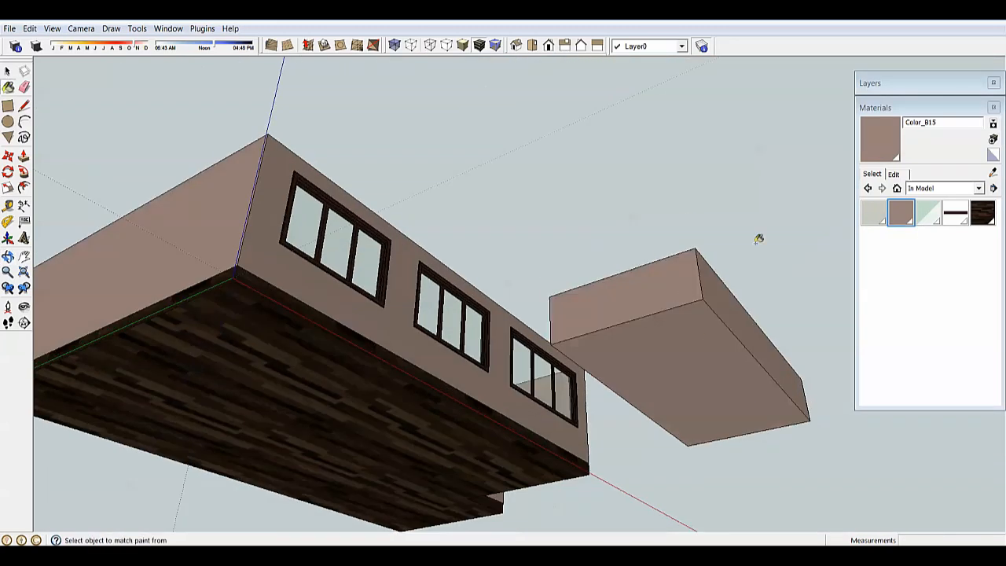
Group all of the demonstration box's geometry and delete the group
middle_click_drag(759, 239, 309, 531)
key("space")
triple_click(311, 423)
right_click(311, 423)
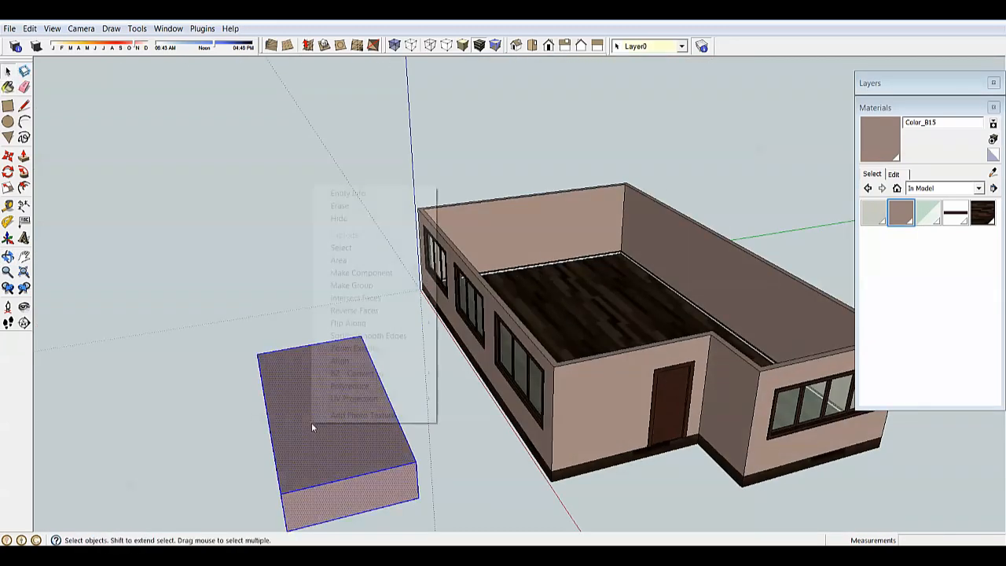
left_click(347, 285)
middle_click_drag(347, 286, 344, 367)
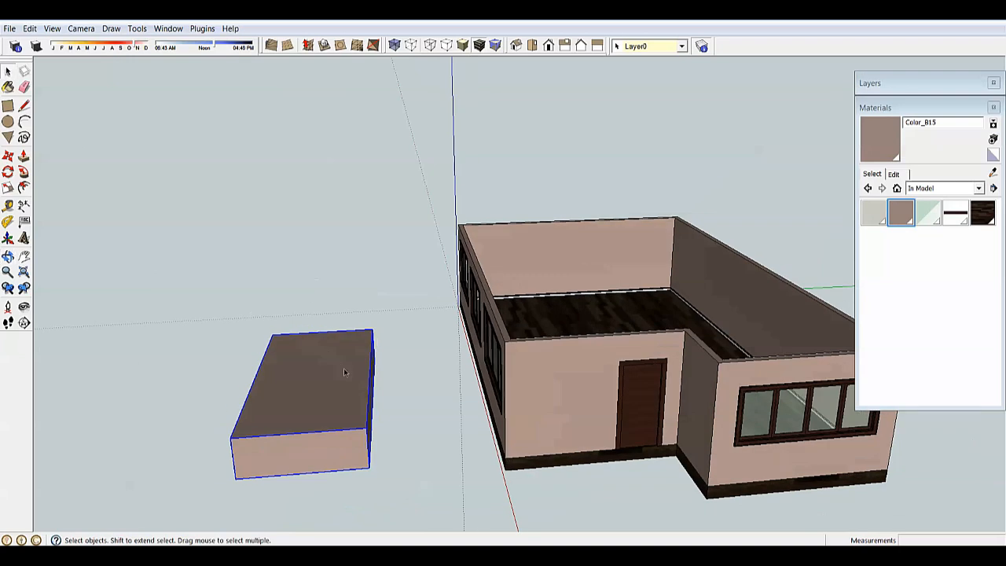
key("Delete")
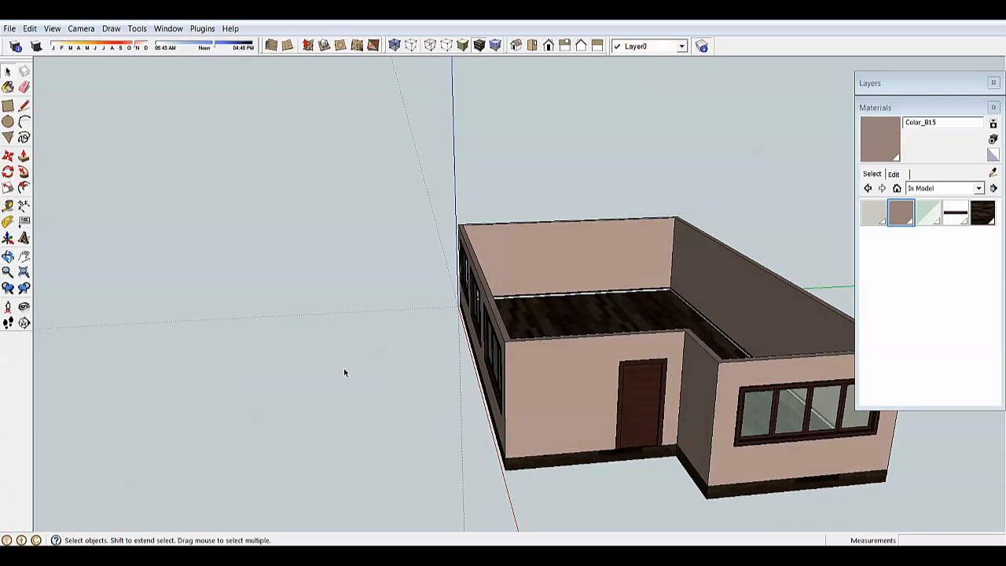
Paint the white baseboard along the interior walls with Wood_Cherry_Original
left_click(955, 212)
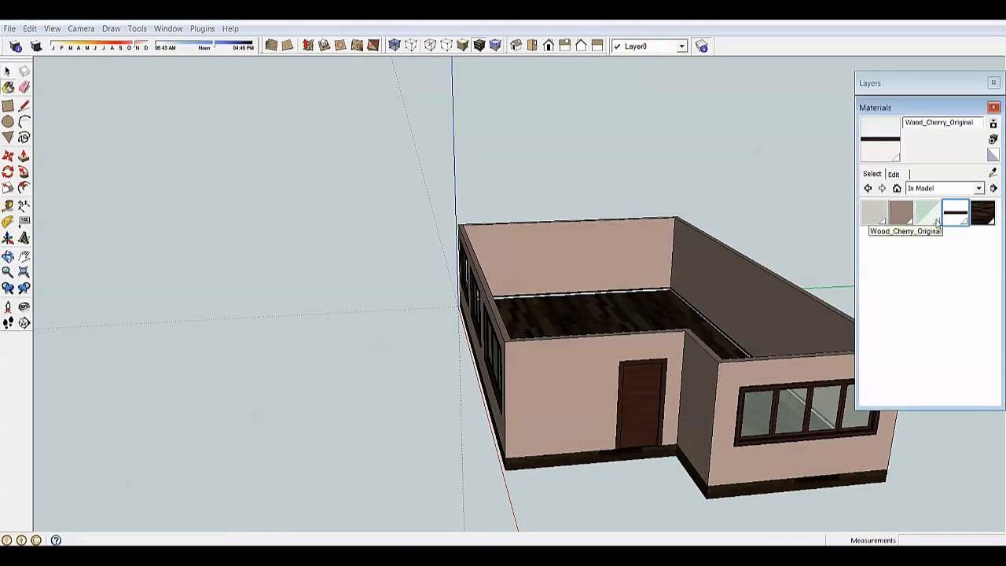
key("alt")
scroll(629, 206, "up", 5)
scroll(626, 206, "up", 5)
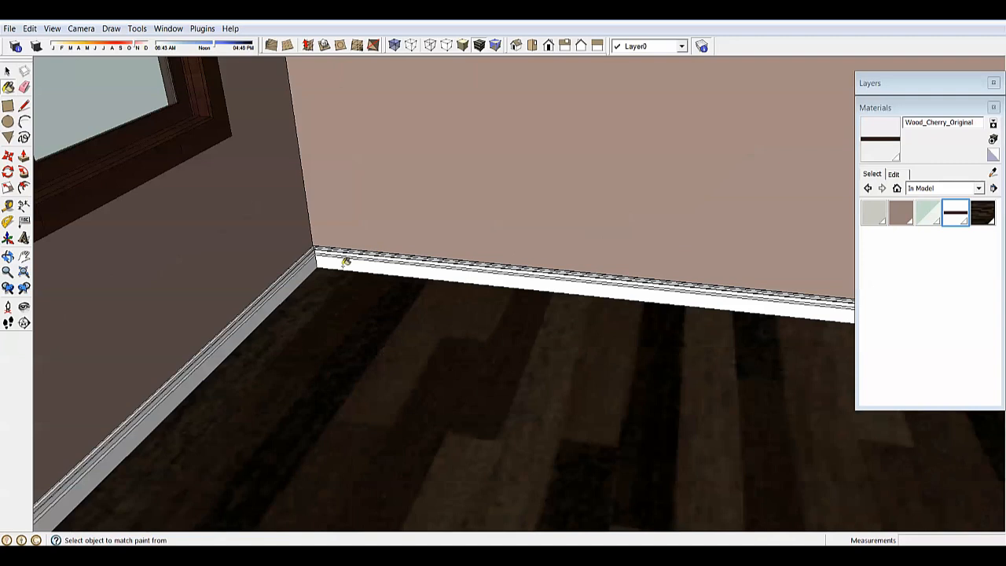
left_click(345, 263)
Examine the dark baseboard and the wood floor throughout the room, including from above the house
scroll(550, 250, "down", 4)
scroll(352, 364, "down", 5)
middle_click_drag(353, 364, 270, 292)
scroll(433, 212, "up", 5)
scroll(433, 212, "down", 6)
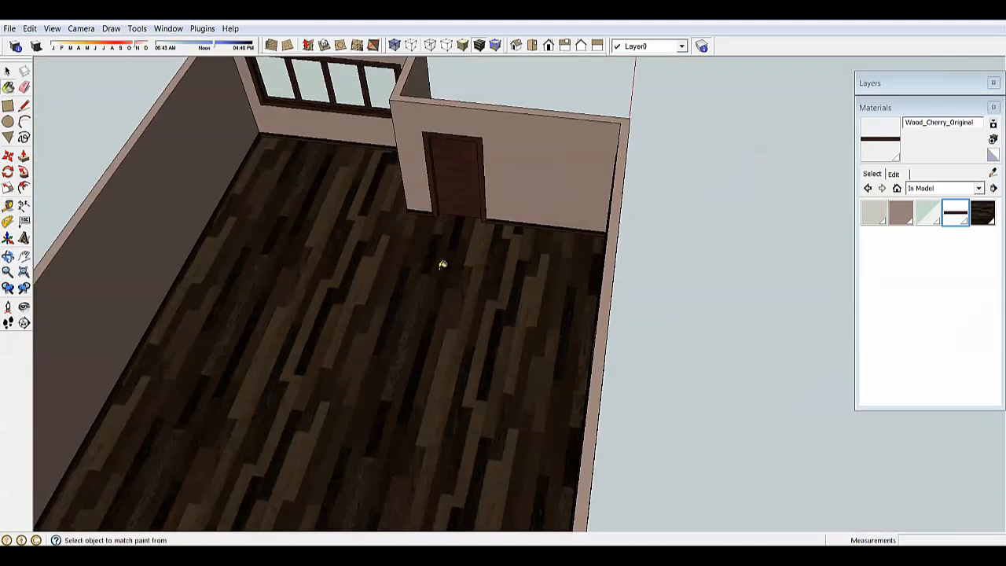
middle_click_drag(443, 264, 557, 278)
scroll(362, 305, "up", 5)
mouse_move(359, 306)
middle_mouse_down()
mouse_move(496, 290)
mouse_move(312, 350)
mouse_move(247, 341)
mouse_move(209, 361)
mouse_move(202, 336)
middle_mouse_up()
scroll(496, 290, "down", 6)
key("b")
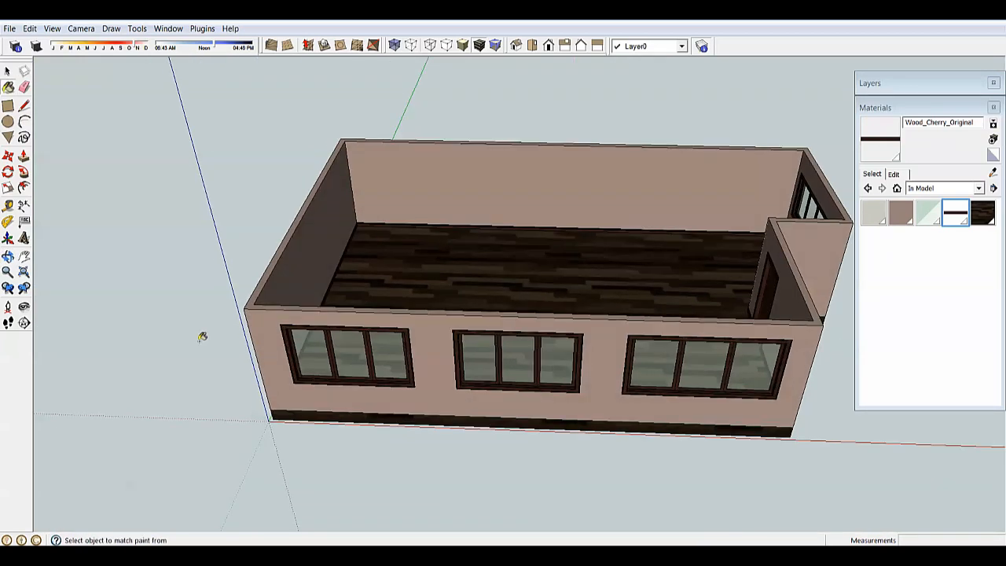